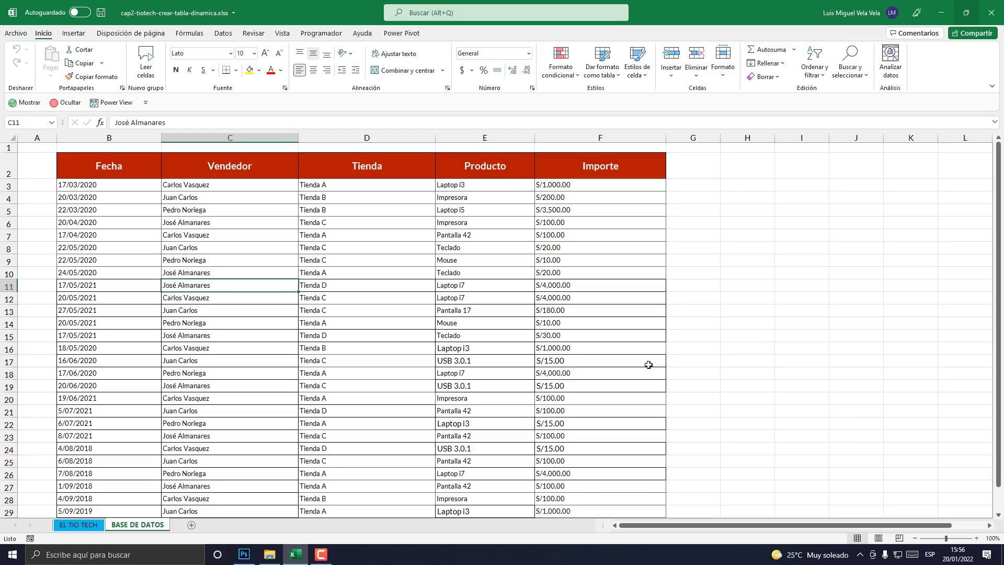
# Step: Examine the sales table on the BASE DE DATOS sheet, including its Fecha, Vendedor, Tienda, Producto and Importe columns
pyautogui.click(290, 246)
pyautogui.click(110, 164)
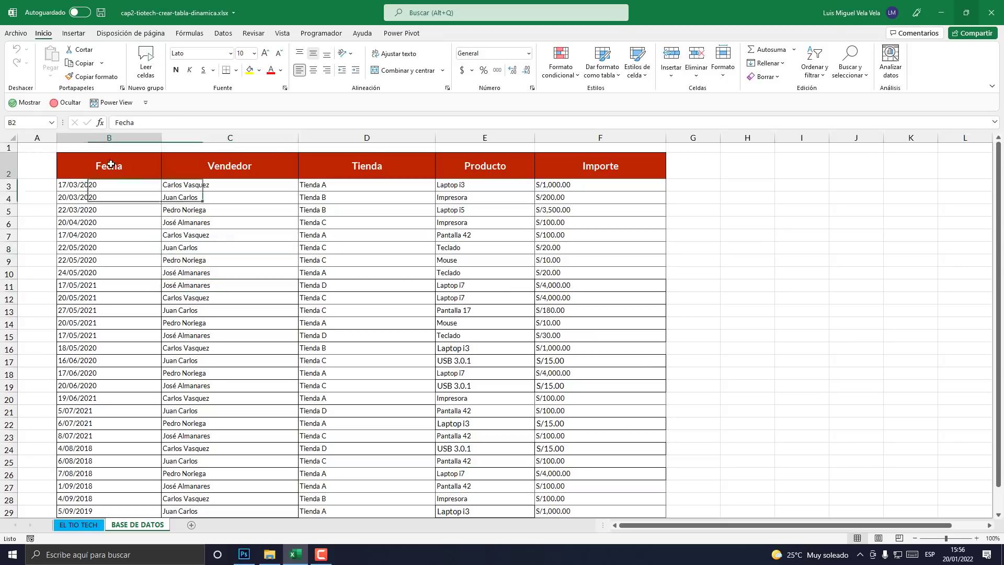
pyautogui.moveTo(111, 165); pyautogui.dragTo(486, 502)
pyautogui.scroll(1, 471, 471)
pyautogui.click(333, 367)
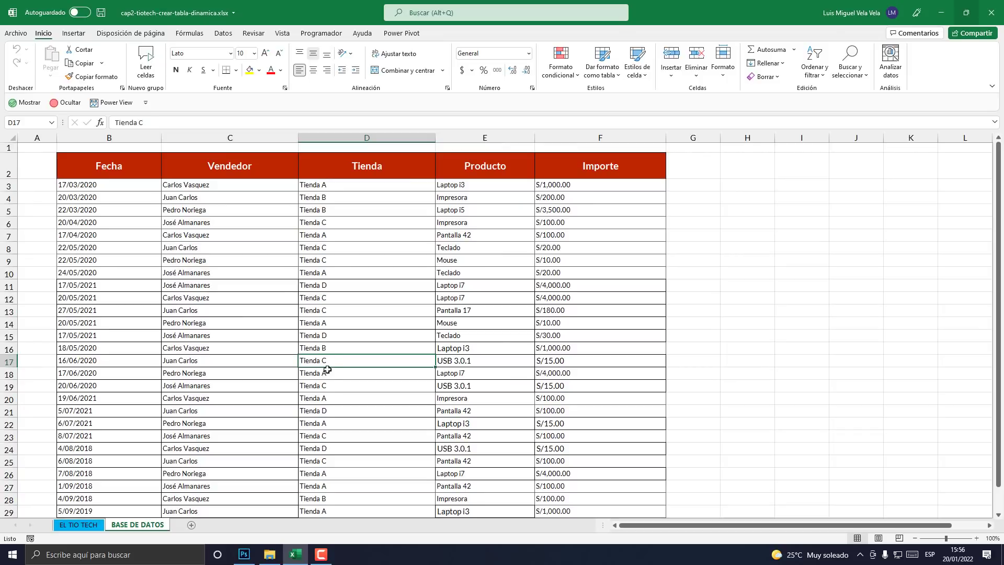
pyautogui.click(126, 135)
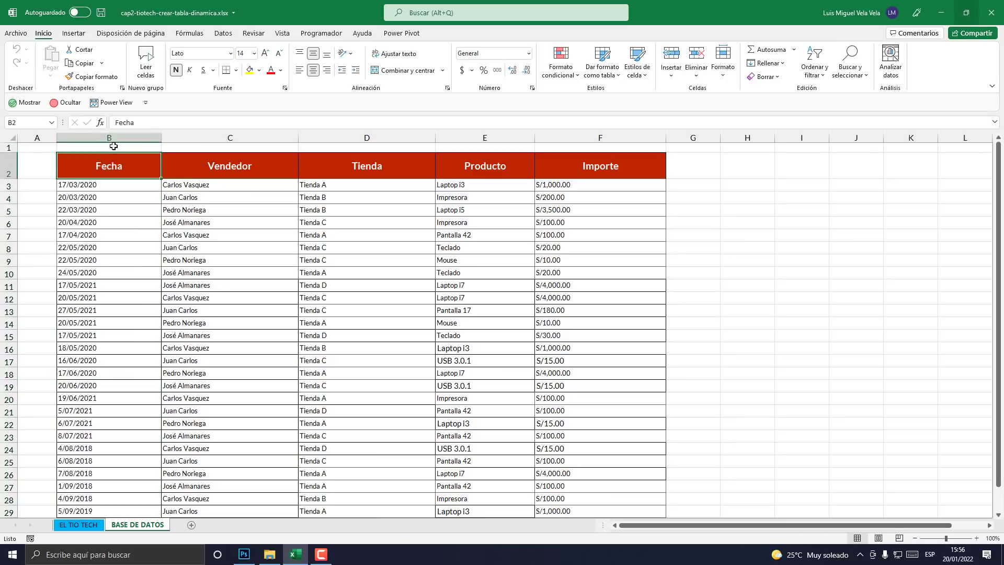
pyautogui.click(230, 135)
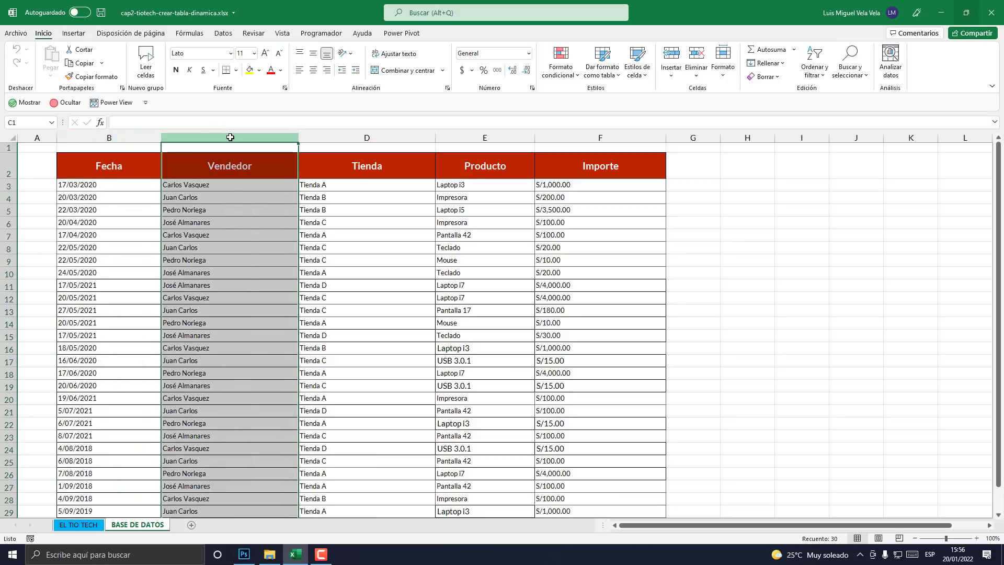
pyautogui.click(365, 137)
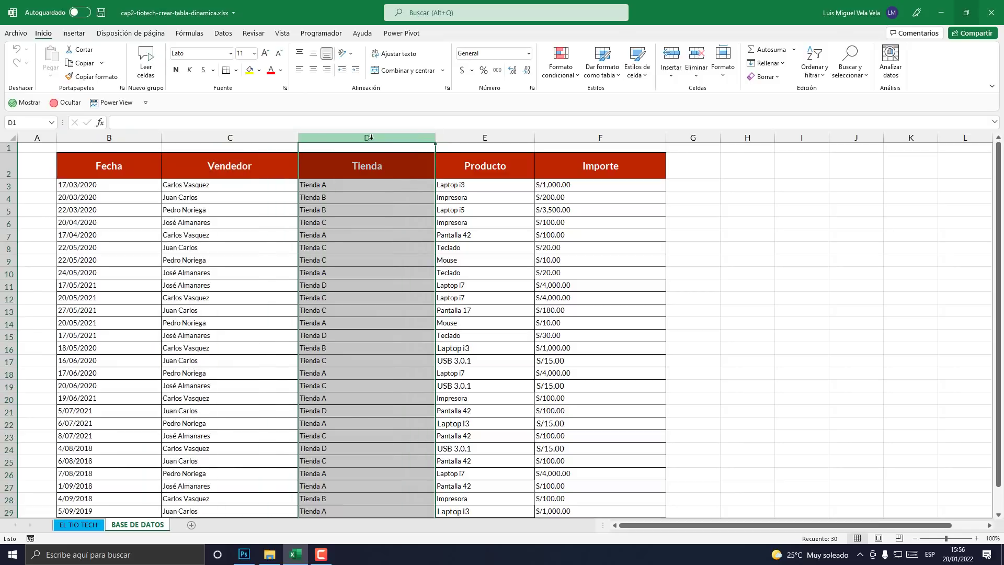
pyautogui.click(478, 135)
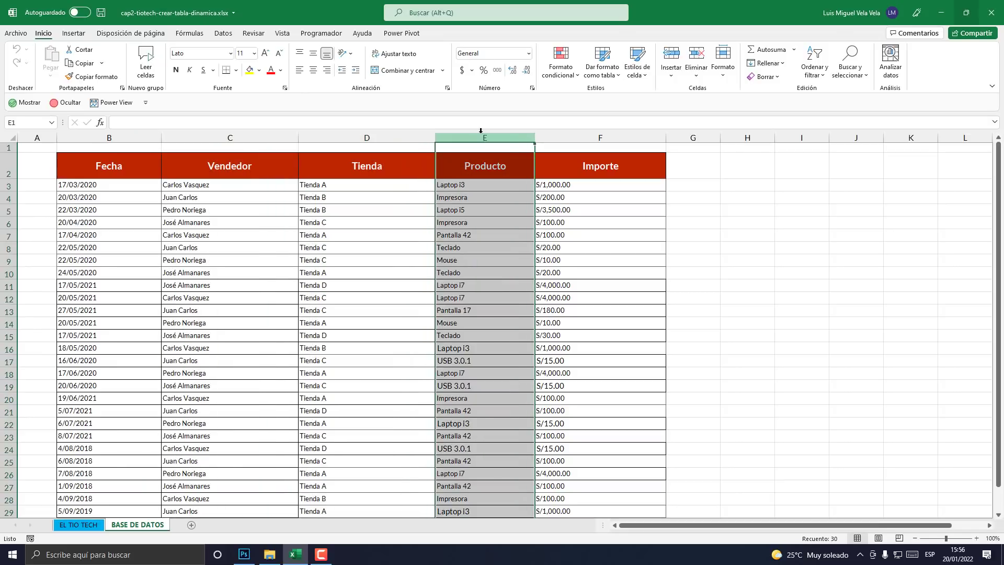
pyautogui.click(589, 134)
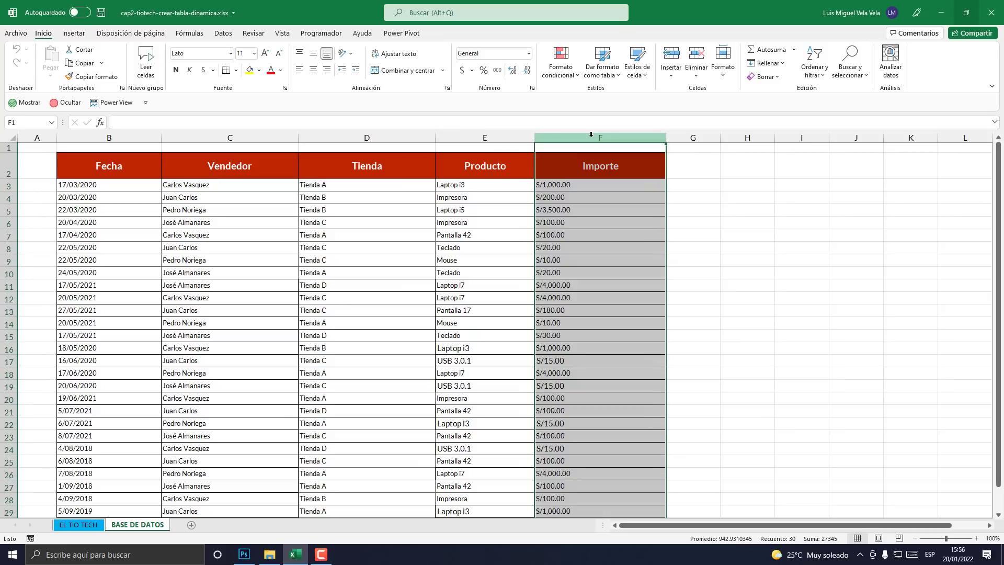
# Step: Review the full extent of the sales table from the header row to the last record, column by column
pyautogui.click(229, 138)
pyautogui.moveTo(109, 166); pyautogui.dragTo(606, 502)
pyautogui.scroll(1, 228, 385)
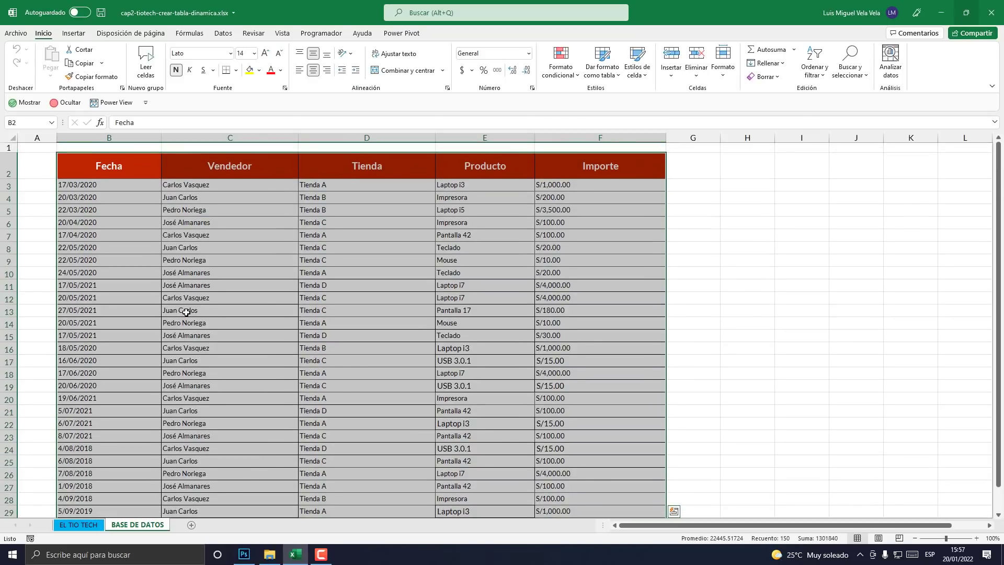
pyautogui.click(112, 137)
pyautogui.click(285, 139)
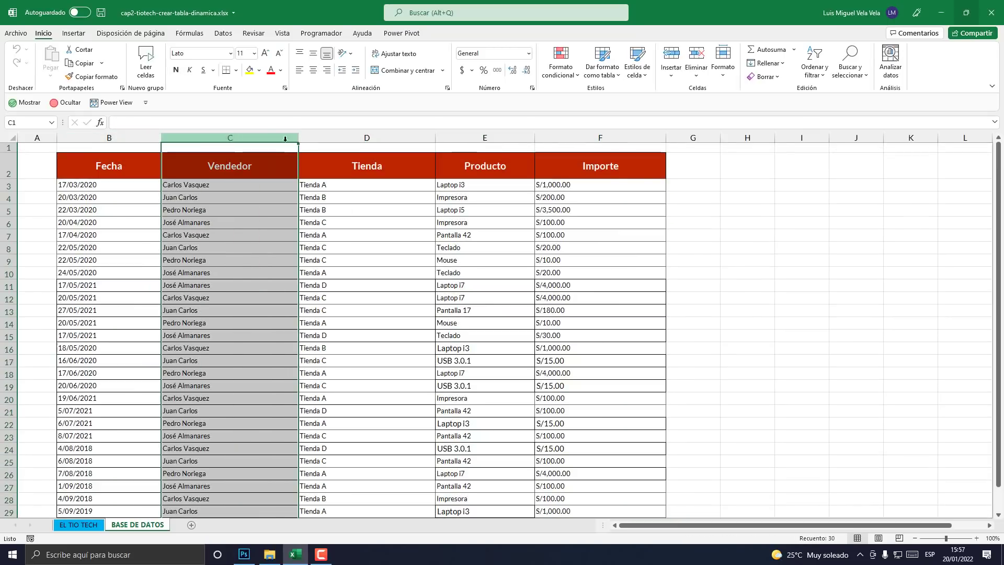
pyautogui.click(361, 137)
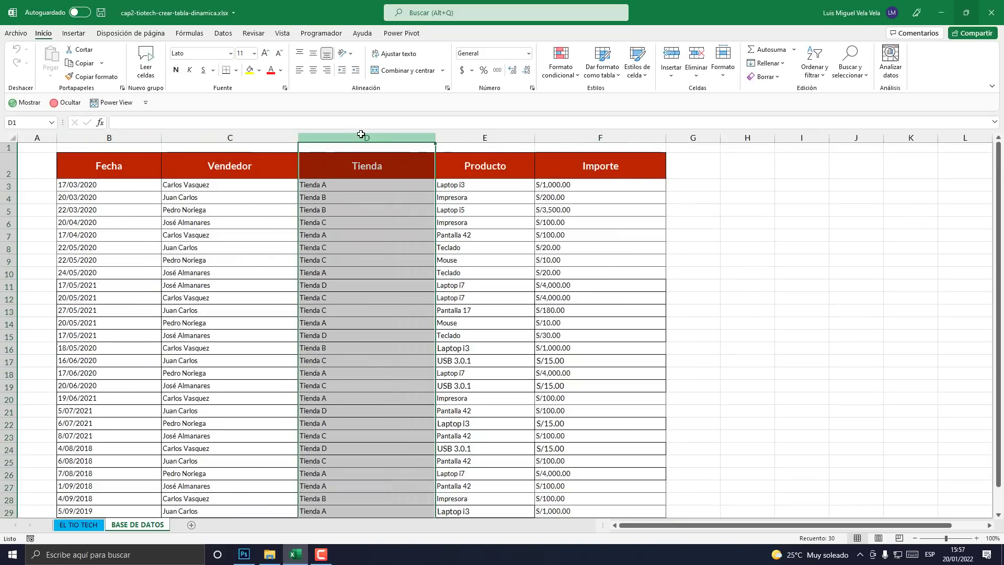
pyautogui.click(463, 136)
pyautogui.click(582, 135)
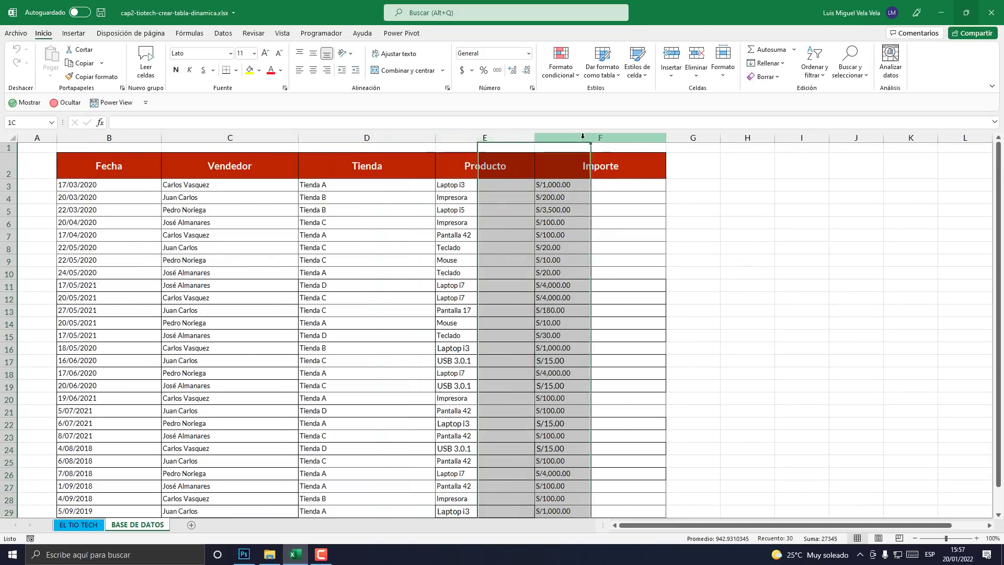
pyautogui.click(549, 235)
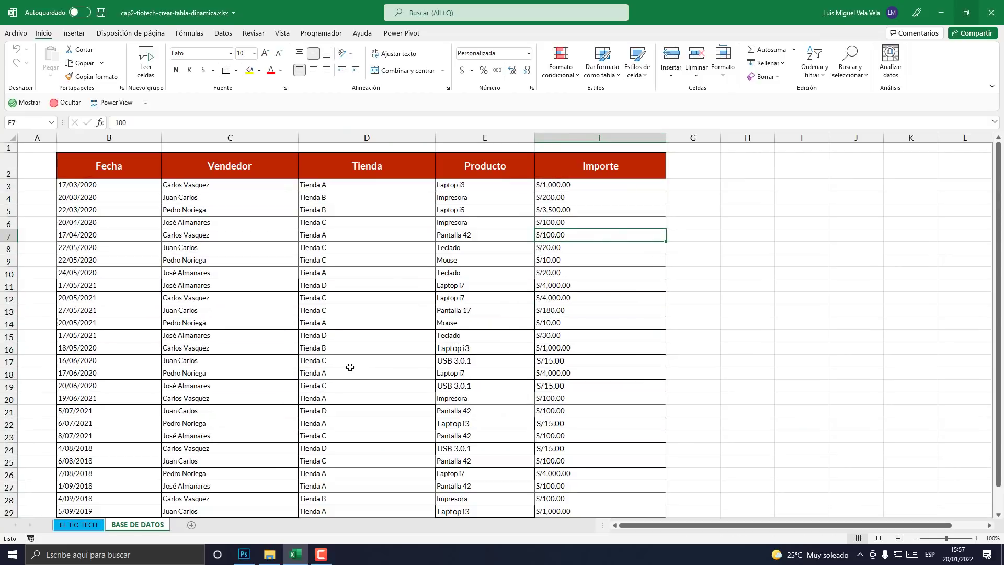
pyautogui.scroll(-2, 350, 367)
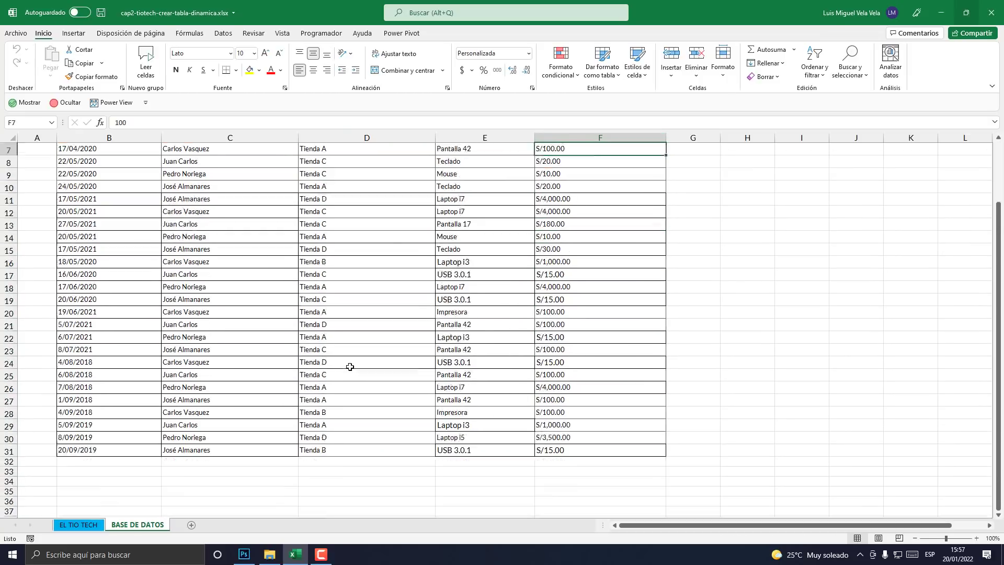
pyautogui.scroll(2, 350, 367)
pyautogui.moveTo(110, 157); pyautogui.dragTo(622, 504)
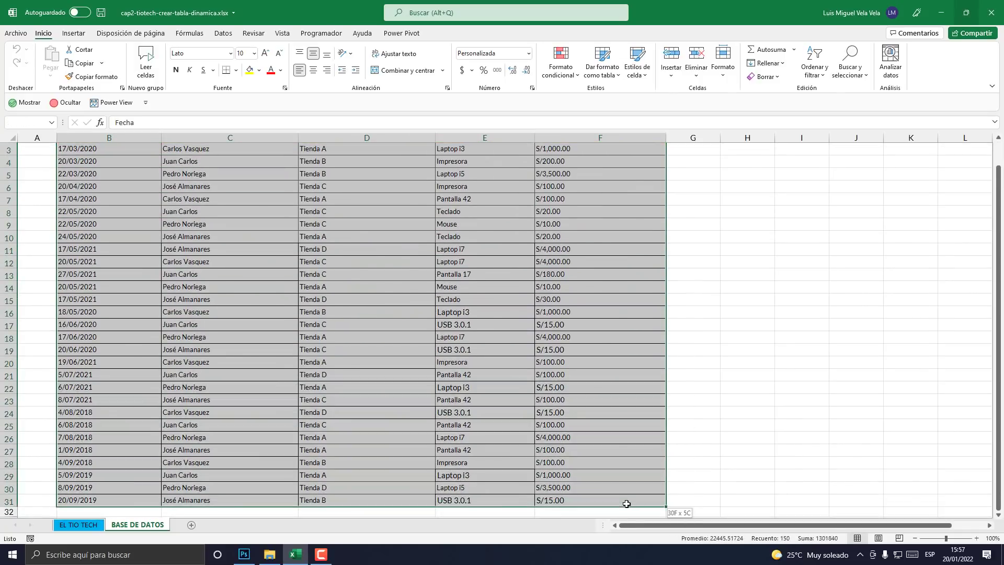
pyautogui.scroll(1, 313, 323)
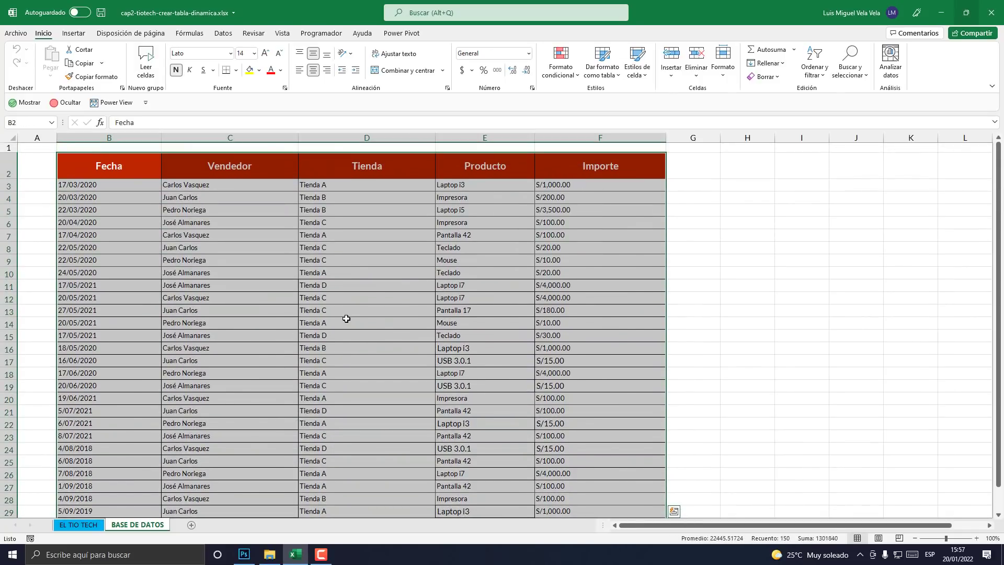
pyautogui.click(372, 332)
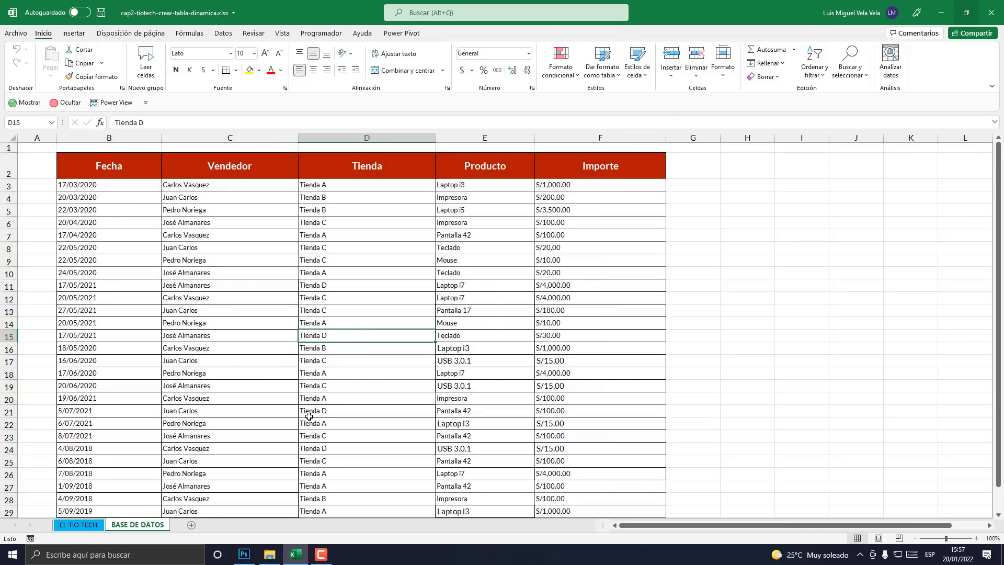
# Step: Switch to Photoshop, point out the Ctrl and E keys on the keyboard image, and return to Excel
pyautogui.click(243, 554)
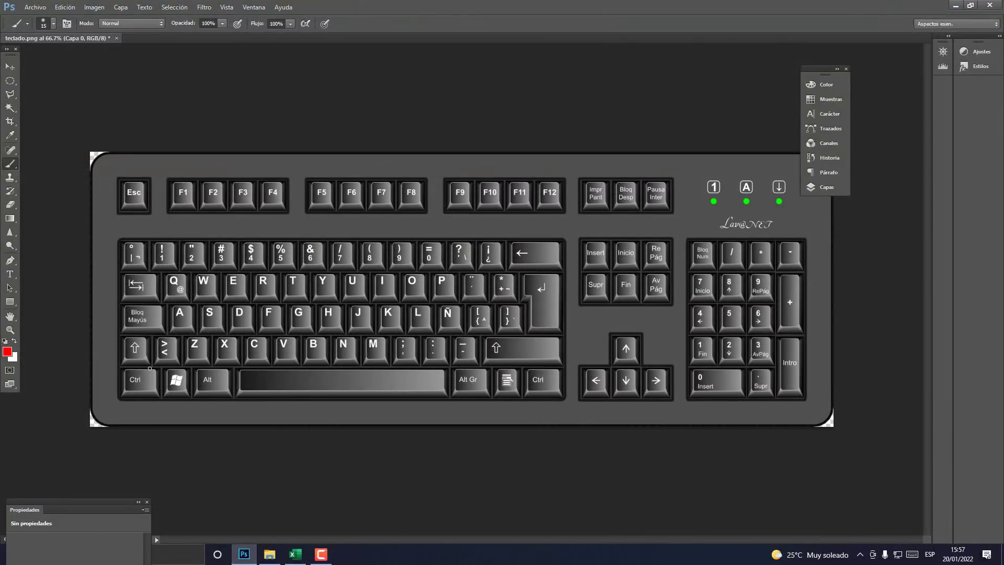
pyautogui.moveTo(147, 368)
pyautogui.mouseDown()
pyautogui.moveTo(130, 365)
pyautogui.moveTo(121, 395)
pyautogui.moveTo(160, 389)
pyautogui.moveTo(152, 367)
pyautogui.mouseUp()
pyautogui.moveTo(244, 279)
pyautogui.mouseDown()
pyautogui.moveTo(241, 266)
pyautogui.moveTo(218, 274)
pyautogui.moveTo(237, 299)
pyautogui.moveTo(251, 275)
pyautogui.mouseUp()
pyautogui.click(295, 554)
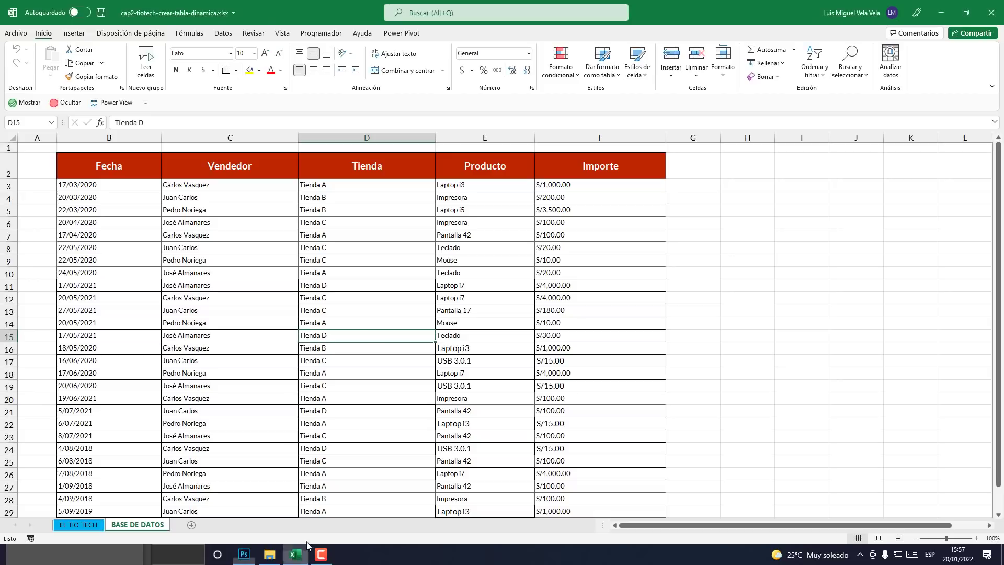
# Step: Select the entire sales table to check its coverage down to the last row, and clear the selection
pyautogui.hotkey('ctrl', 'a')
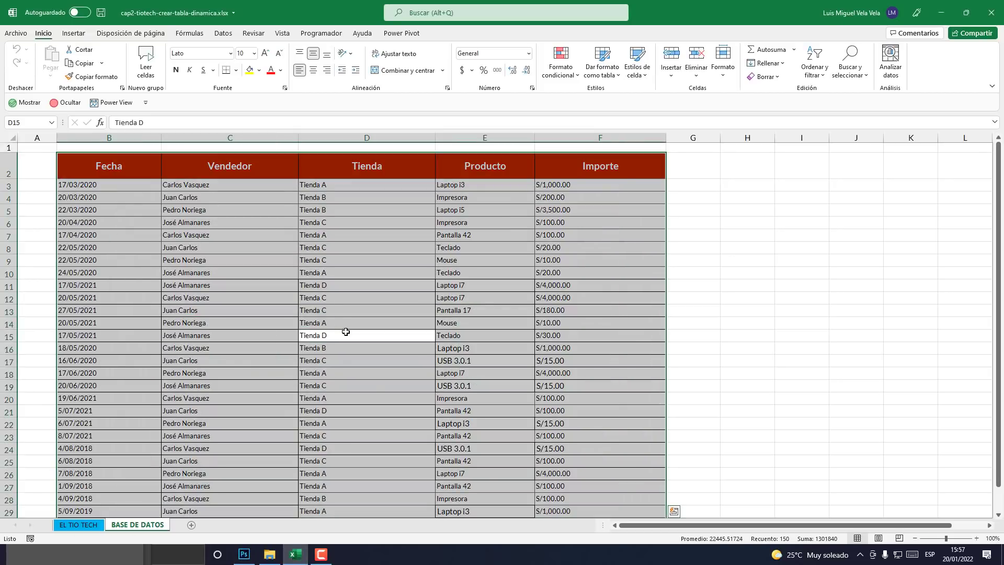
pyautogui.scroll(-8, 388, 390)
pyautogui.scroll(7, 388, 391)
pyautogui.scroll(1, 388, 391)
pyautogui.click(314, 390)
pyautogui.scroll(-5, 314, 392)
pyautogui.scroll(5, 314, 393)
pyautogui.click(313, 298)
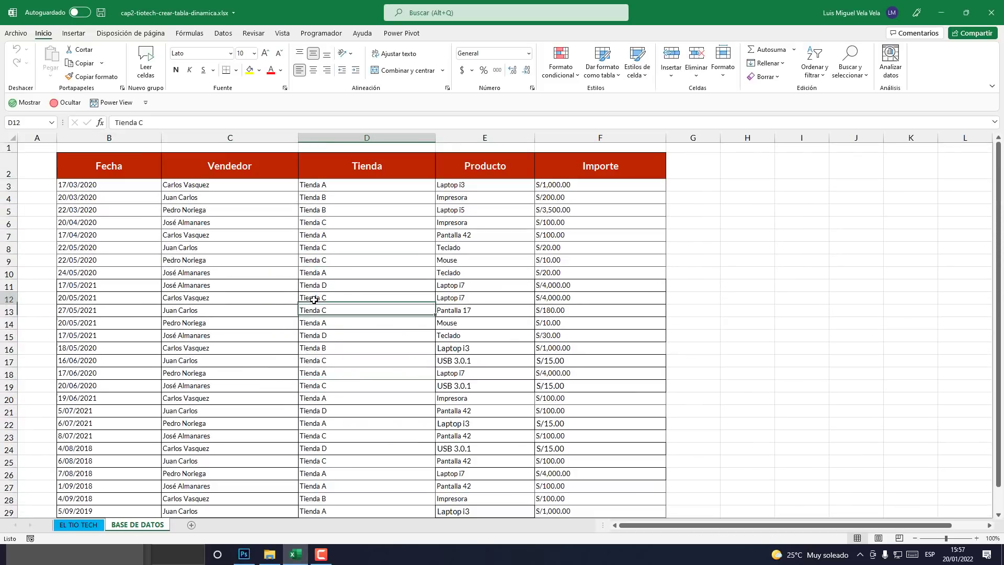
# Step: Select the entire sales table and start inserting a PivotTable from that range
pyautogui.hotkey('ctrl', 'a')
pyautogui.scroll(-2, 389, 375)
pyautogui.scroll(2, 388, 375)
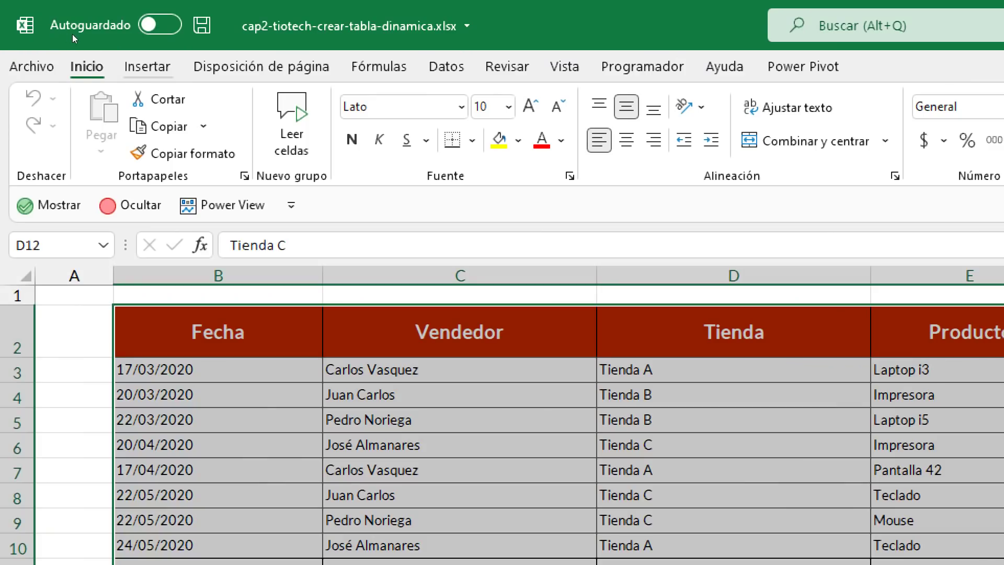
pyautogui.hotkey('alt', 'b')
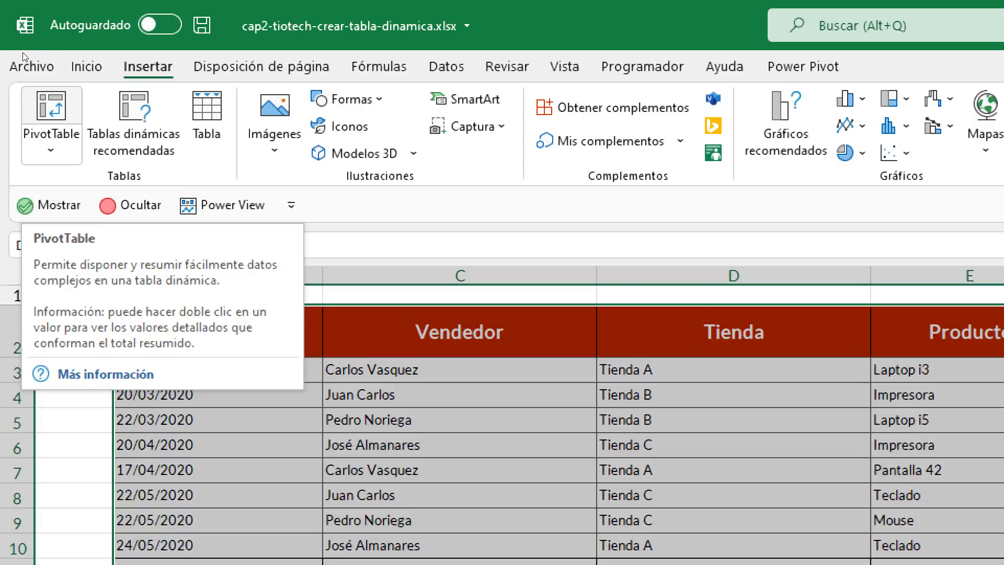
pyautogui.click(73, 116)
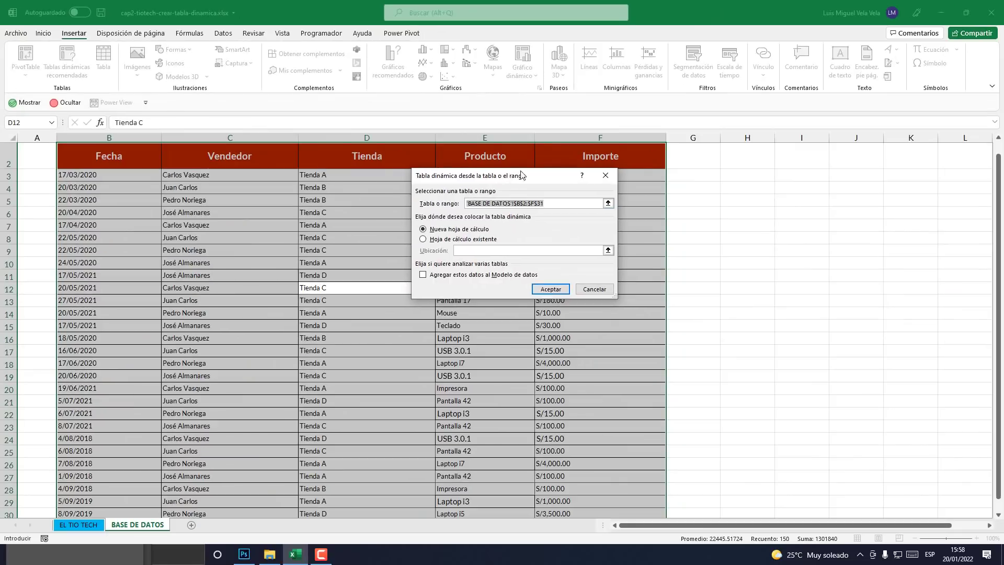
pyautogui.moveTo(507, 178); pyautogui.dragTo(486, 144)
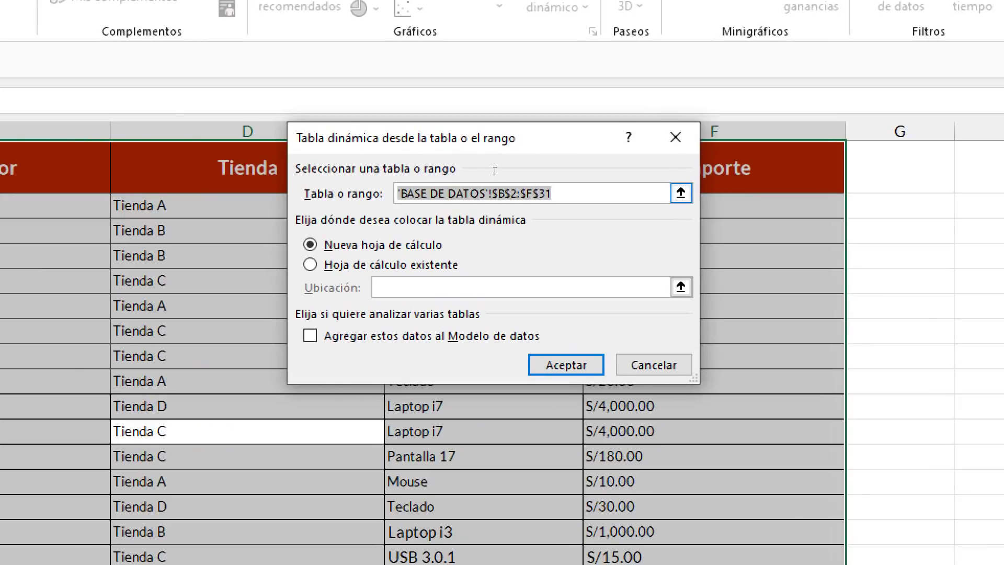
# Step: Examine the source range of the PivotTable, focusing on the BASE DE DATOS sheet name against the selected data
pyautogui.click(497, 194)
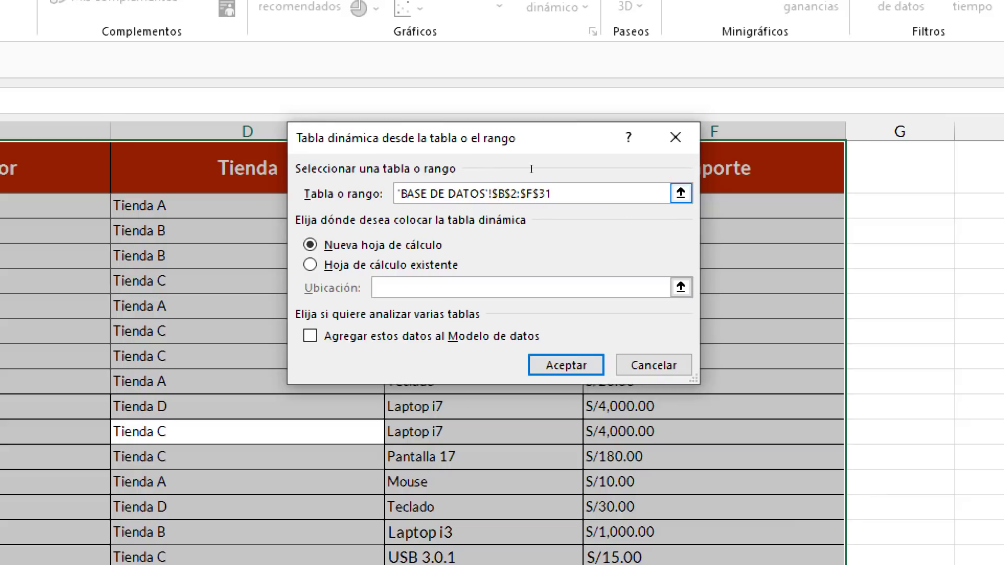
pyautogui.moveTo(534, 169); pyautogui.dragTo(423, 170)
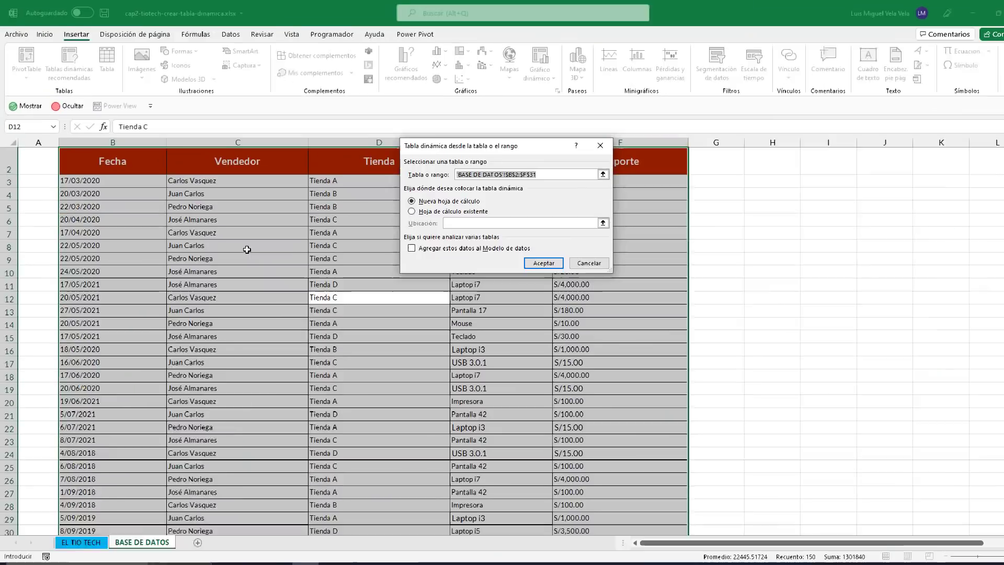
pyautogui.scroll(-4, 72, 560)
pyautogui.scroll(5, 142, 346)
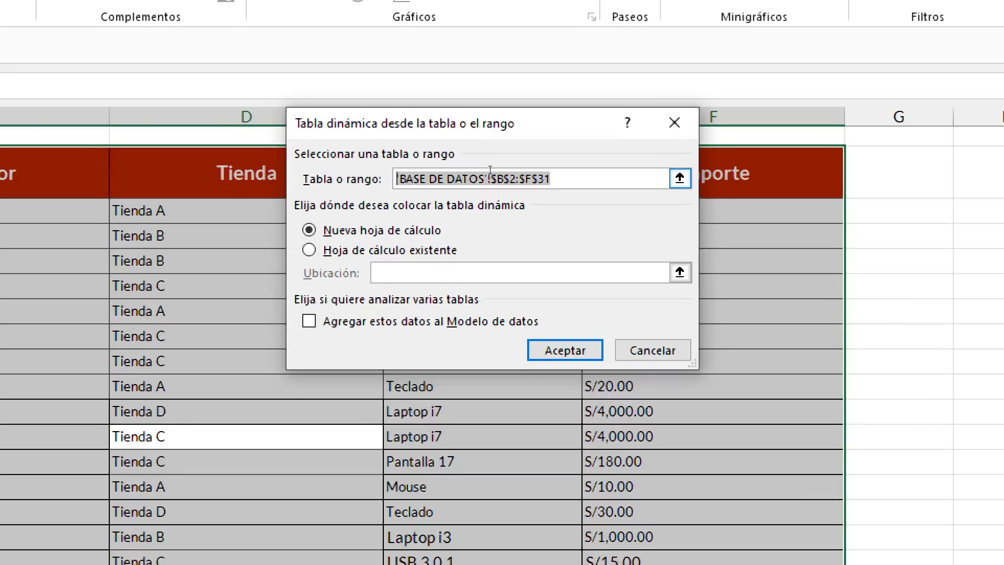
pyautogui.click(469, 166)
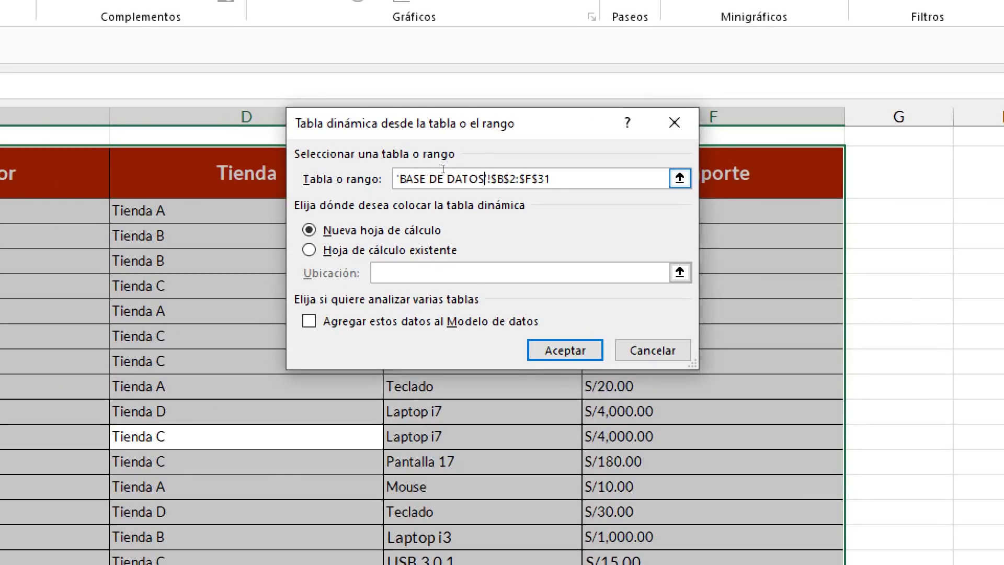
pyautogui.press('Home')
pyautogui.moveTo(400, 177); pyautogui.dragTo(487, 172)
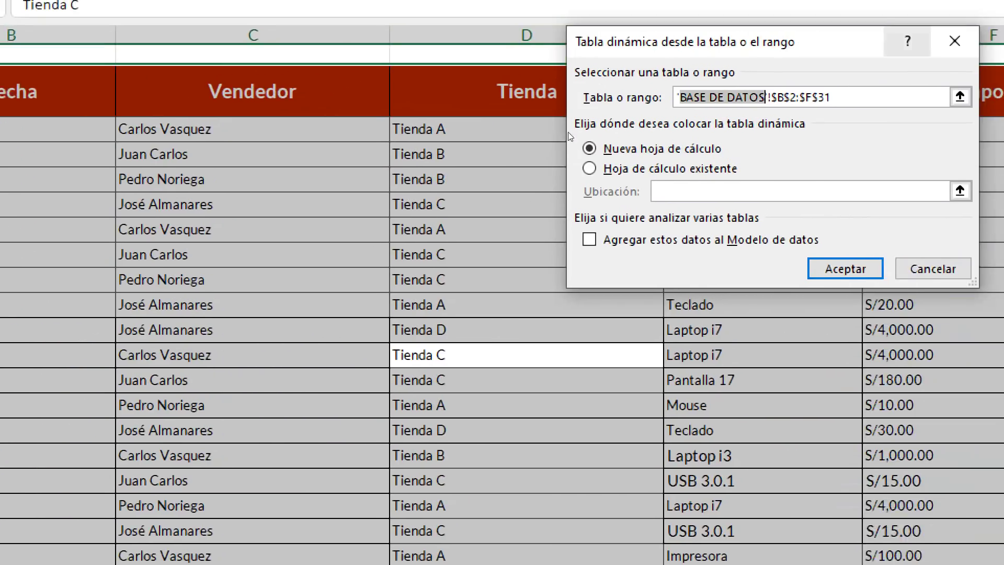
pyautogui.press('Right')
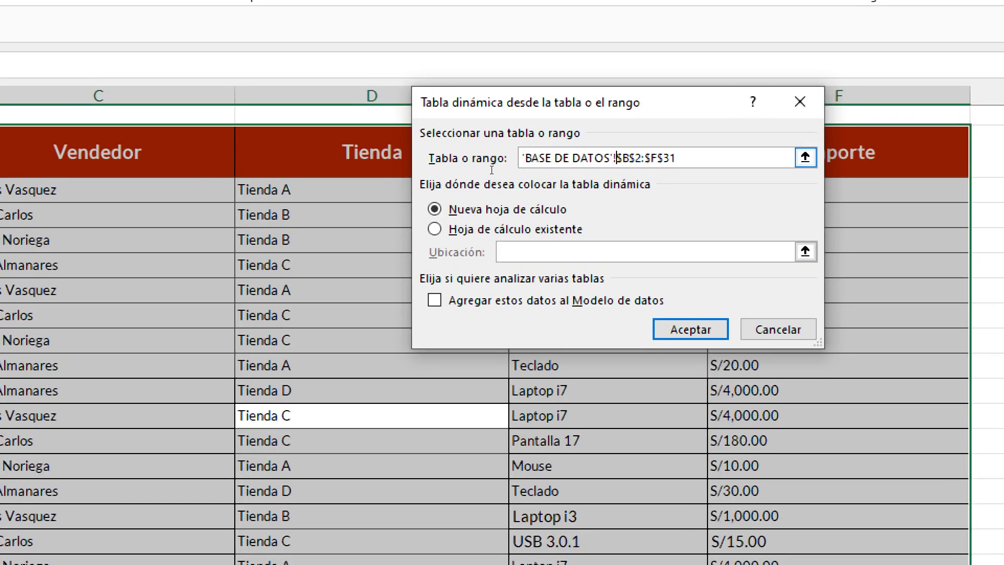
# Step: Check the $B$2:$F$31 part of the source range against the last rows of the sales table
pyautogui.press('End')
pyautogui.hotkey('shift', 'Left')
pyautogui.hotkey('shift', 'Left')
pyautogui.hotkey('shift', 'Left')
pyautogui.hotkey('shift', 'Left')
pyautogui.hotkey('shift', 'Left')
pyautogui.hotkey('shift', 'Left')
pyautogui.hotkey('shift', 'Left')
pyautogui.hotkey('shift', 'Left')
pyautogui.hotkey('shift', 'Left')
pyautogui.hotkey('shift', 'Left')
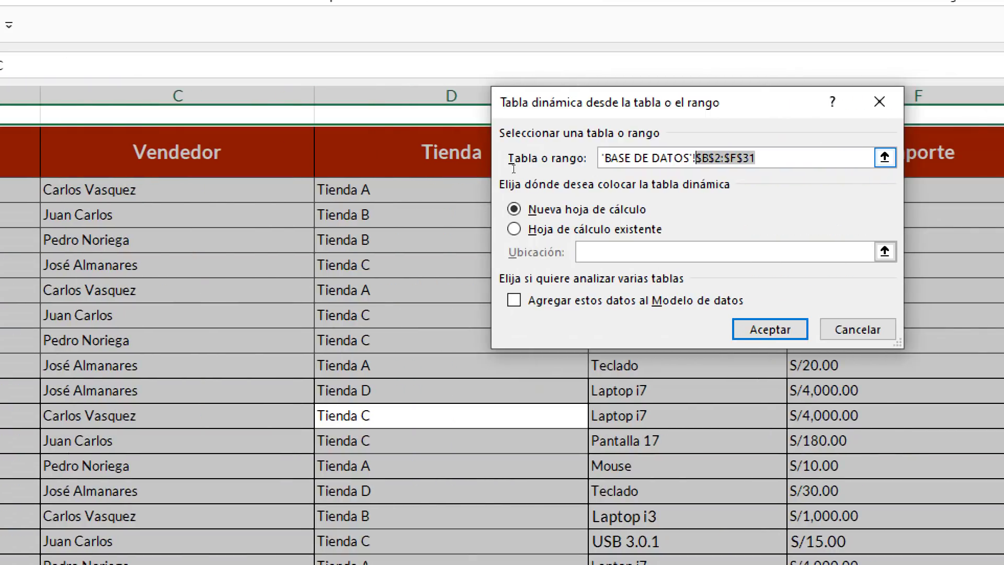
pyautogui.scroll(-5, 646, 364)
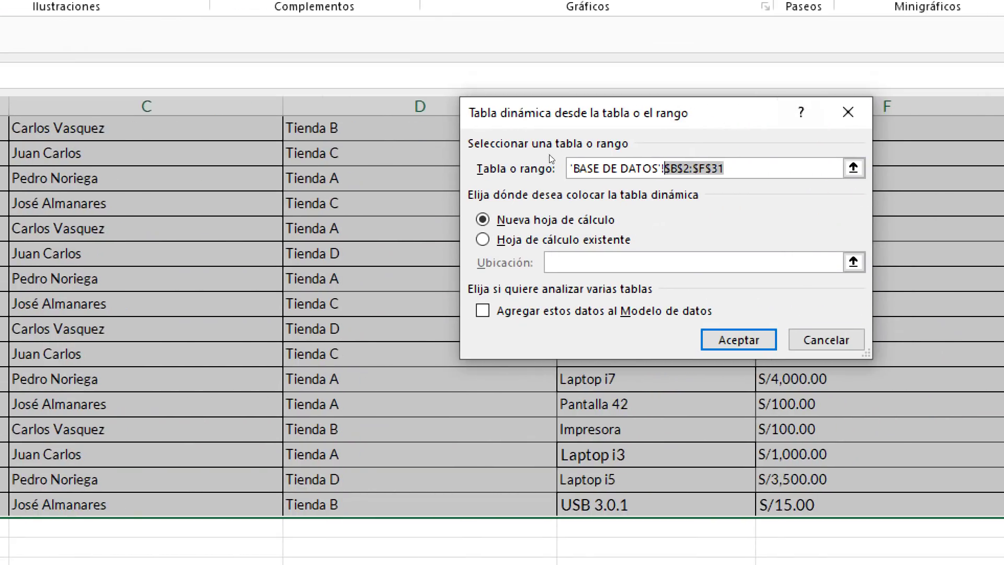
# Step: Create the PivotTable from 'BASE DE DATOS'!$B$2:$F$31 on a new worksheet
pyautogui.press('Tab')
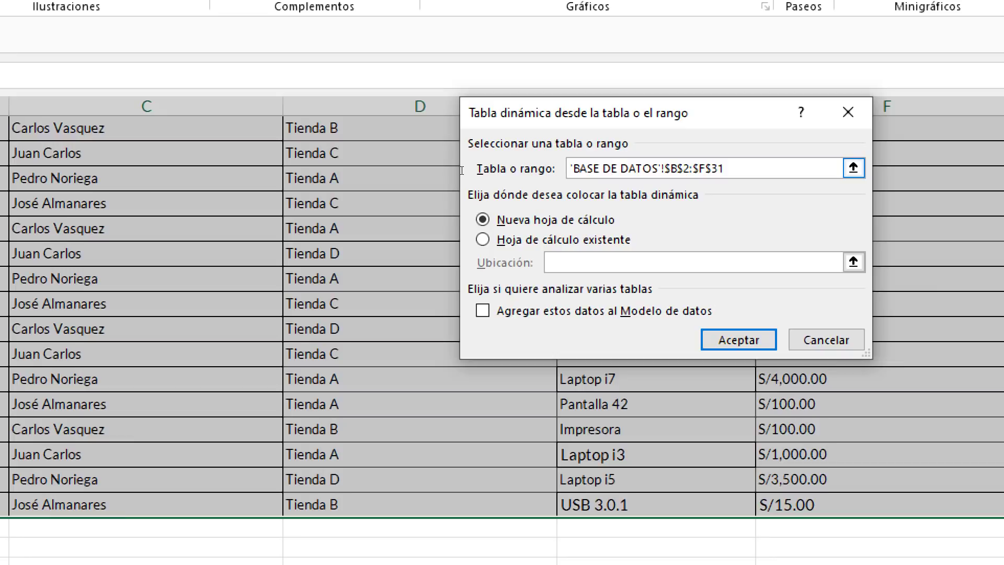
pyautogui.hotkey('shift', 'Tab')
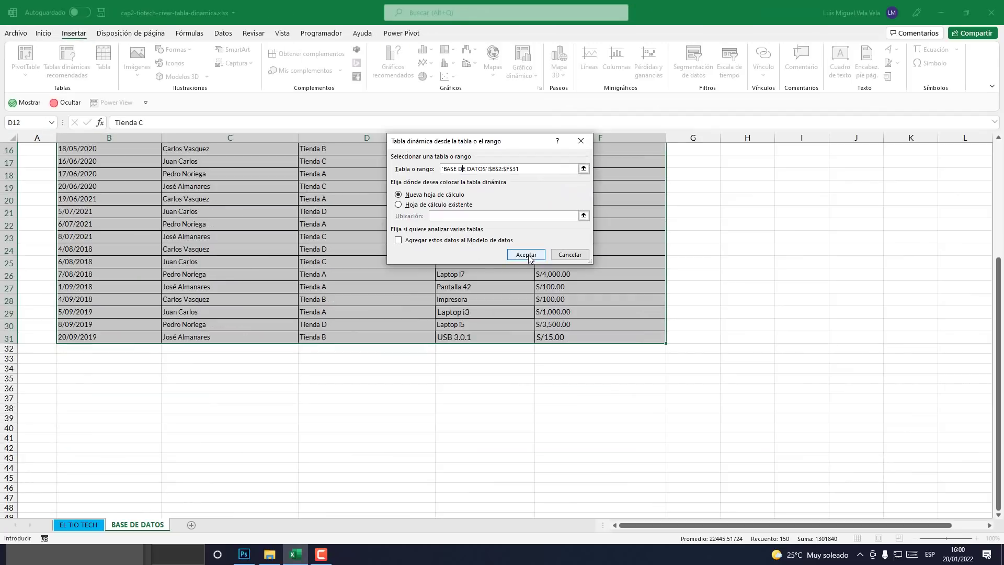
pyautogui.click(527, 255)
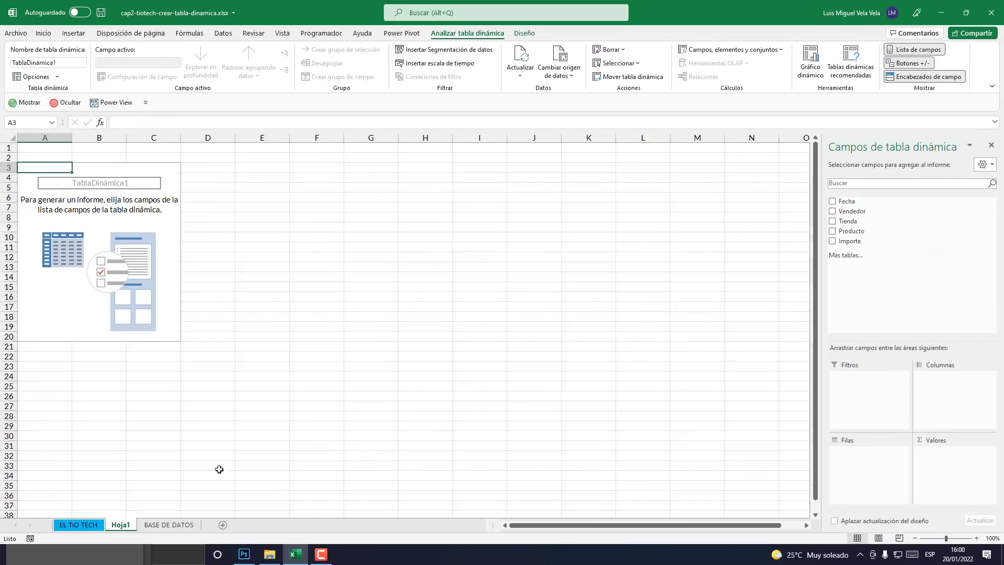
# Step: Examine the column headers from Fecha through Importe on the BASE DE DATOS sheet
pyautogui.click(168, 524)
pyautogui.scroll(4, 199, 346)
pyautogui.scroll(1, 188, 375)
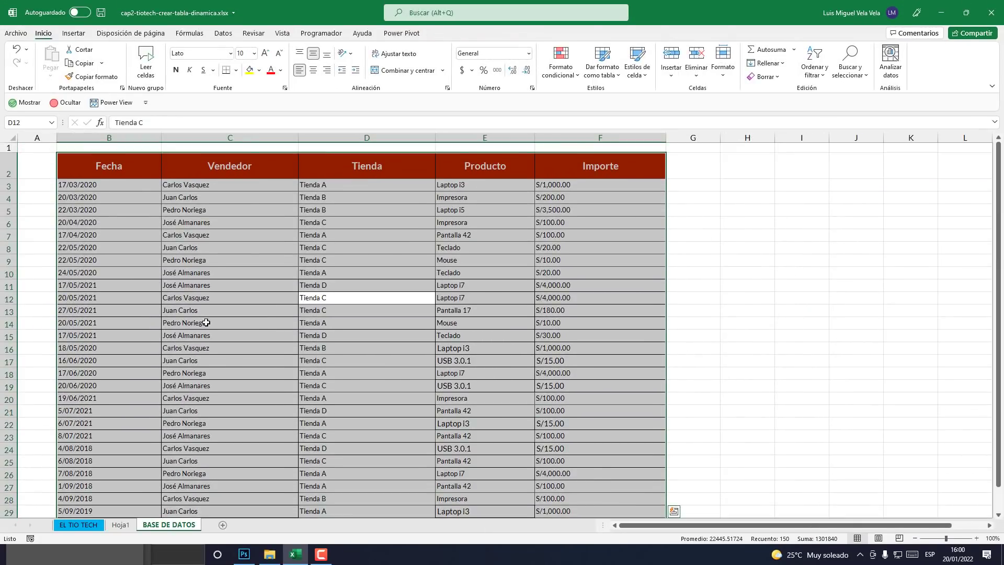
pyautogui.click(121, 172)
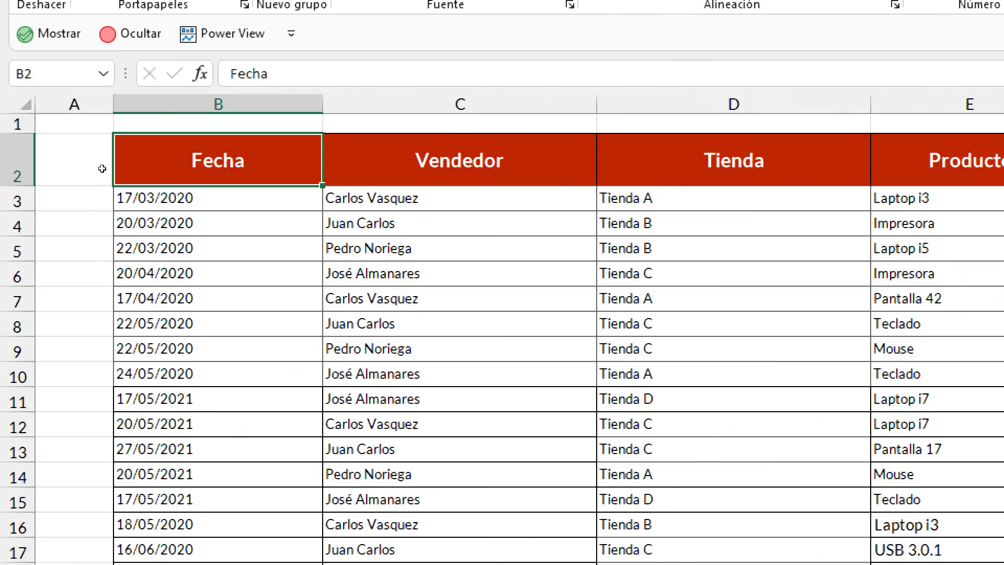
pyautogui.click(450, 162)
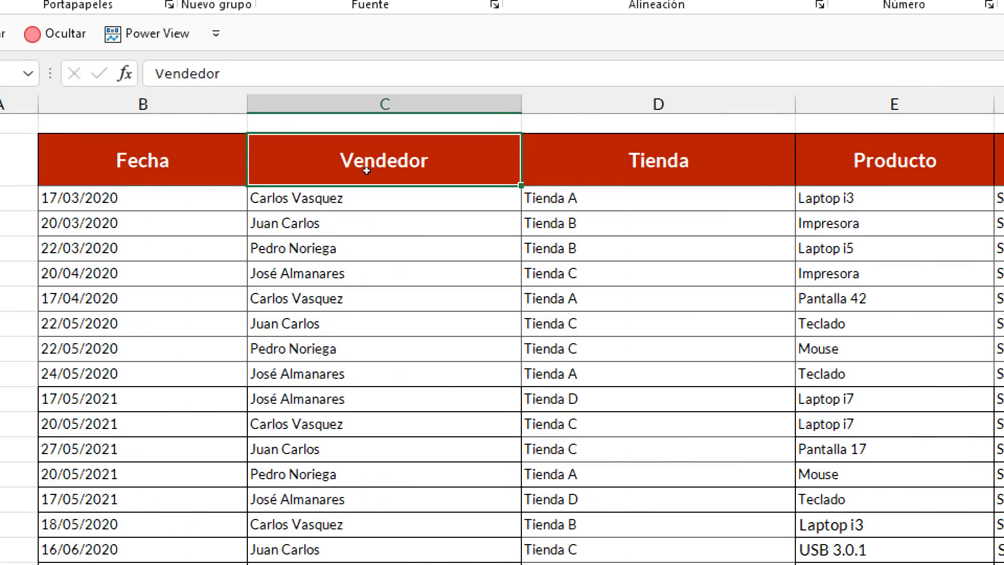
pyautogui.press('Right')
pyautogui.press('Right')
pyautogui.press('Right')
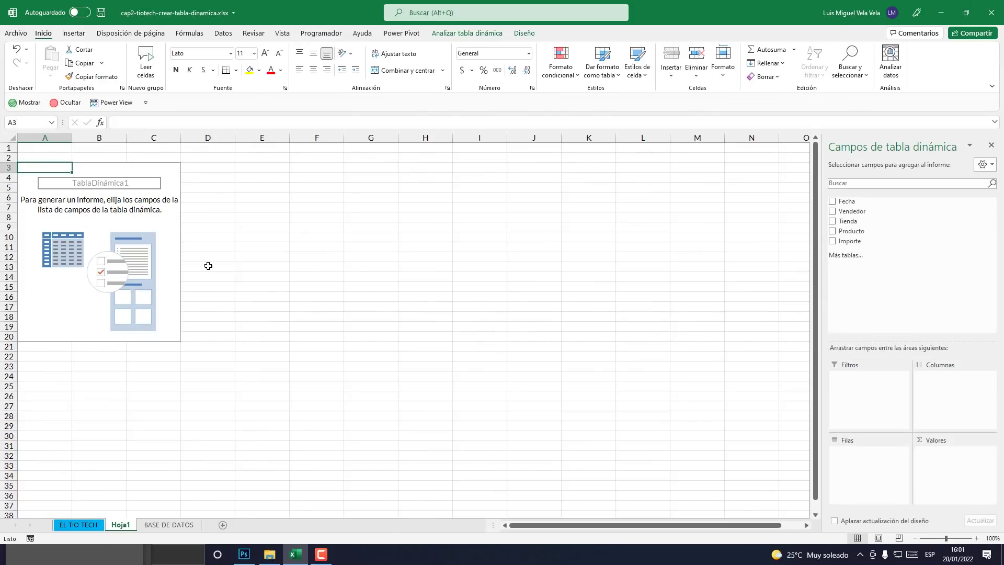
# Step: Select the entire sales table on the BASE DE DATOS sheet and start inserting another PivotTable from it
pyautogui.click(172, 527)
pyautogui.click(319, 345)
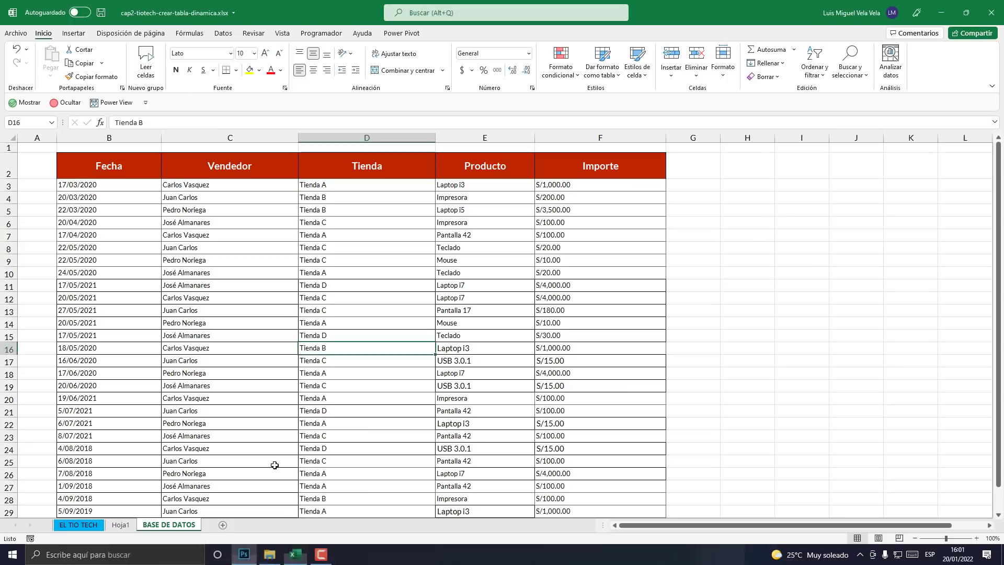
pyautogui.hotkey('ctrl', 'a')
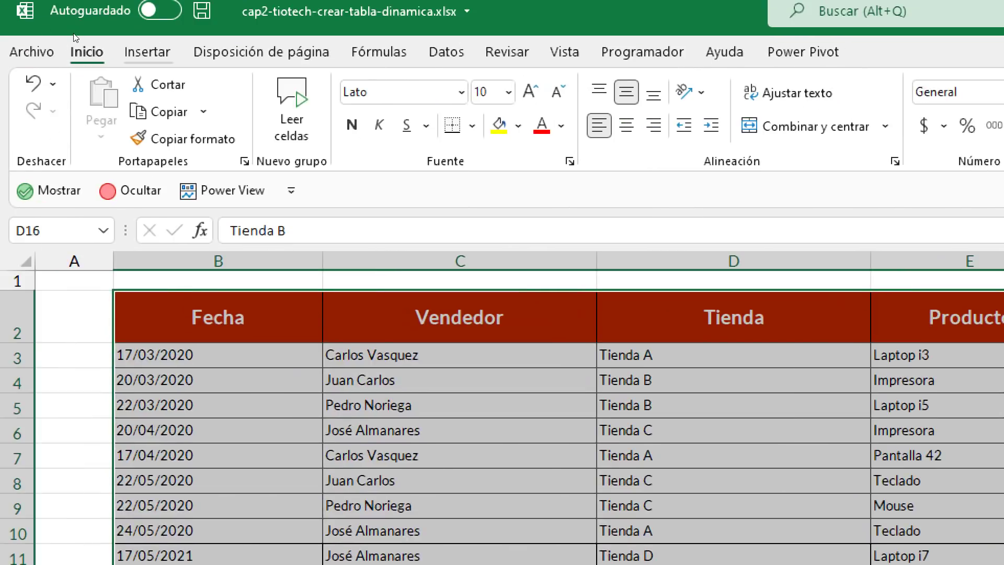
pyautogui.click(147, 52)
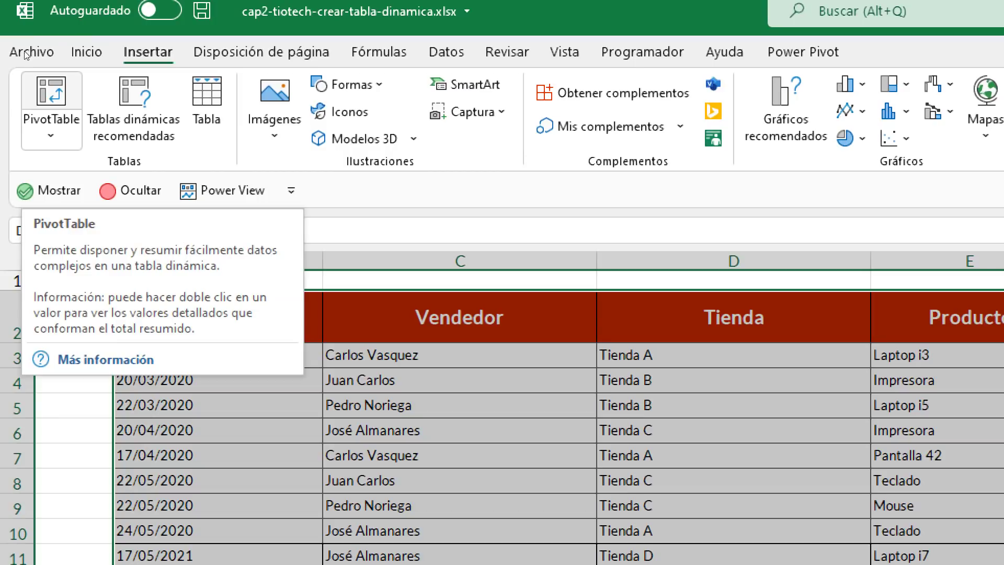
pyautogui.click(51, 99)
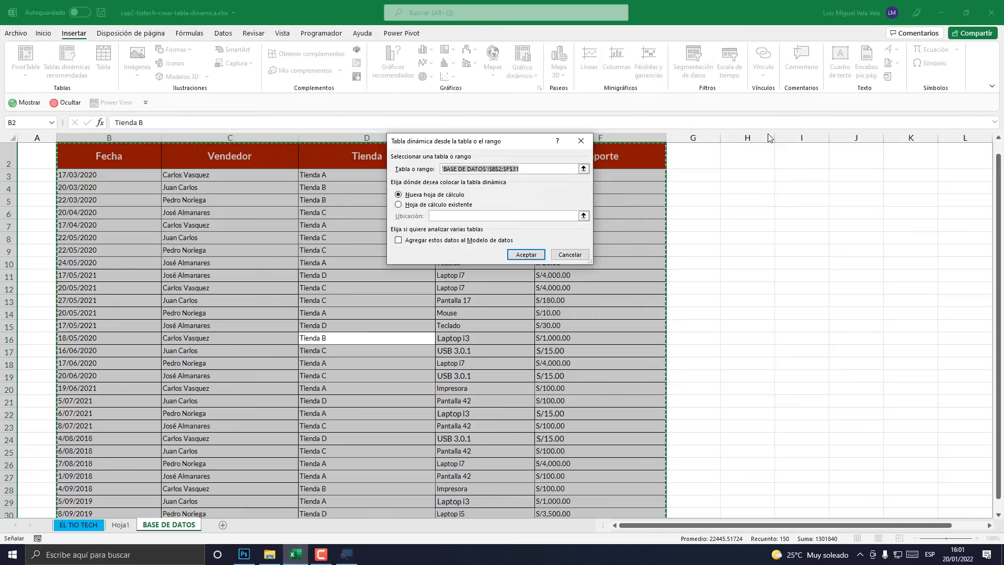
pyautogui.moveTo(494, 143)
pyautogui.mouseDown()
pyautogui.moveTo(757, 207)
pyautogui.moveTo(511, 159)
pyautogui.moveTo(503, 148)
pyautogui.mouseUp()
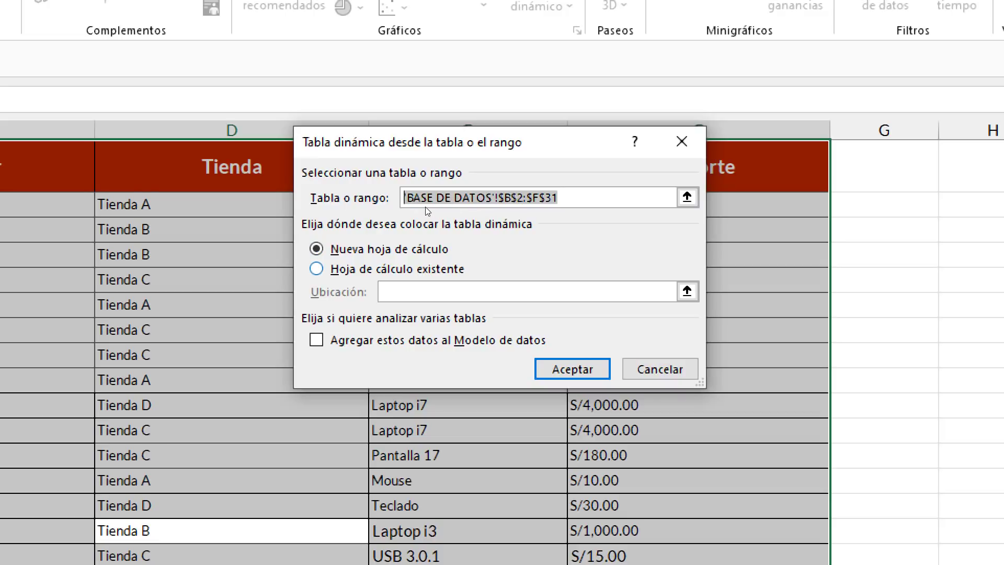
# Step: Create the PivotTable on the existing worksheet at location 'BASE DE DATOS'!$H$3
pyautogui.hotkey('alt', 'h')
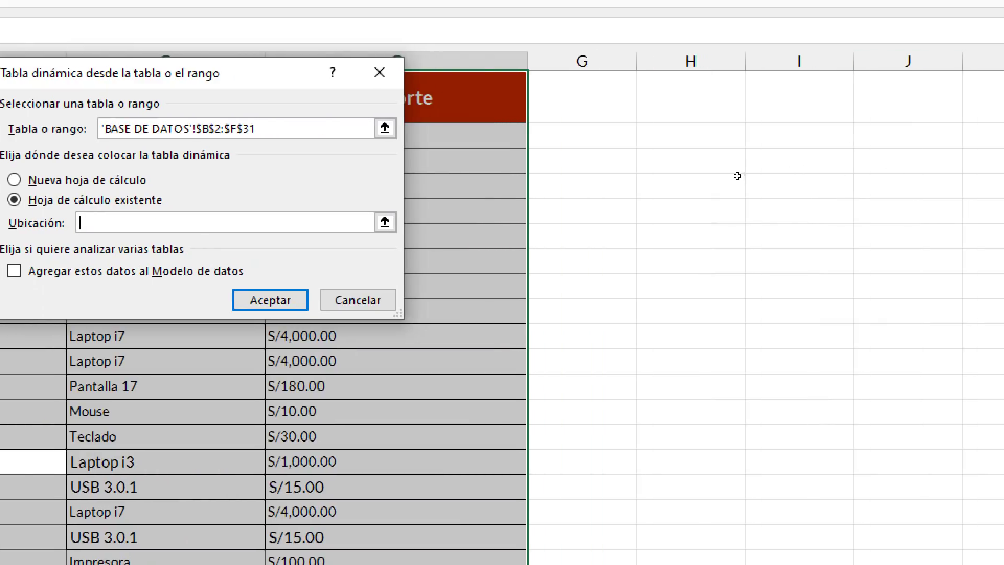
pyautogui.click(730, 137)
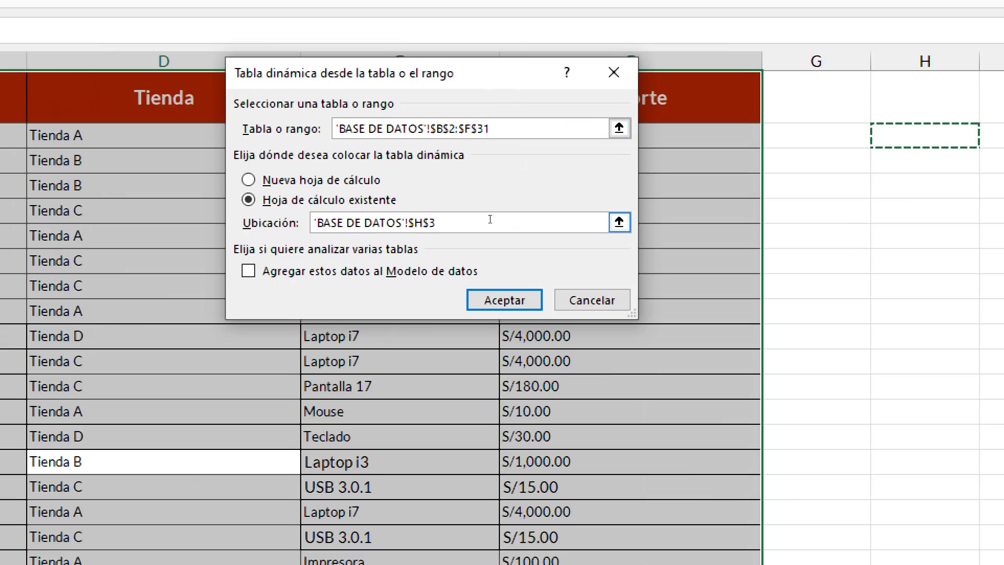
pyautogui.moveTo(490, 220); pyautogui.dragTo(314, 222)
pyautogui.press('BackSpace')
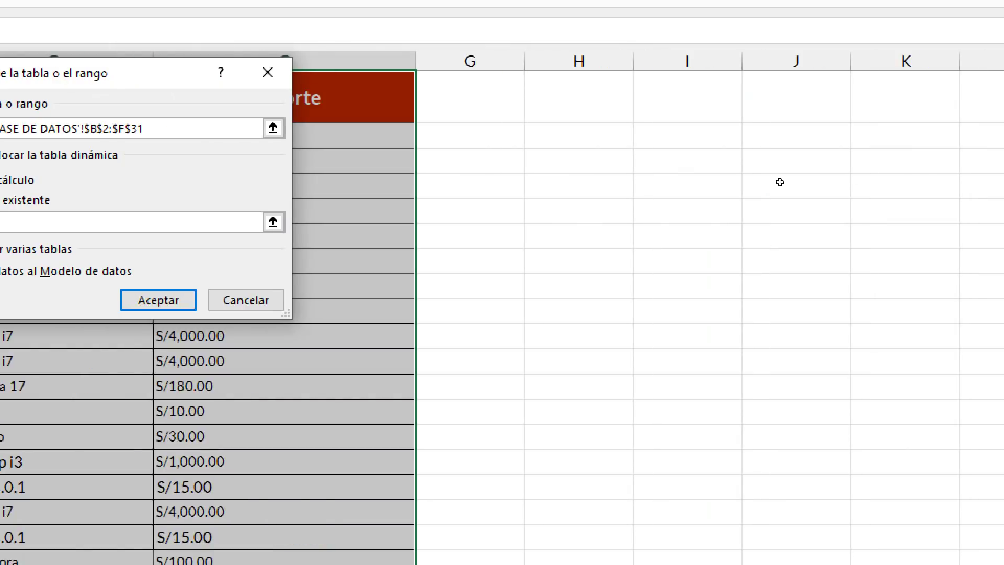
pyautogui.click(744, 175)
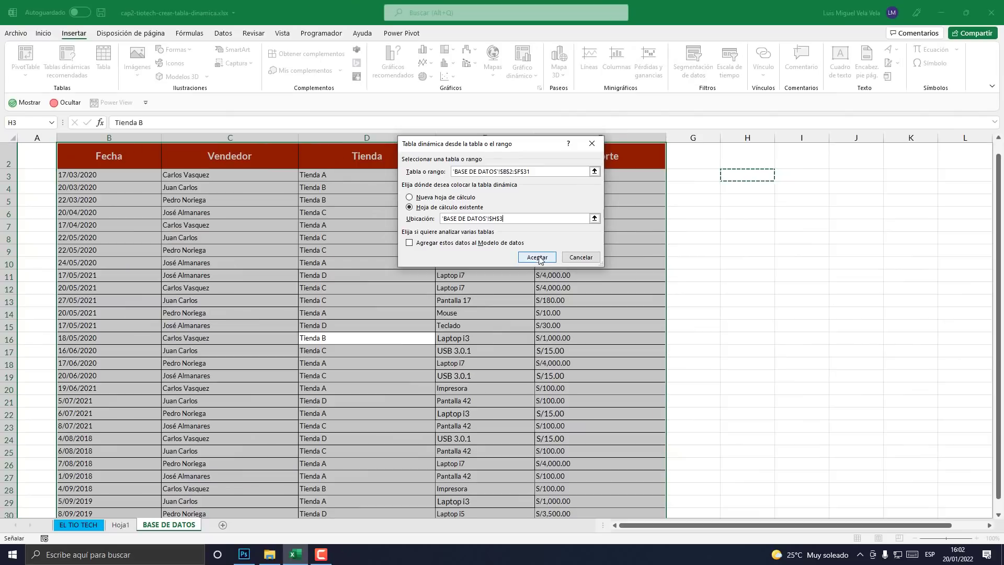
pyautogui.click(539, 260)
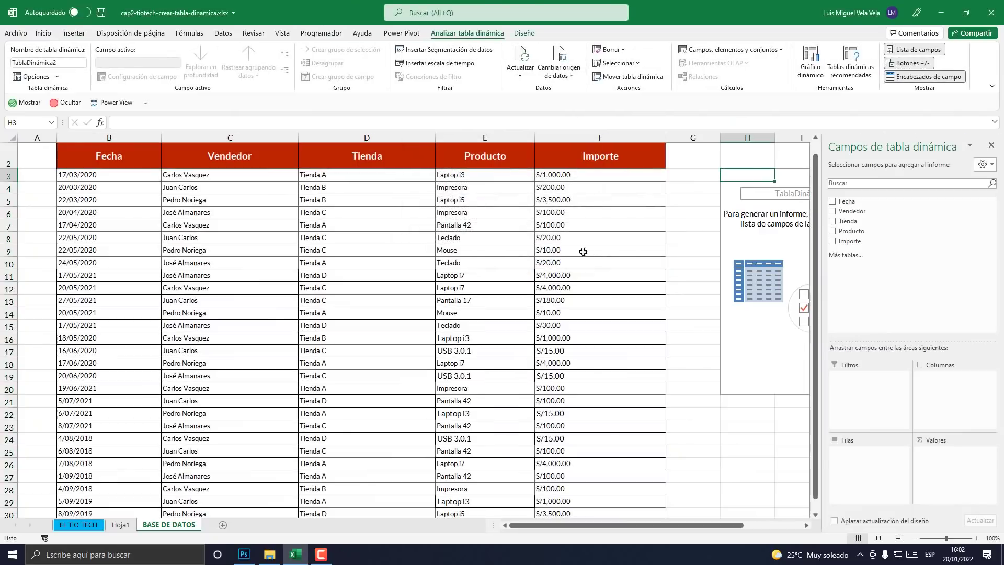
# Step: Examine the empty PivotTable placed at H3 beside the sales table
pyautogui.click(807, 526)
pyautogui.click(807, 526)
pyautogui.click(807, 527)
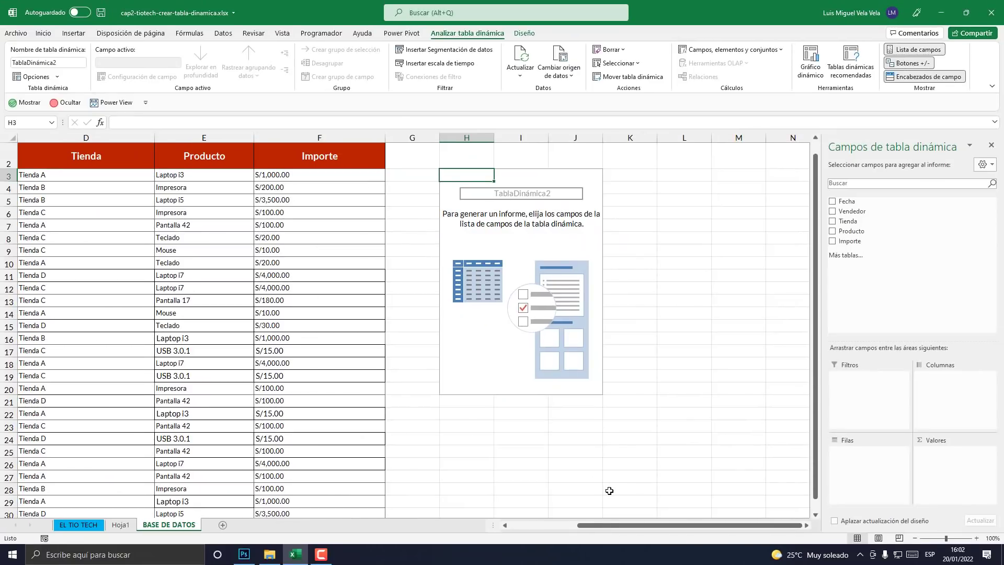
pyautogui.click(493, 524)
pyautogui.click(493, 524)
pyautogui.click(494, 524)
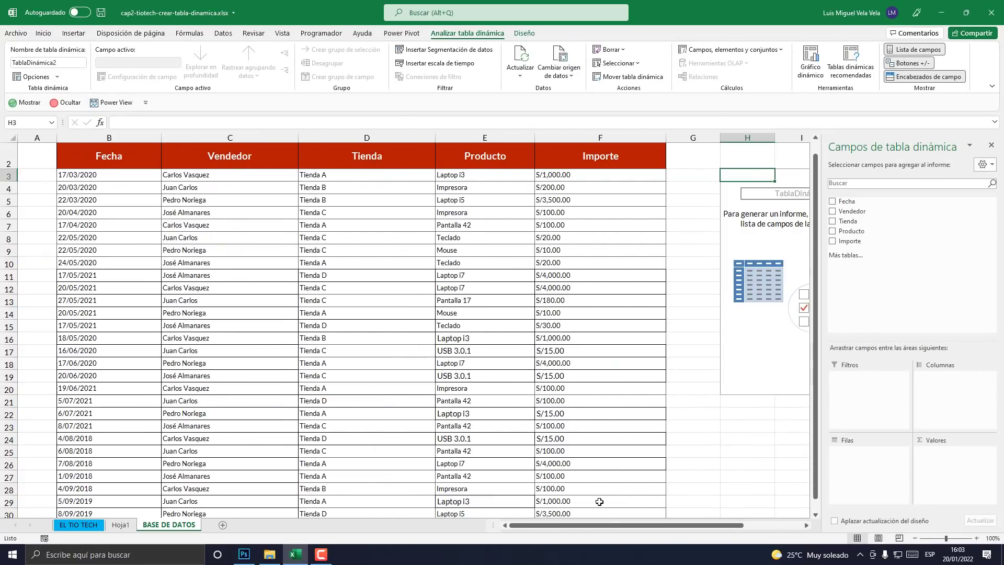
pyautogui.moveTo(601, 527); pyautogui.dragTo(686, 530)
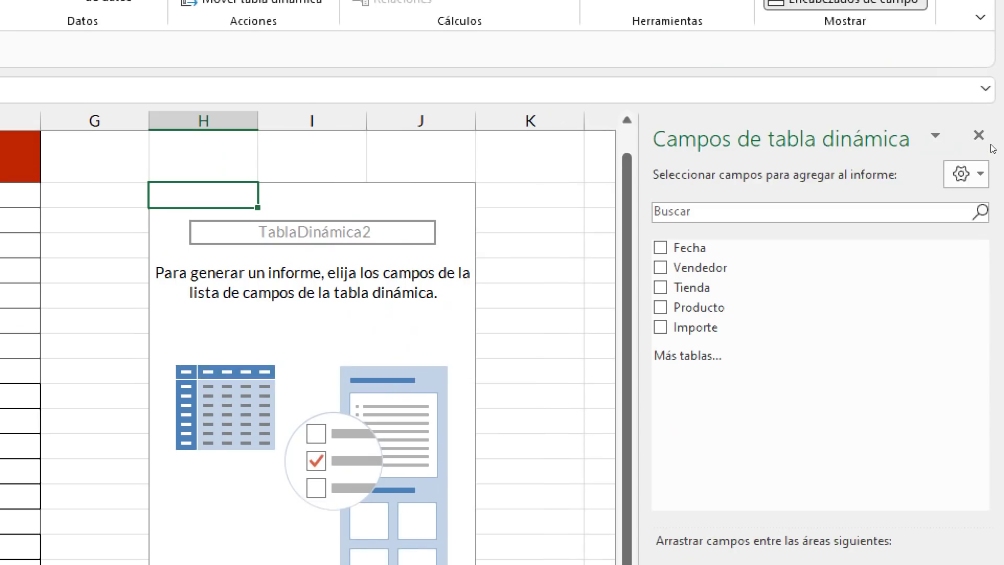
# Step: Hide the PivotTable field list, show it again from the empty PivotTable, and hide it once more
pyautogui.click(978, 135)
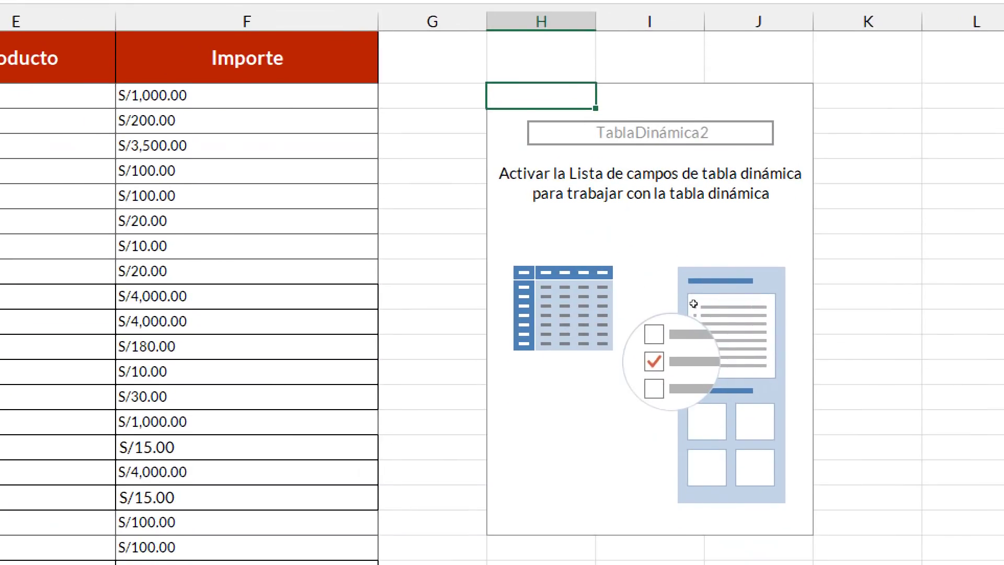
pyautogui.rightClick(602, 182)
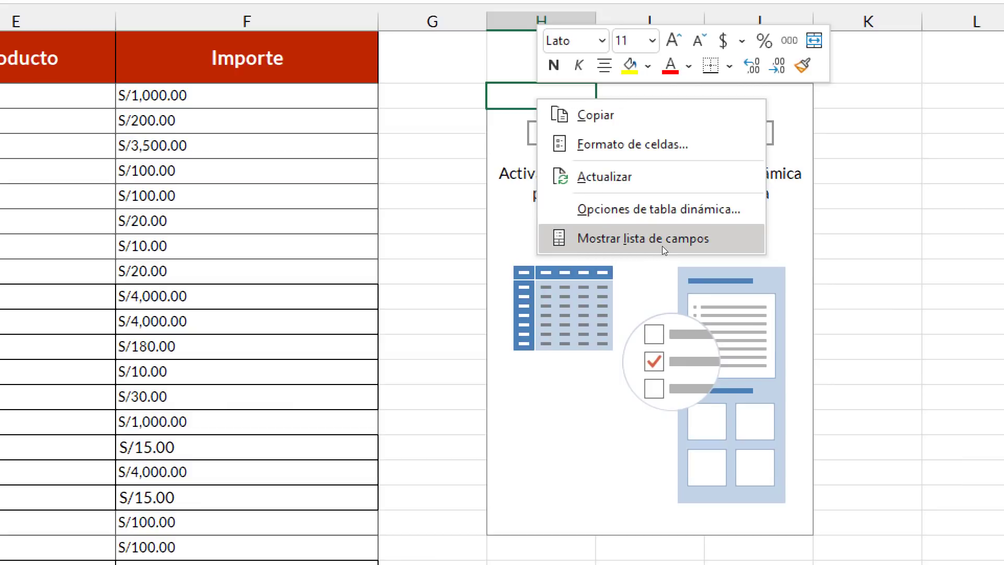
pyautogui.rightClick(605, 179)
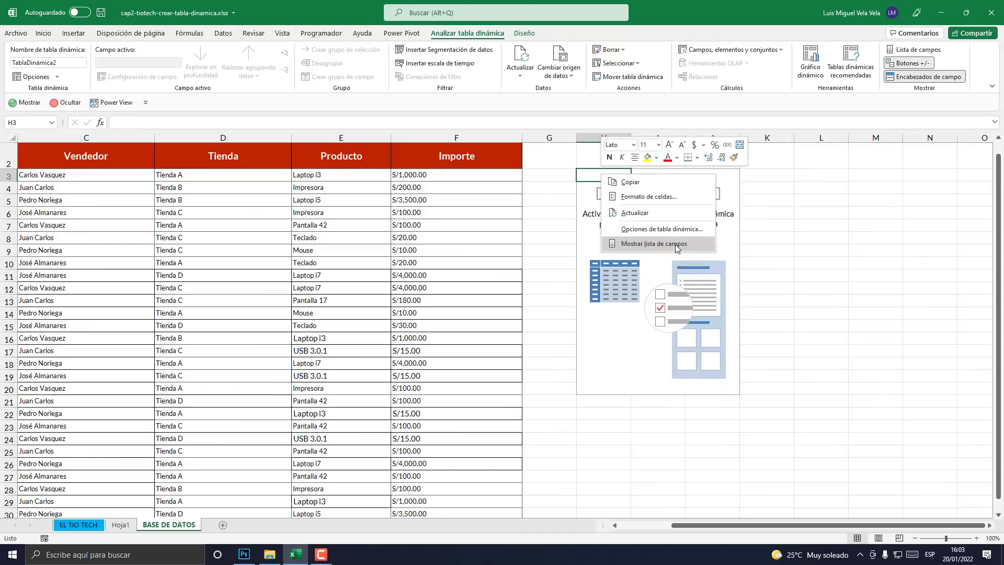
pyautogui.click(676, 245)
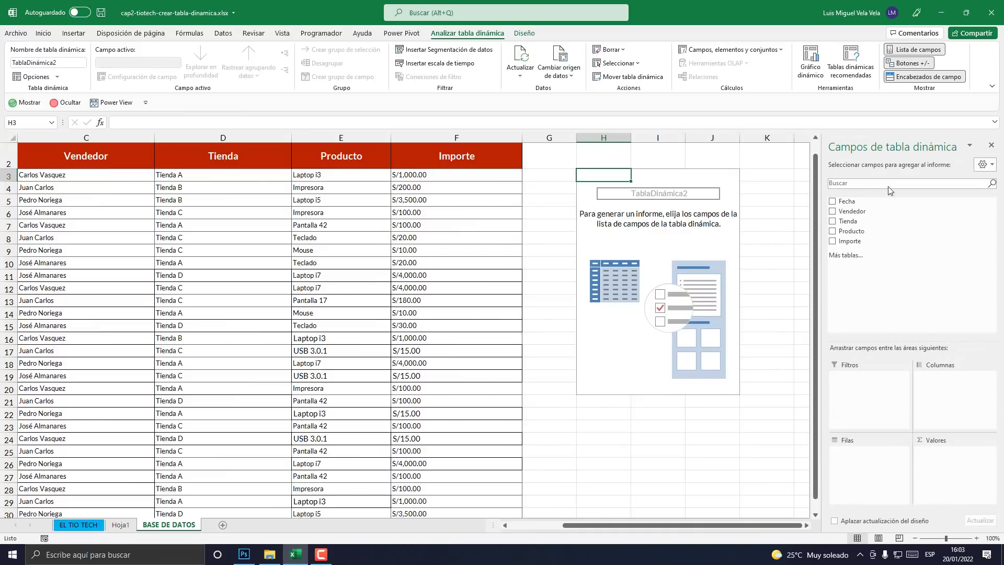
pyautogui.click(991, 145)
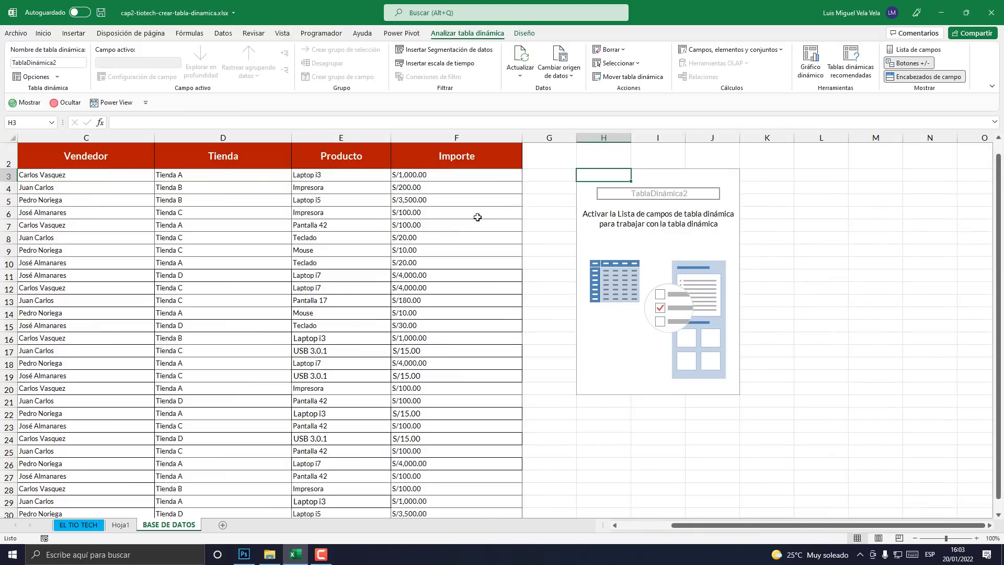
# Step: Undo the PivotTable inserted at H3 and return to a cell inside the sales table
pyautogui.hotkey('ctrl', 'z')
pyautogui.click(639, 252)
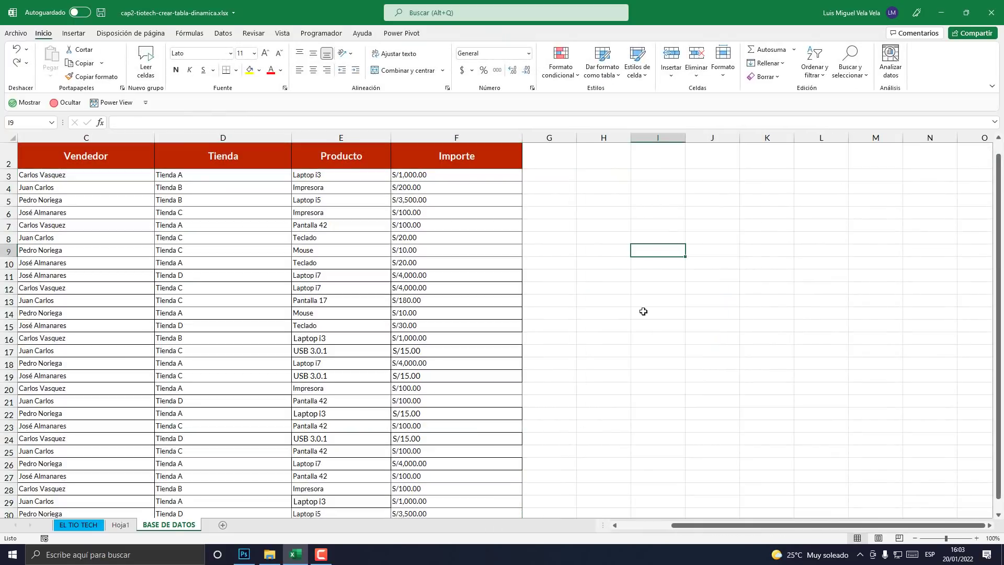
pyautogui.moveTo(692, 525); pyautogui.dragTo(639, 525)
pyautogui.click(314, 303)
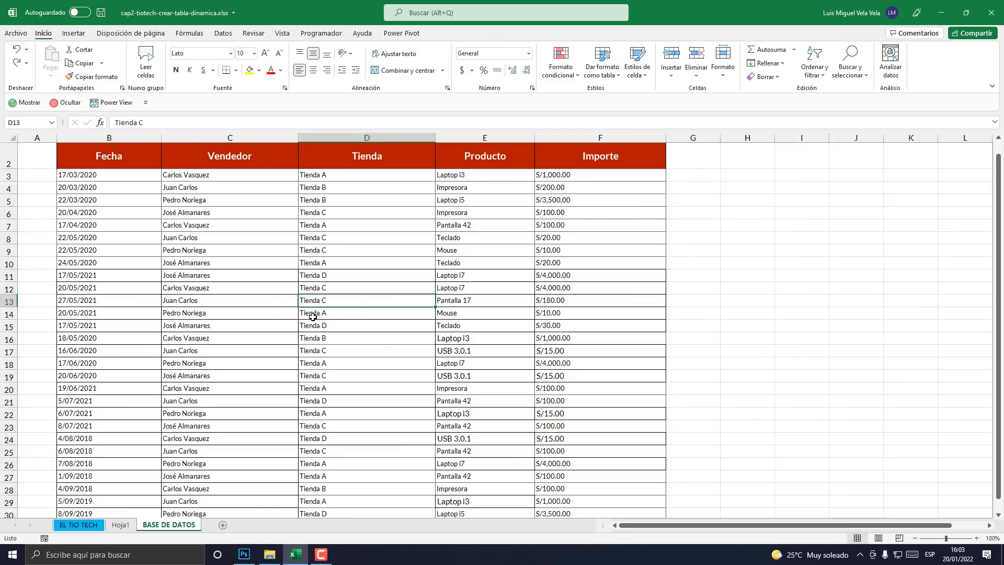
# Step: Check the keyboard image in Photoshop, return to Excel and select the entire sales table on BASE DE DATOS
pyautogui.click(244, 554)
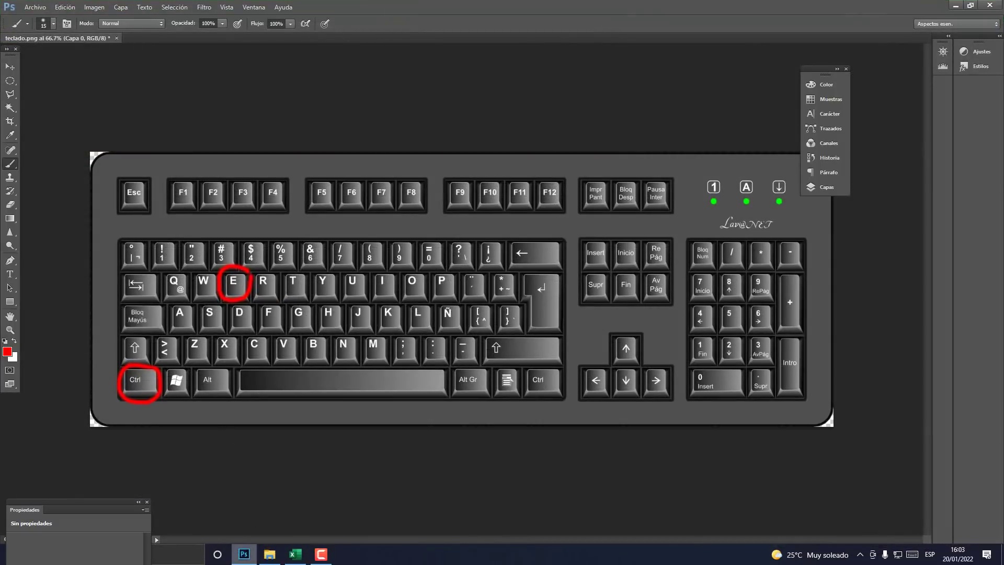
pyautogui.hotkey('alt', 'Tab')
pyautogui.hotkey('ctrl', 'e')
pyautogui.scroll(-4, 363, 370)
pyautogui.scroll(1, 356, 388)
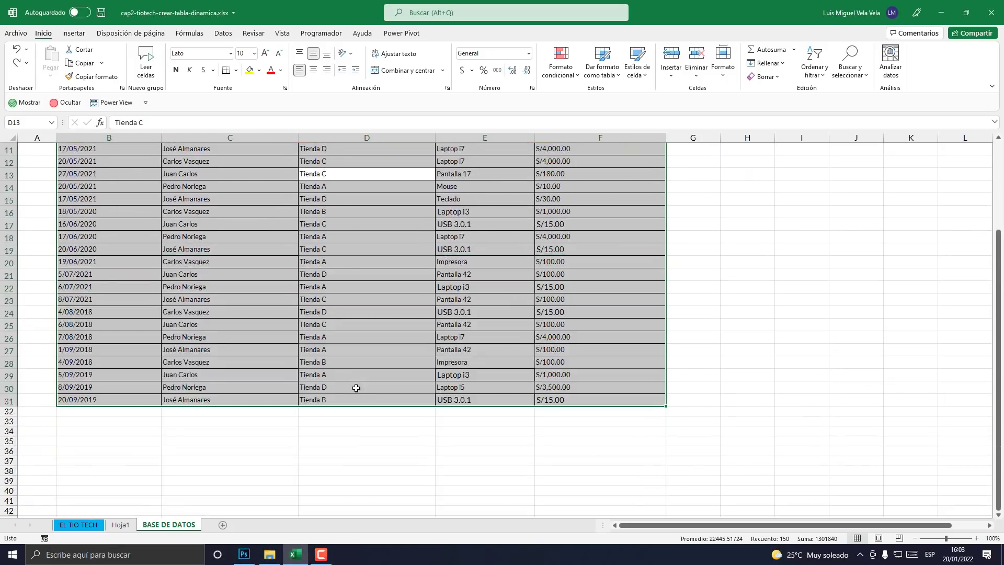
pyautogui.scroll(4, 356, 388)
pyautogui.scroll(-4, 355, 386)
pyautogui.scroll(4, 354, 386)
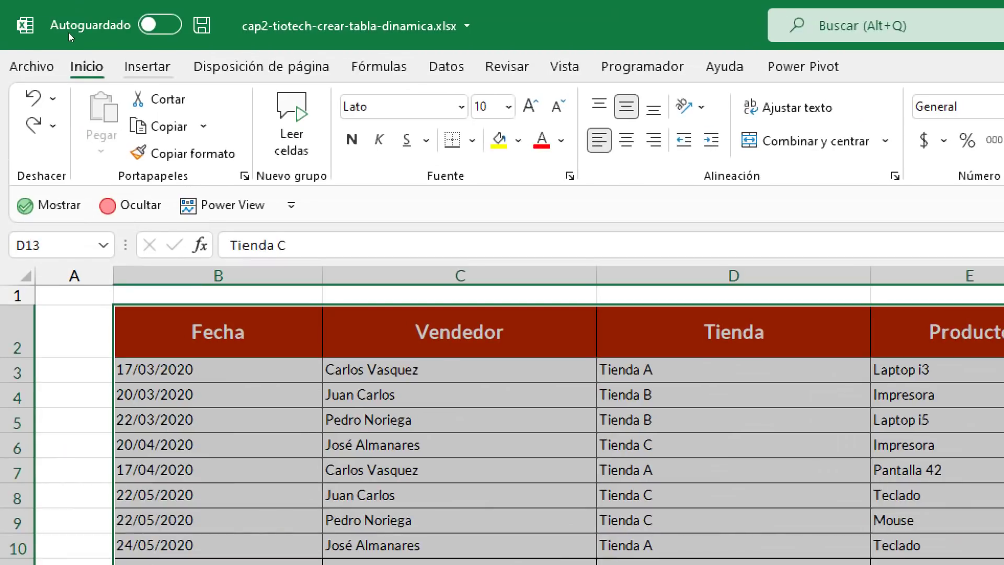
# Step: Open the recommended PivotTables for the selected sales data and compare the suggestions summing Importe by Vendedor, Tienda and Producto
pyautogui.click(73, 33)
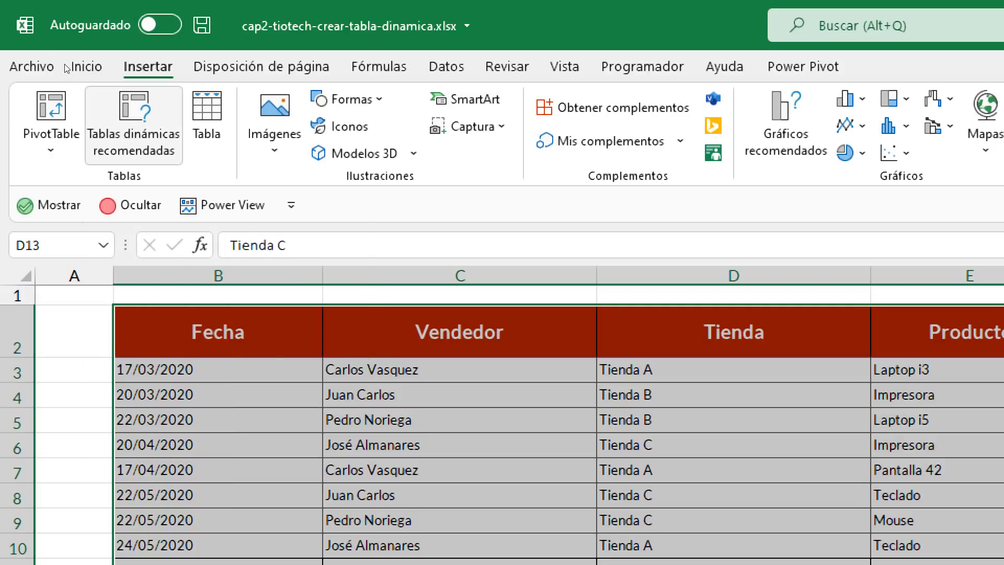
pyautogui.click(133, 126)
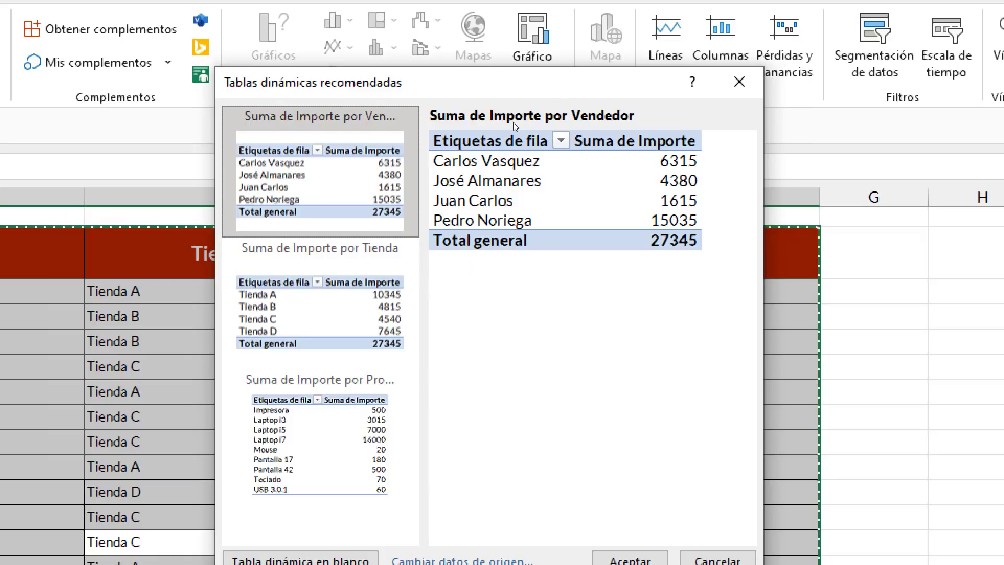
pyautogui.click(320, 292)
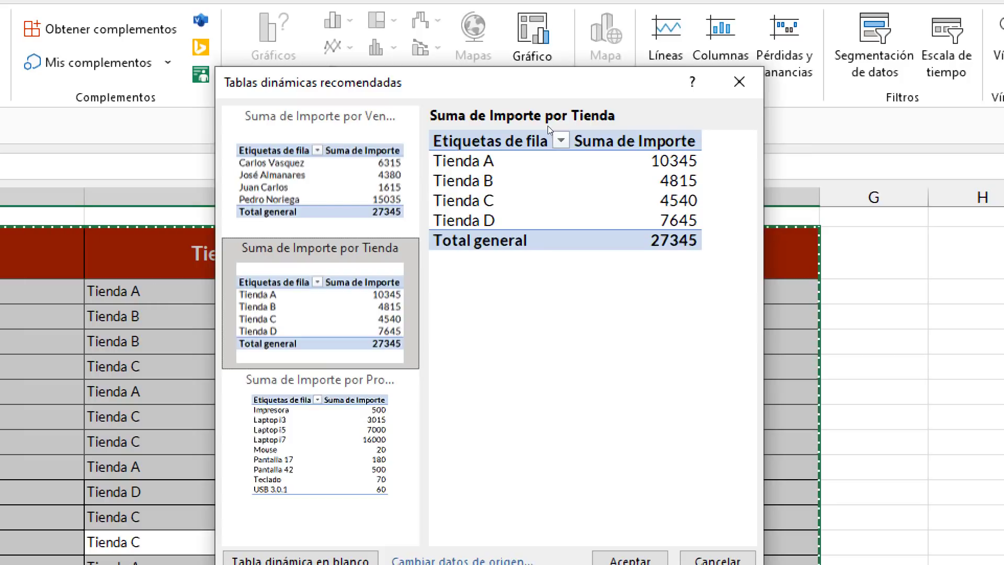
pyautogui.press('Down')
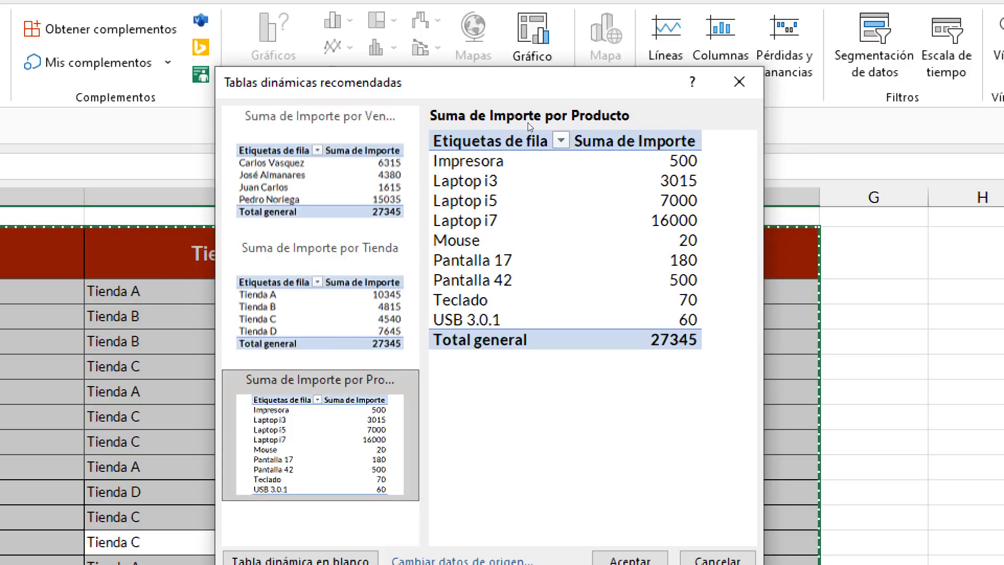
pyautogui.press('Up')
pyautogui.press('Up')
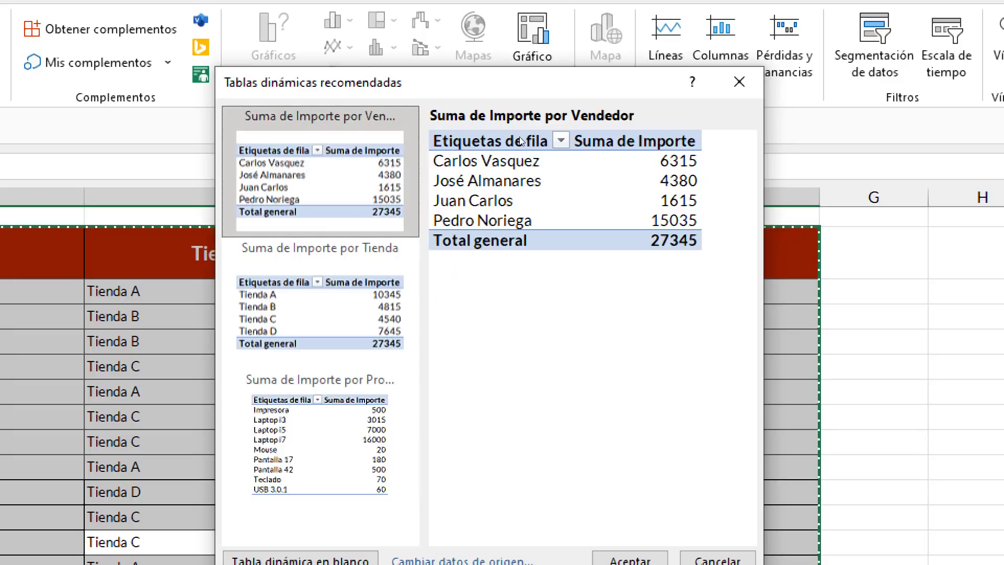
pyautogui.press('Down')
pyautogui.press('Down')
pyautogui.press('Up')
pyautogui.press('Up')
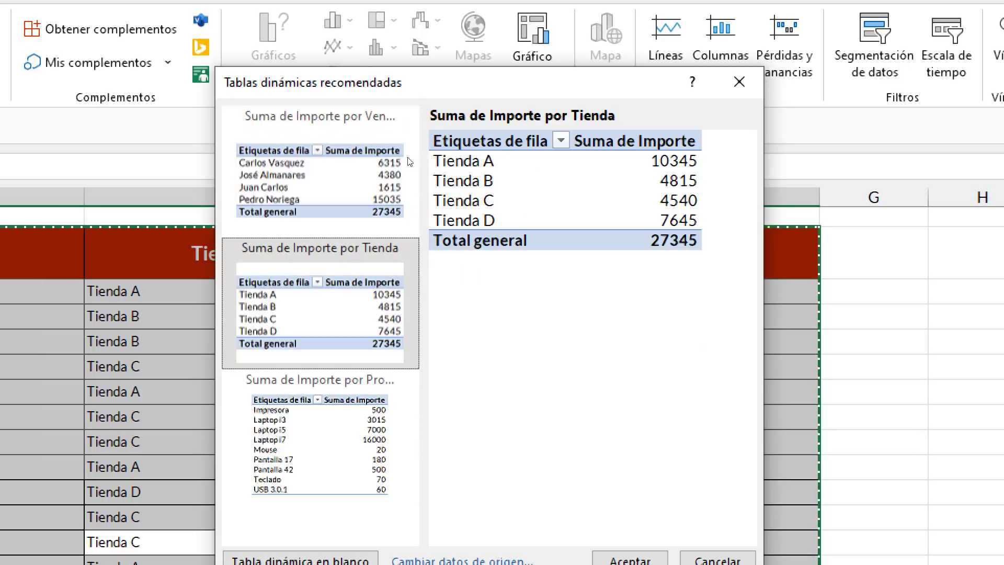
# Step: Create the recommended PivotTable "Suma de Importe por Producto"
pyautogui.press('Down')
pyautogui.press('Down')
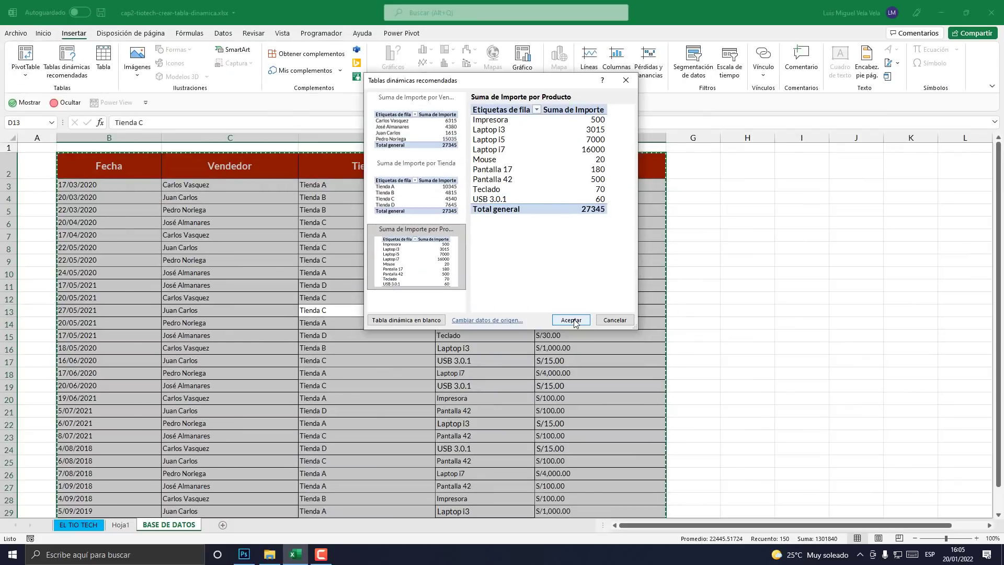
pyautogui.press('Return')
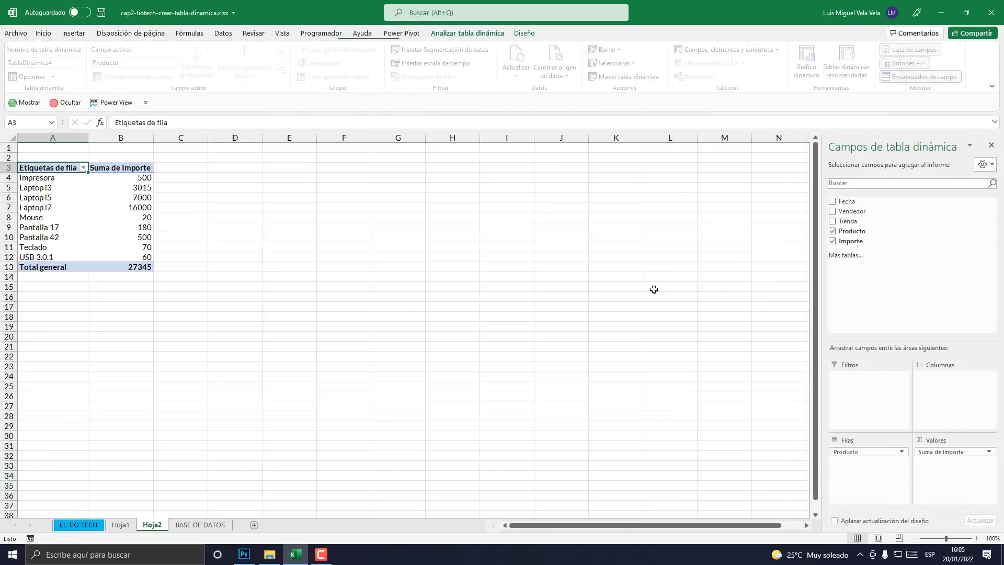
# Step: Enlarge the new PivotTable on Hoja2 and review its product row labels from Impresora to USB 3.0.1
pyautogui.click(976, 538)
pyautogui.click(976, 538)
pyautogui.keyDown('ctrl'); pyautogui.scroll(6, 218, 374); pyautogui.keyUp('ctrl')
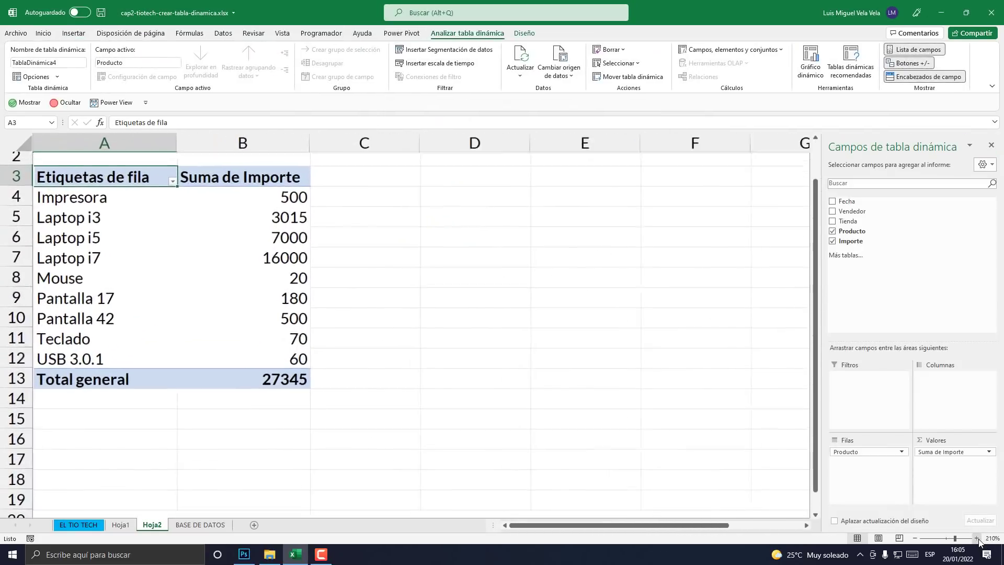
pyautogui.scroll(1, 218, 374)
pyautogui.click(155, 289)
pyautogui.click(210, 352)
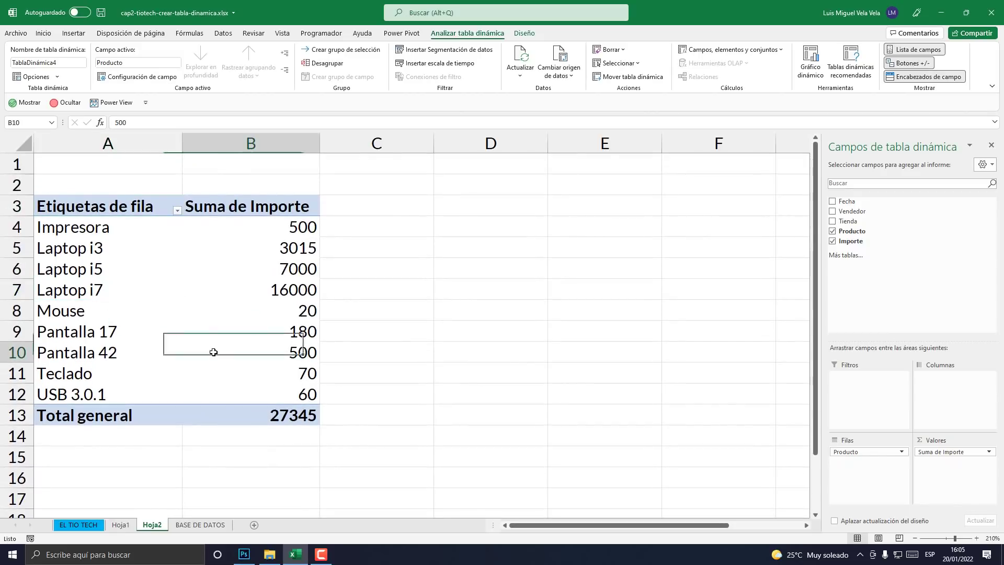
pyautogui.click(99, 373)
pyautogui.click(88, 331)
pyautogui.click(86, 268)
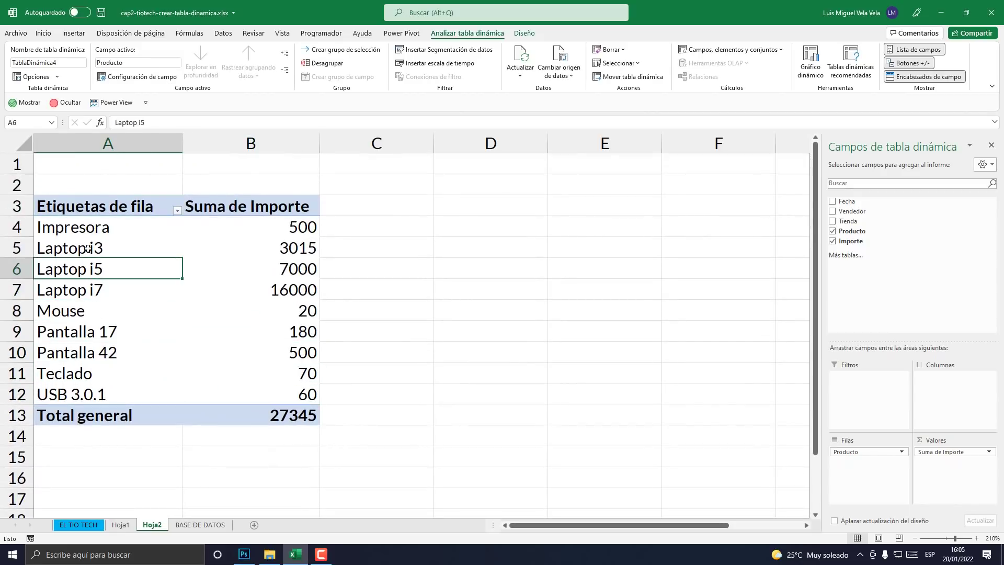
pyautogui.click(85, 240)
pyautogui.moveTo(85, 227); pyautogui.dragTo(91, 392)
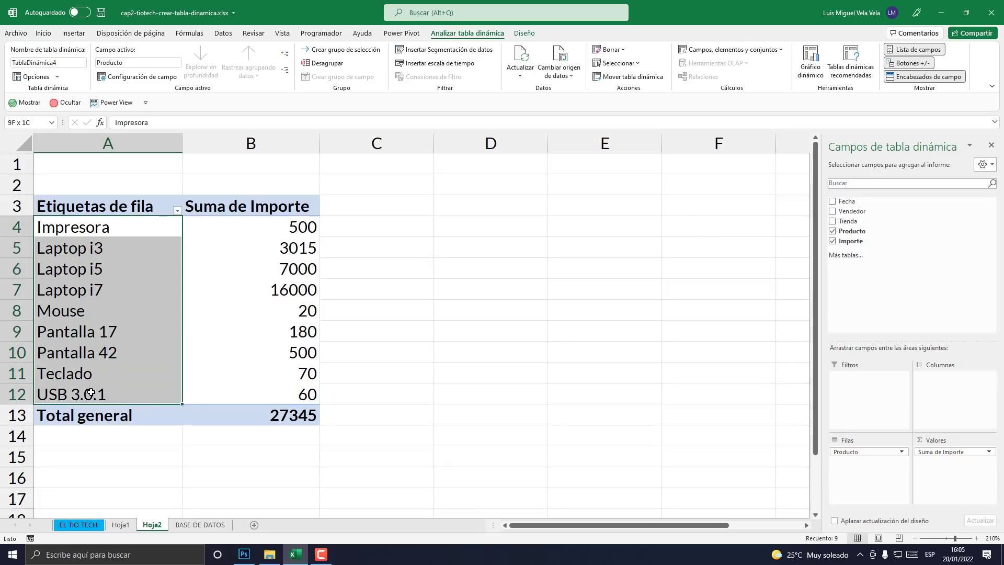
pyautogui.moveTo(94, 231); pyautogui.dragTo(93, 391)
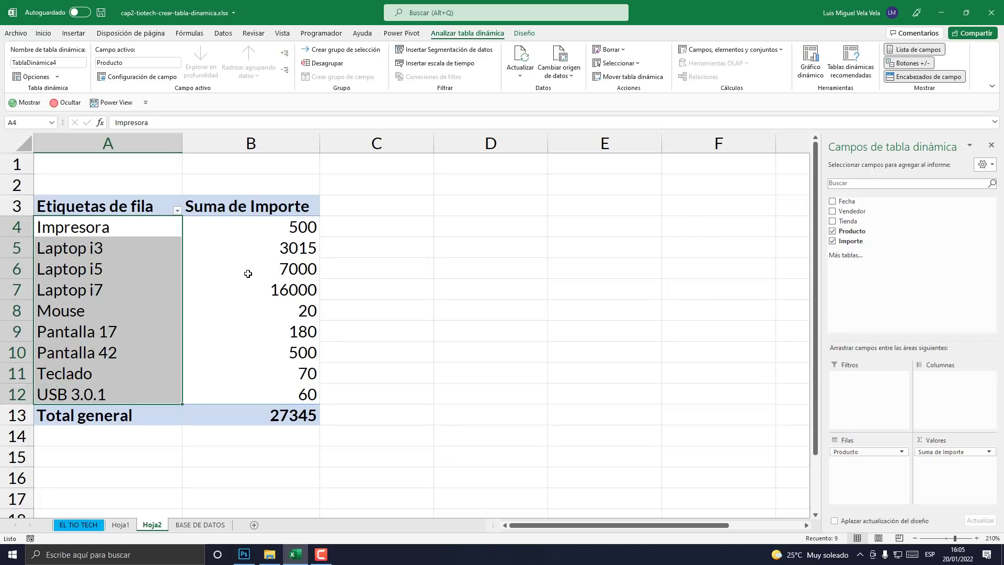
# Step: Compare the products in the PivotTable with their Suma de Importe values, from Impresora down to USB 3.0.1
pyautogui.click(277, 226)
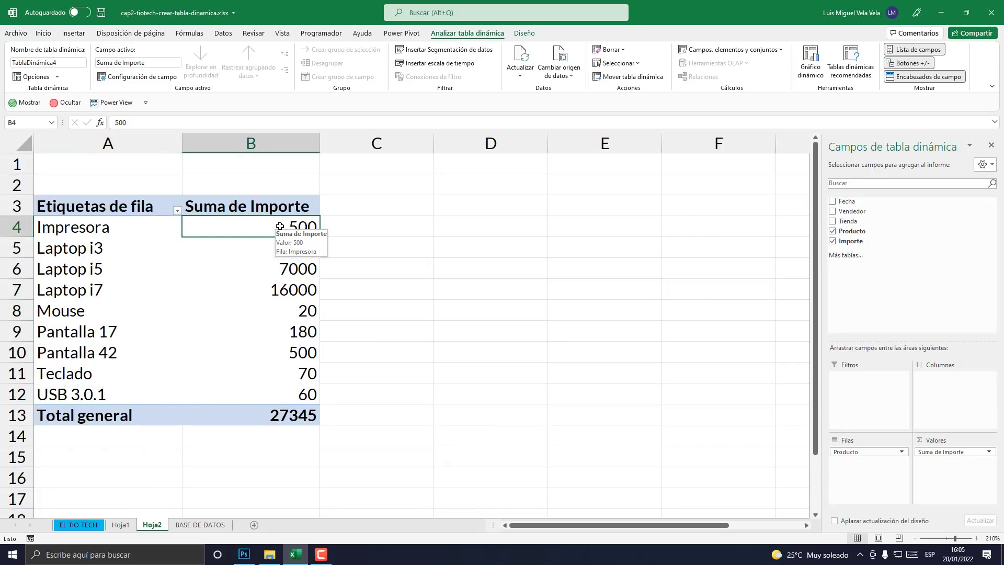
pyautogui.click(108, 228)
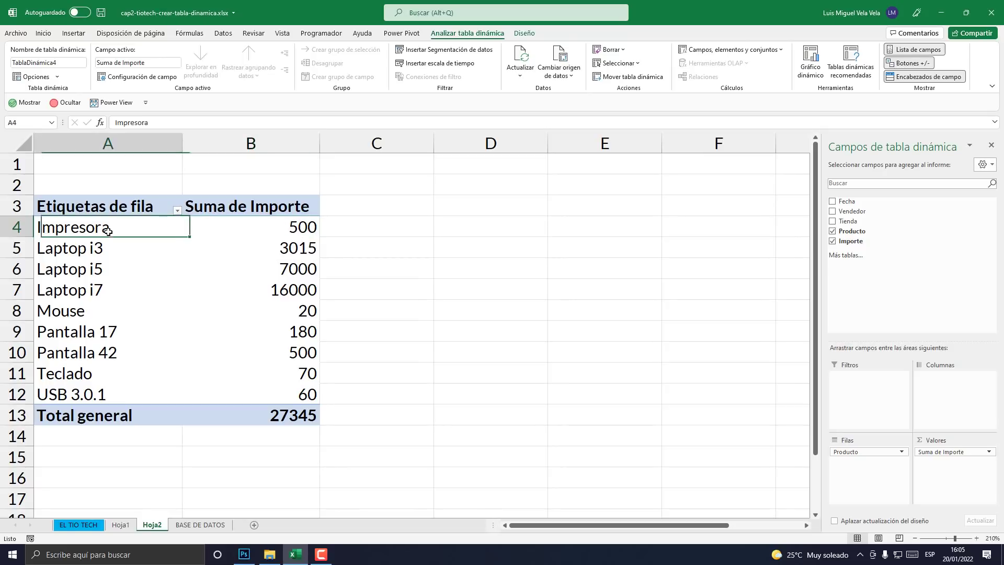
pyautogui.click(79, 248)
pyautogui.click(89, 288)
pyautogui.click(251, 269)
pyautogui.click(275, 226)
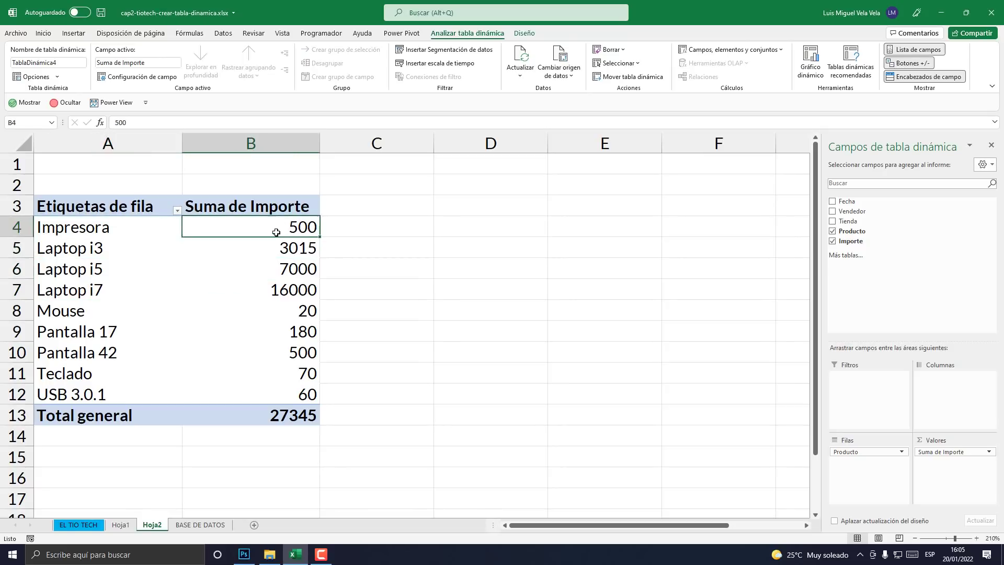
pyautogui.click(281, 285)
pyautogui.click(282, 351)
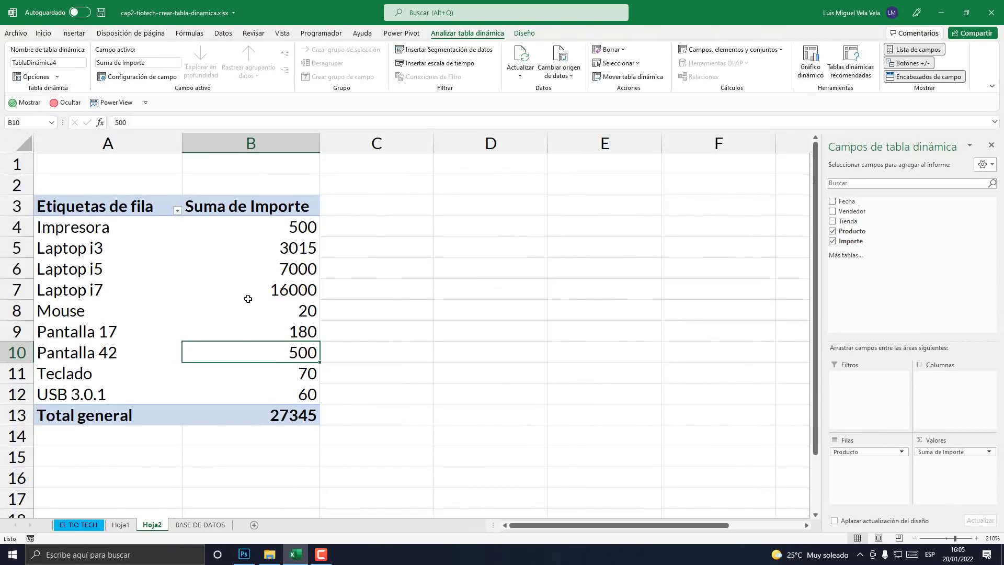
pyautogui.click(168, 282)
pyautogui.click(162, 262)
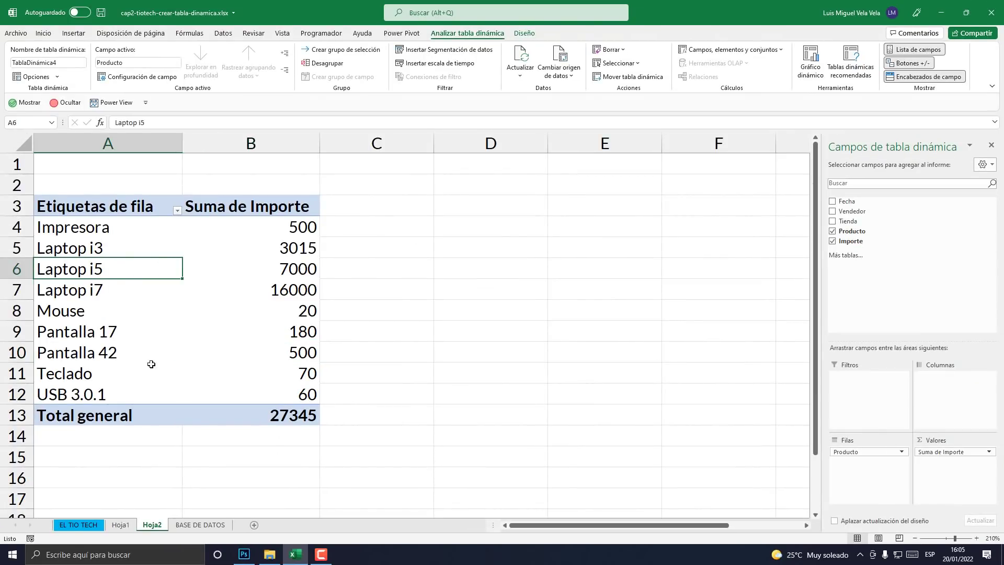
pyautogui.moveTo(107, 233); pyautogui.dragTo(105, 394)
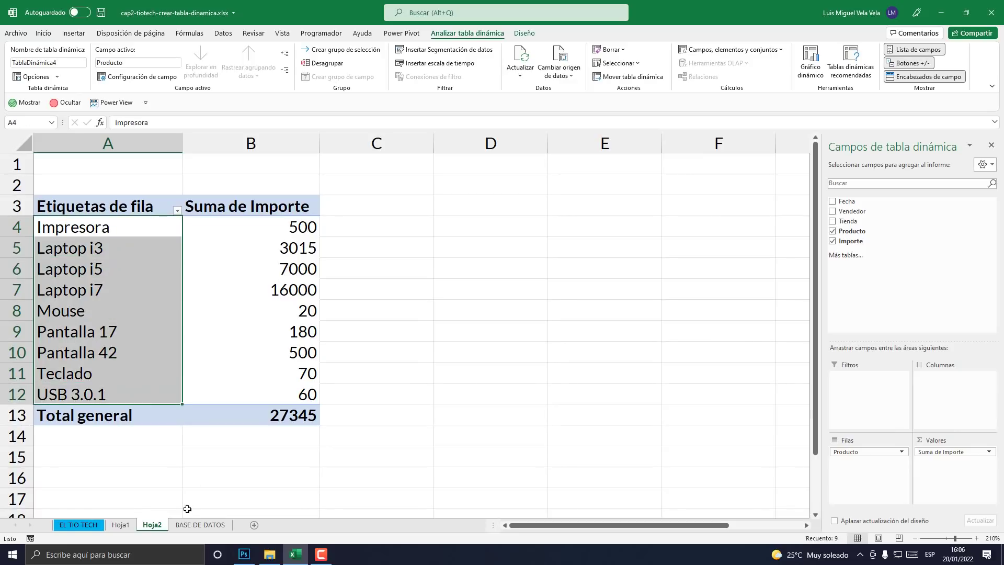
# Step: Check the source sales table on BASE DE DATOS and move the Hoja2 sheet after BASE DE DATOS
pyautogui.click(200, 524)
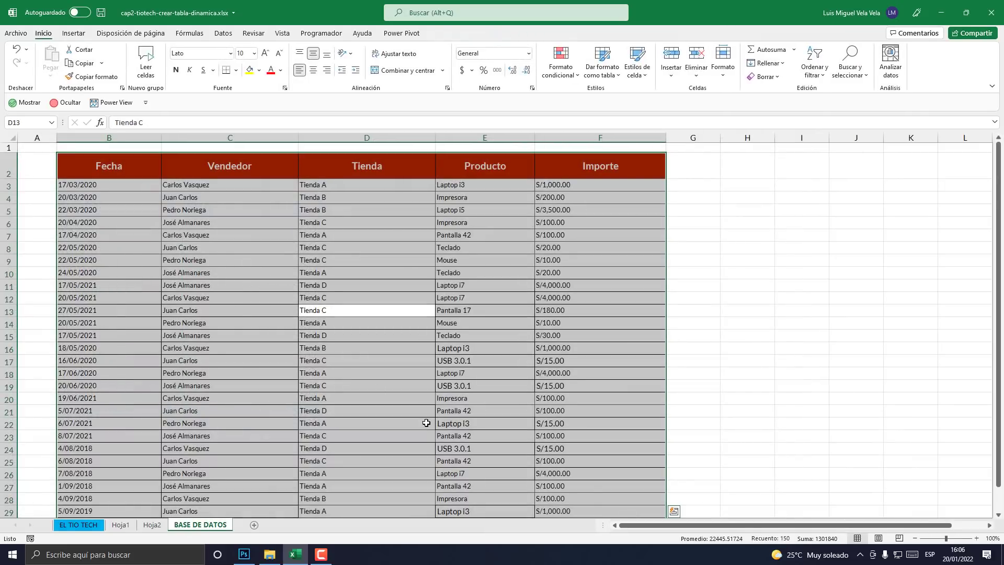
pyautogui.scroll(-2, 413, 453)
pyautogui.scroll(2, 413, 453)
pyautogui.click(74, 35)
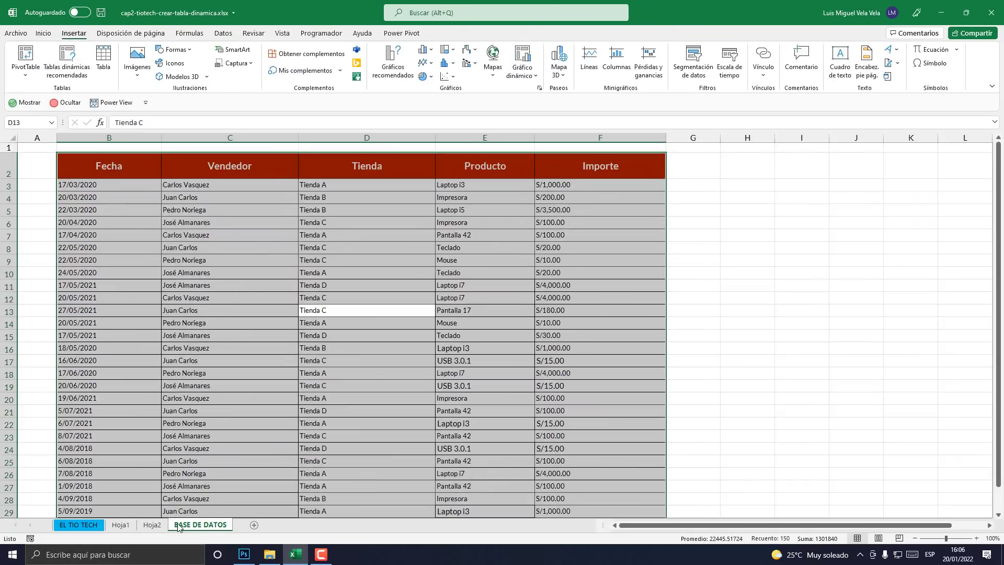
pyautogui.click(150, 525)
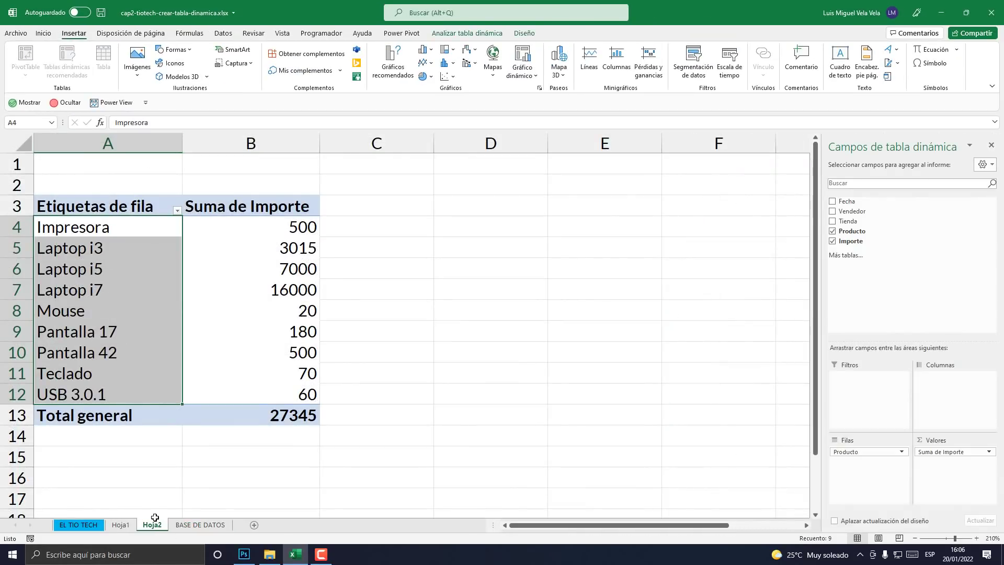
pyautogui.moveTo(168, 527); pyautogui.dragTo(241, 519)
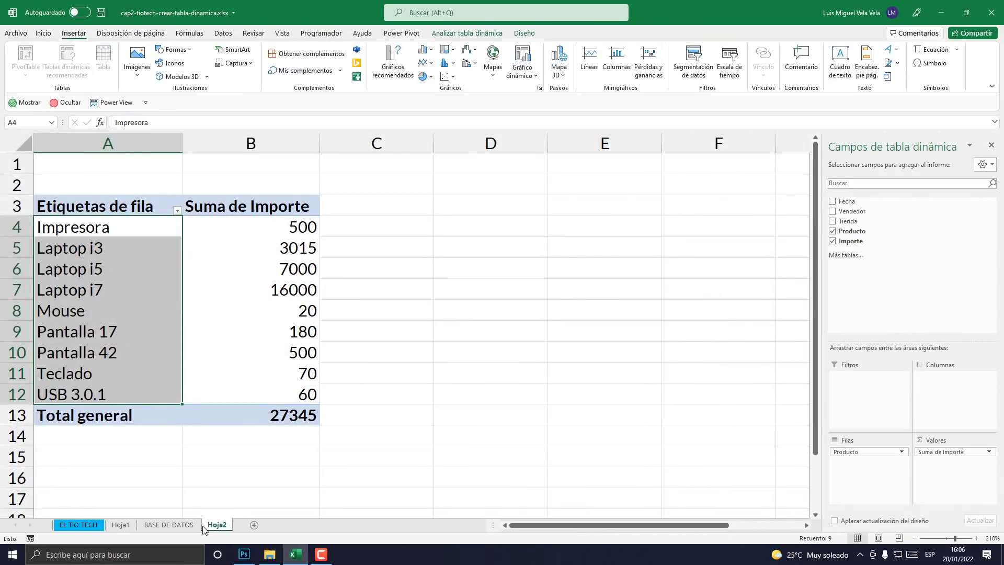
# Step: Check the summed Importe of the Impresora product in the PivotTable
pyautogui.click(212, 359)
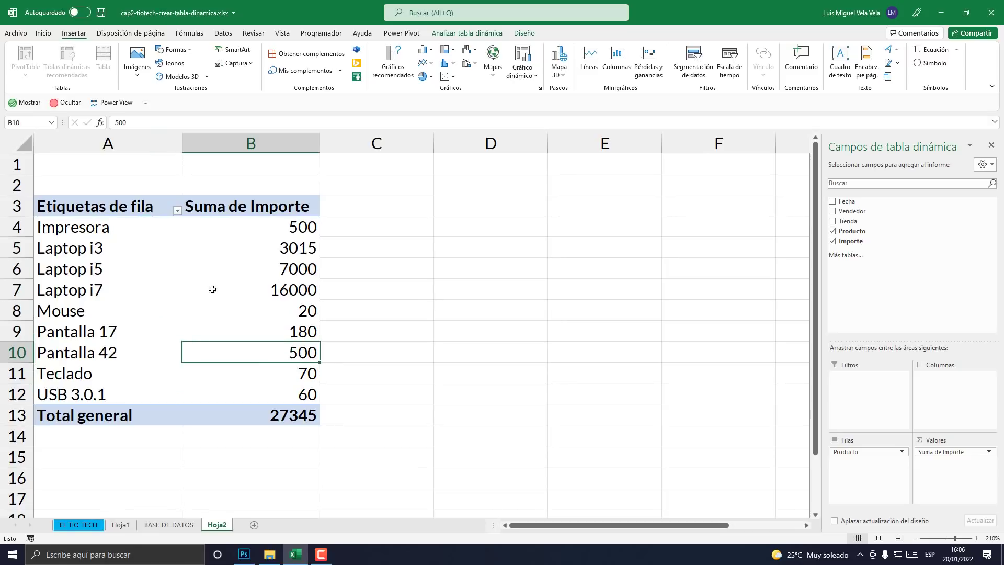
pyautogui.click(73, 222)
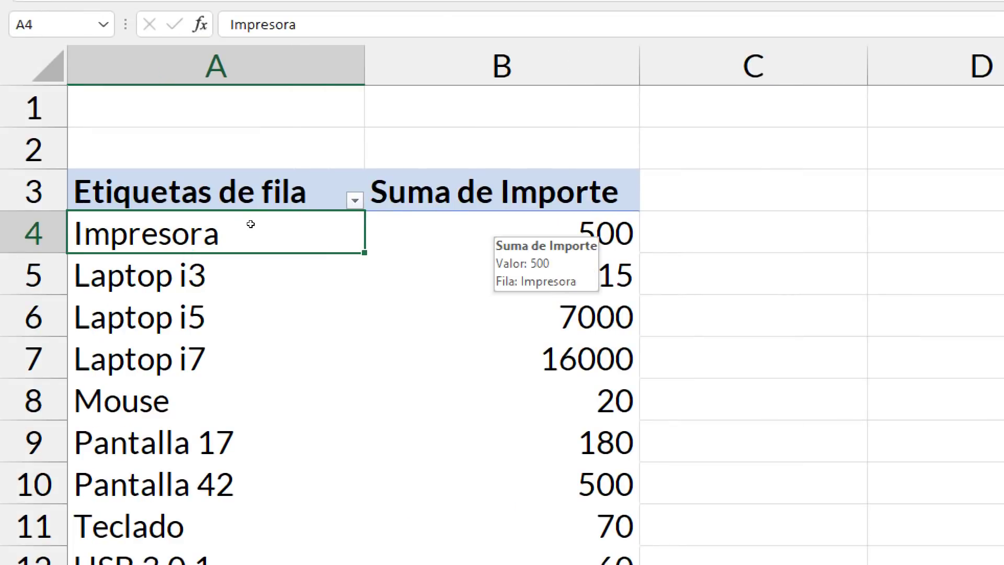
pyautogui.press('Right')
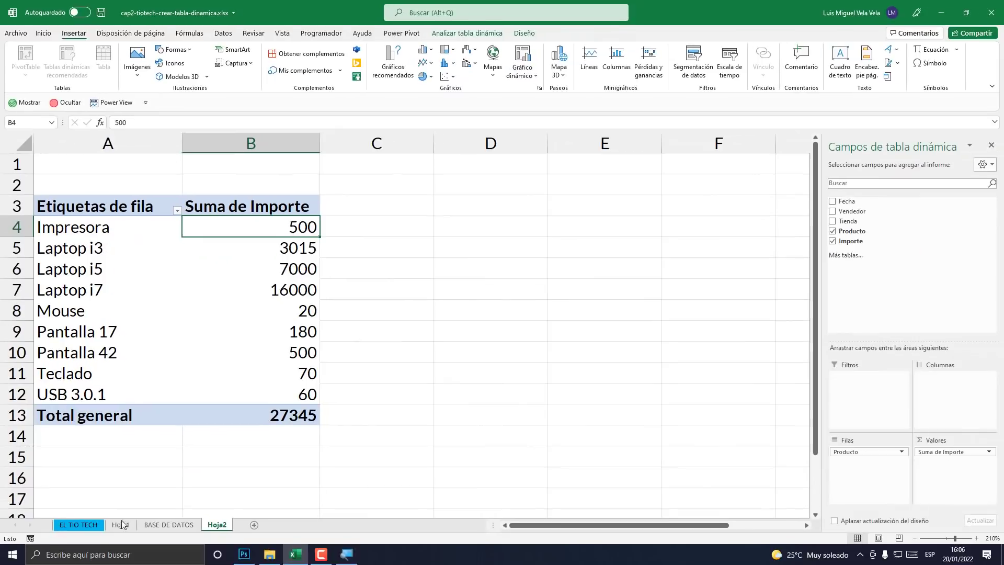
# Step: Start a new record directly below the sales table on BASE DE DATOS with the date 20/09/2019 in B32
pyautogui.click(187, 525)
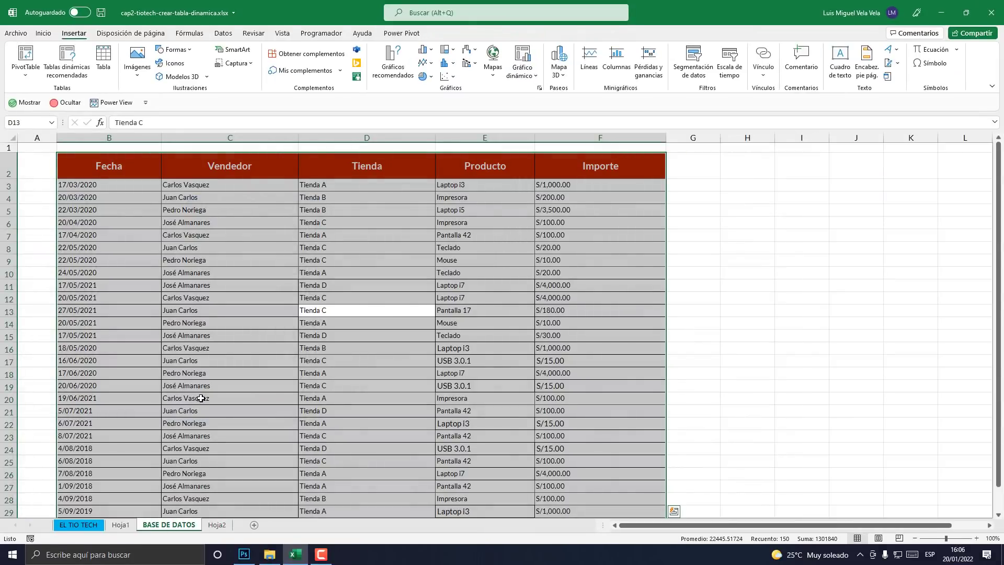
pyautogui.scroll(-4, 201, 399)
pyautogui.click(112, 384)
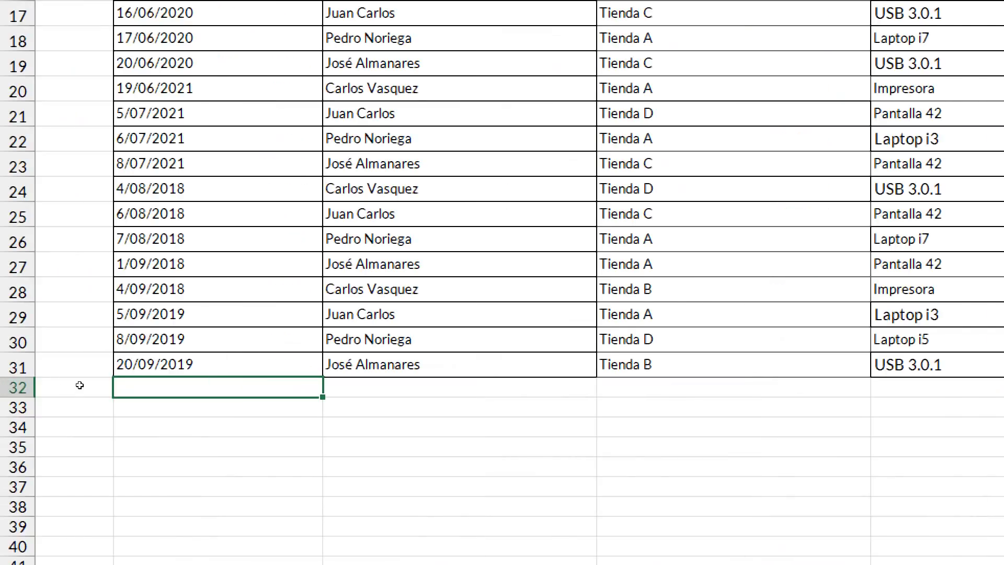
pyautogui.write('20/09/20')
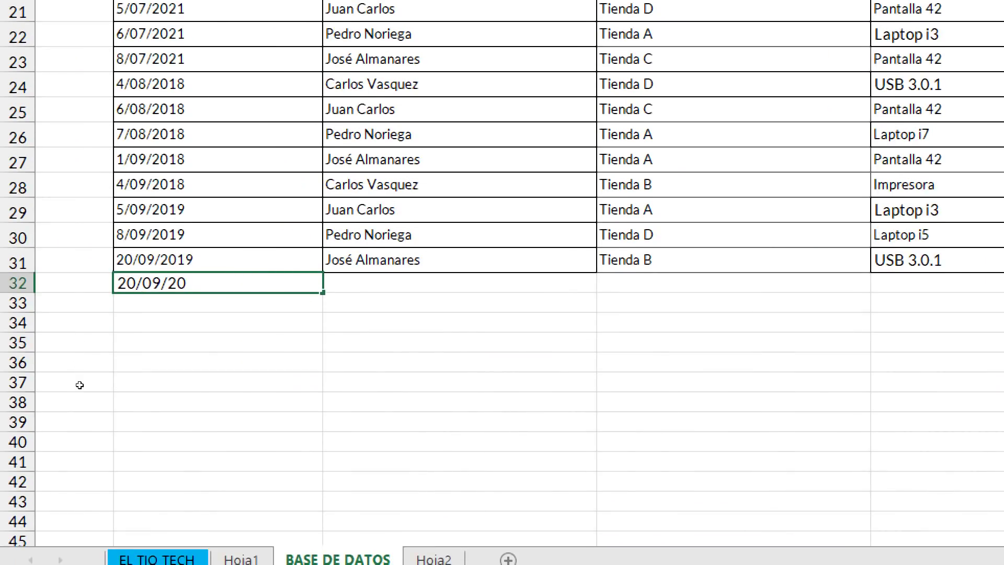
pyautogui.write('19')
pyautogui.press('Tab')
# Step: Fill the new record's Vendedor with the name copied from C30 and set its Tienda to Tienda B
pyautogui.press('Up')
pyautogui.press('Up')
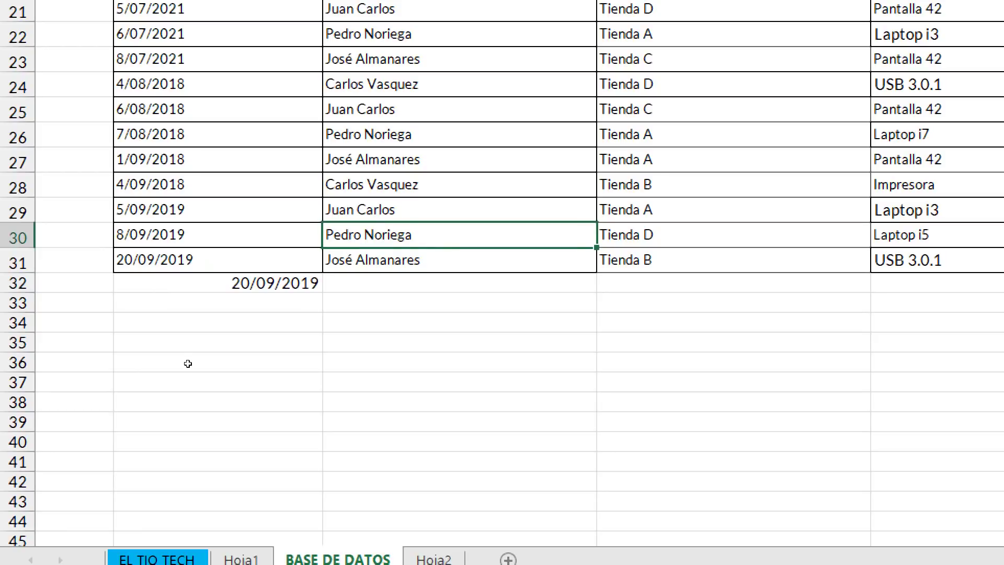
pyautogui.hotkey('ctrl', 'c')
pyautogui.press('Down')
pyautogui.press('Down')
pyautogui.hotkey('ctrl', 'v')
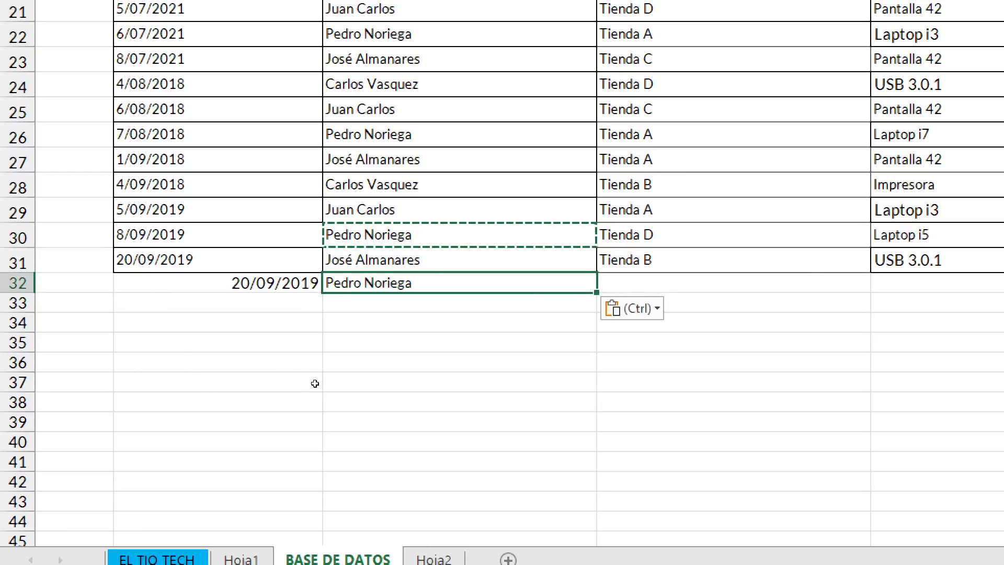
pyautogui.press('Tab')
pyautogui.write('Tienda B')
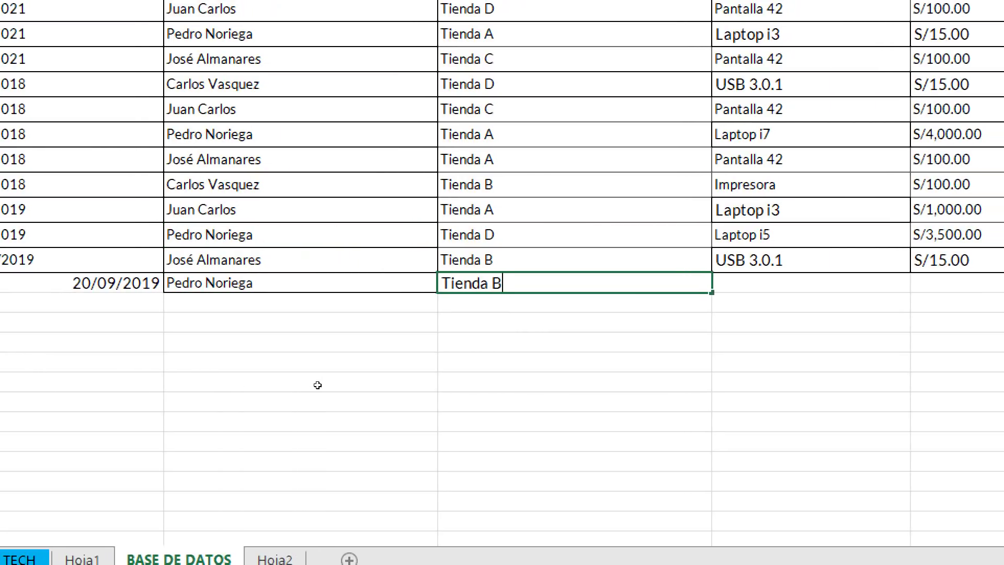
# Step: Copy the product Impresora from E28 into the new record's Producto cell, E32
pyautogui.press('Tab')
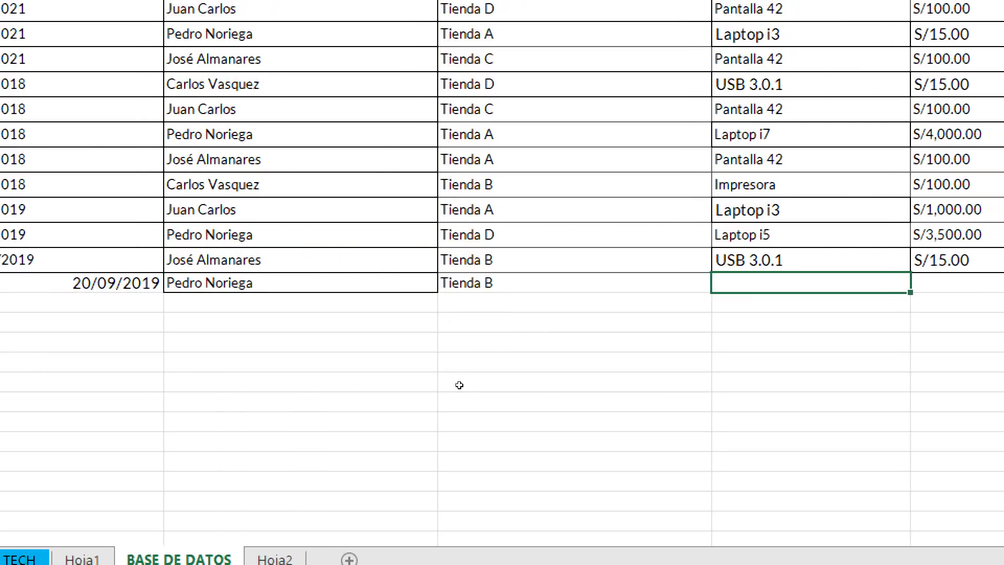
pyautogui.press('Up')
pyautogui.press('Up')
pyautogui.press('Up')
pyautogui.press('Up')
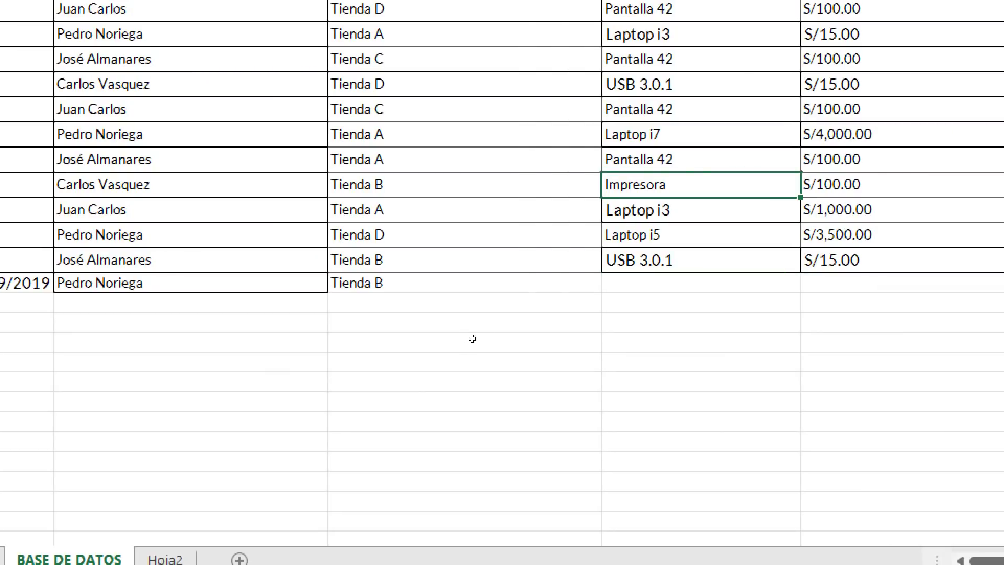
pyautogui.hotkey('ctrl', 'c')
pyautogui.press('Down')
pyautogui.press('Down')
pyautogui.press('Down')
pyautogui.press('Down')
pyautogui.hotkey('ctrl', 'v')
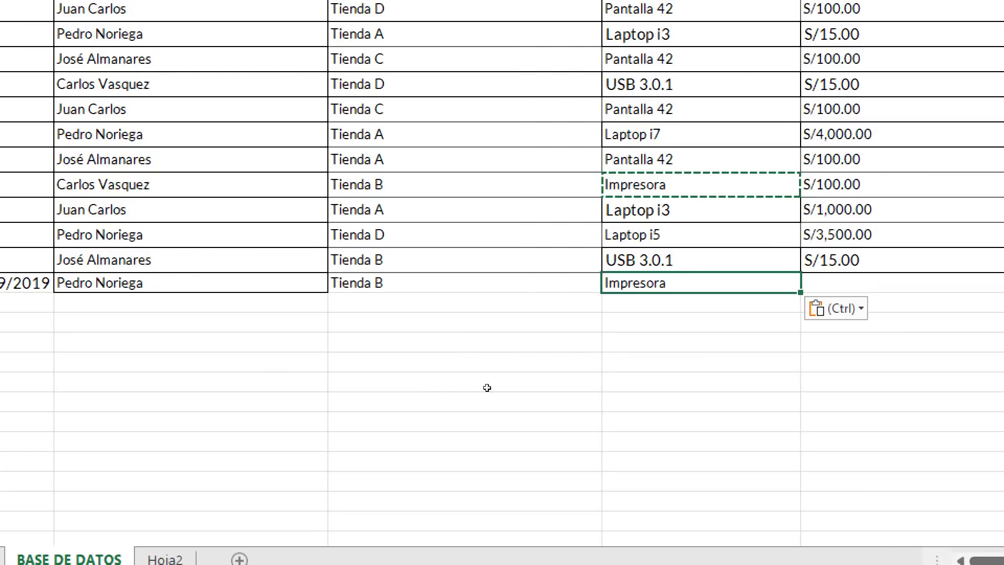
pyautogui.press('Escape')
# Step: Enter 1000 as the Importe of the new Impresora record in F32
pyautogui.press('Tab')
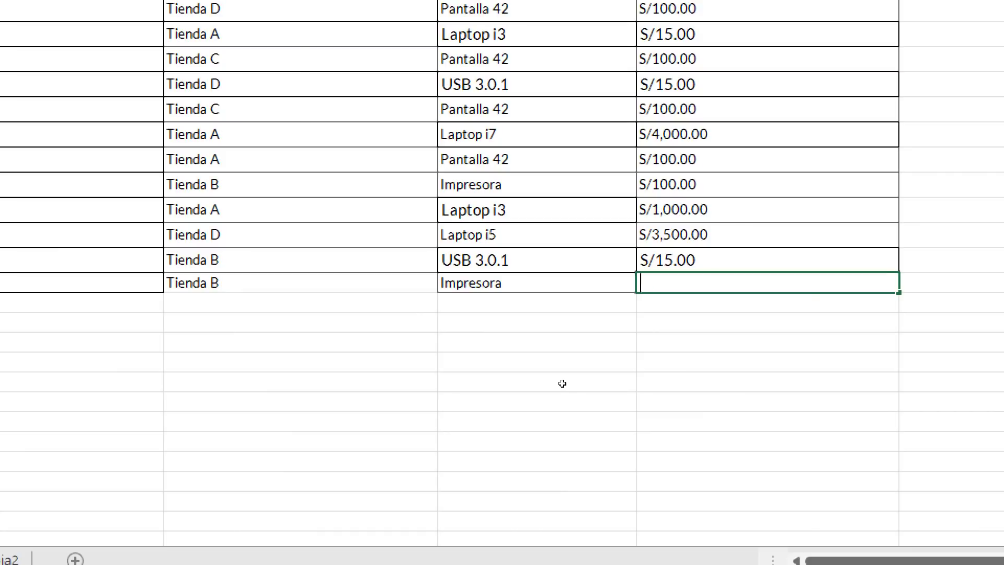
pyautogui.write('1000')
pyautogui.press('Return')
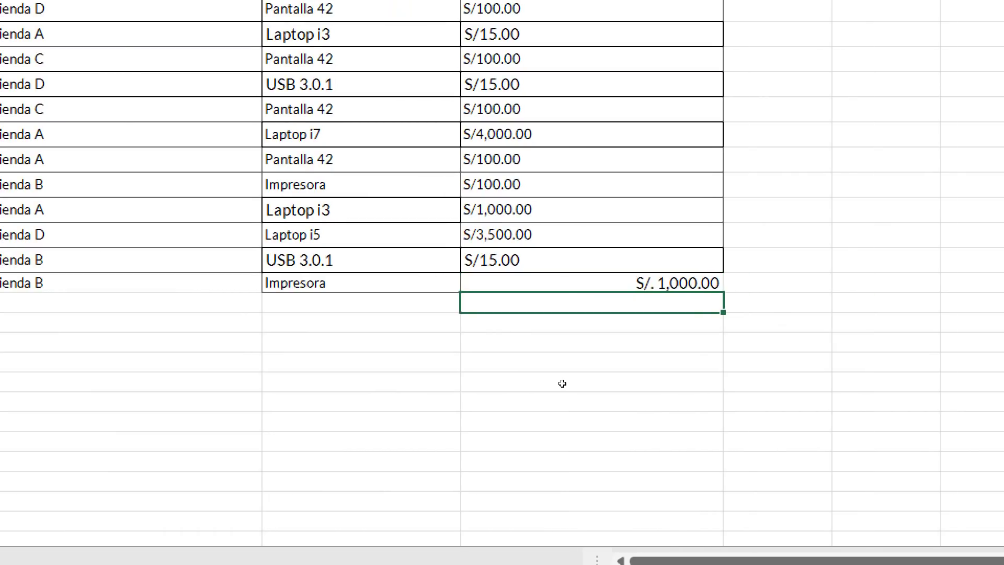
pyautogui.press('Up')
pyautogui.press('Left')
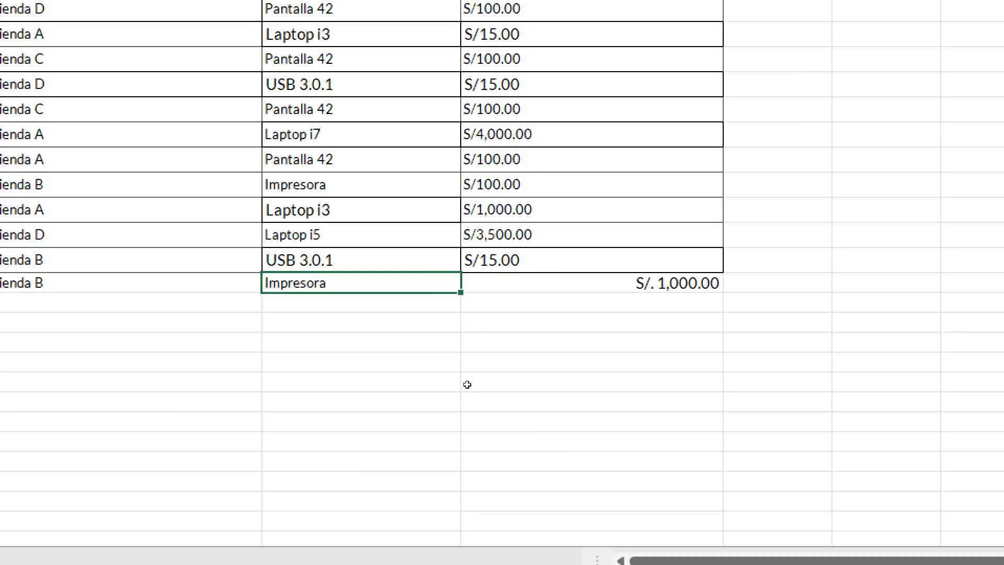
pyautogui.press('Right')
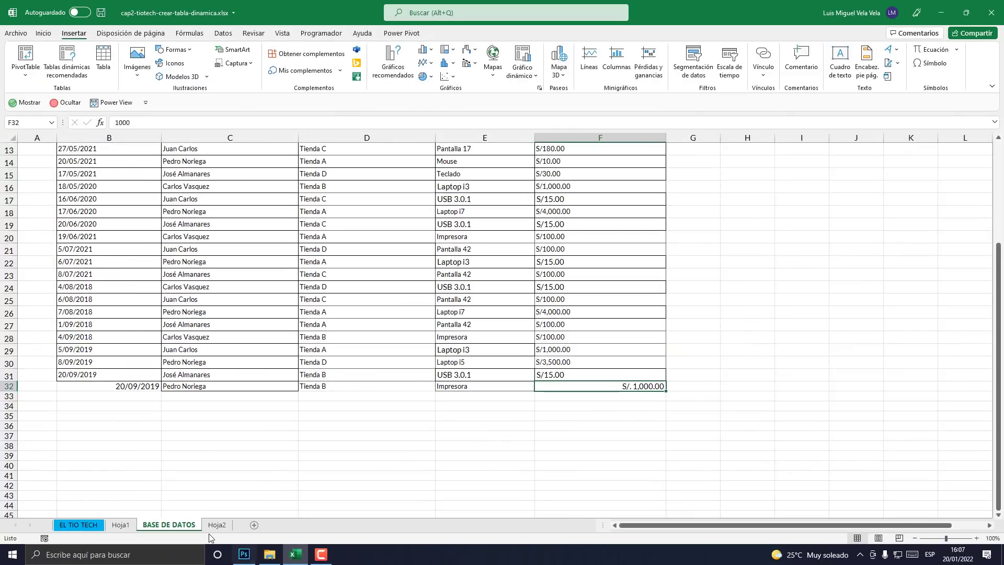
# Step: Highlight the Impresora row of the PivotTable on Hoja2, cells A4:B4, with a yellow fill
pyautogui.click(217, 524)
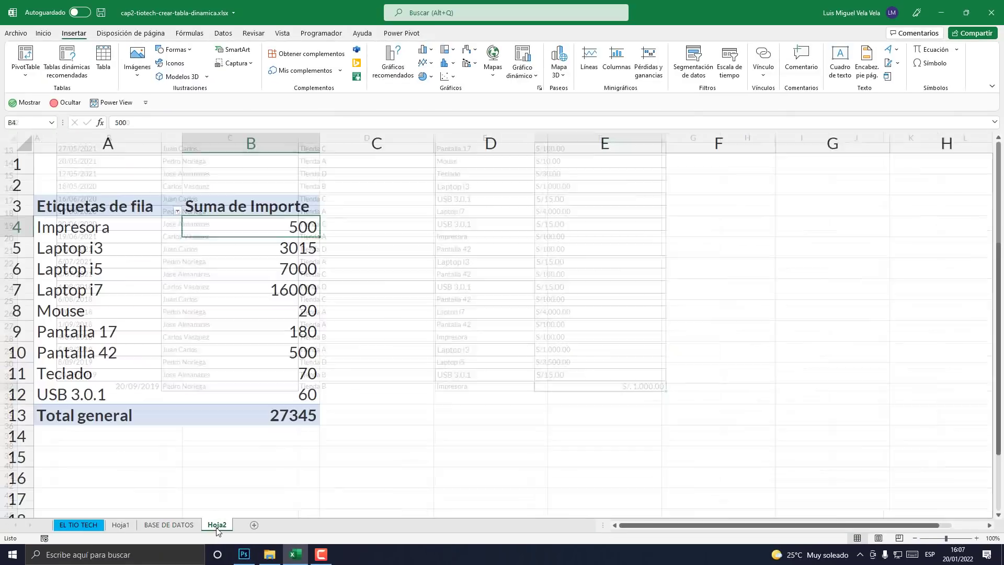
pyautogui.click(191, 312)
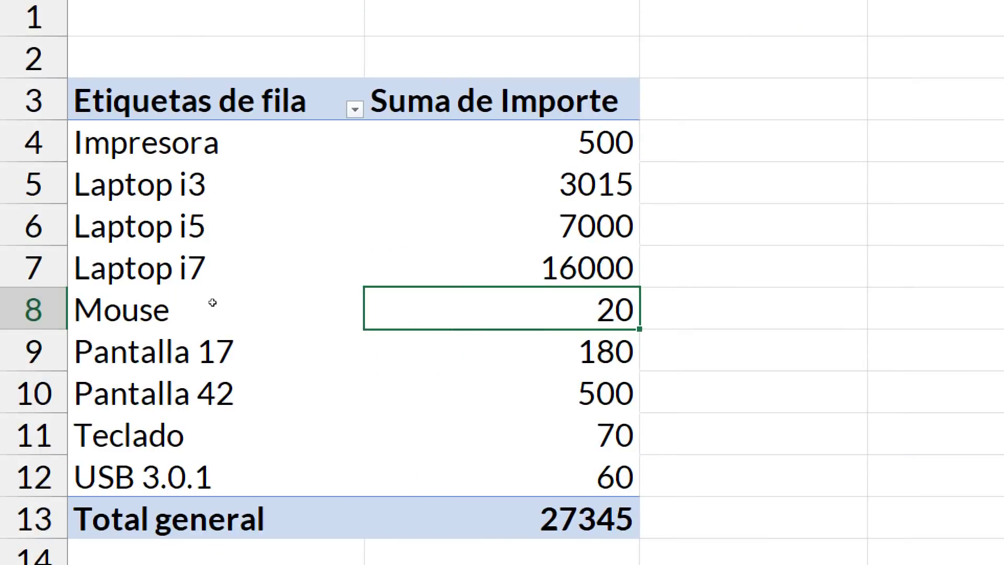
pyautogui.press('Up')
pyautogui.press('Up')
pyautogui.press('Up')
pyautogui.press('Up')
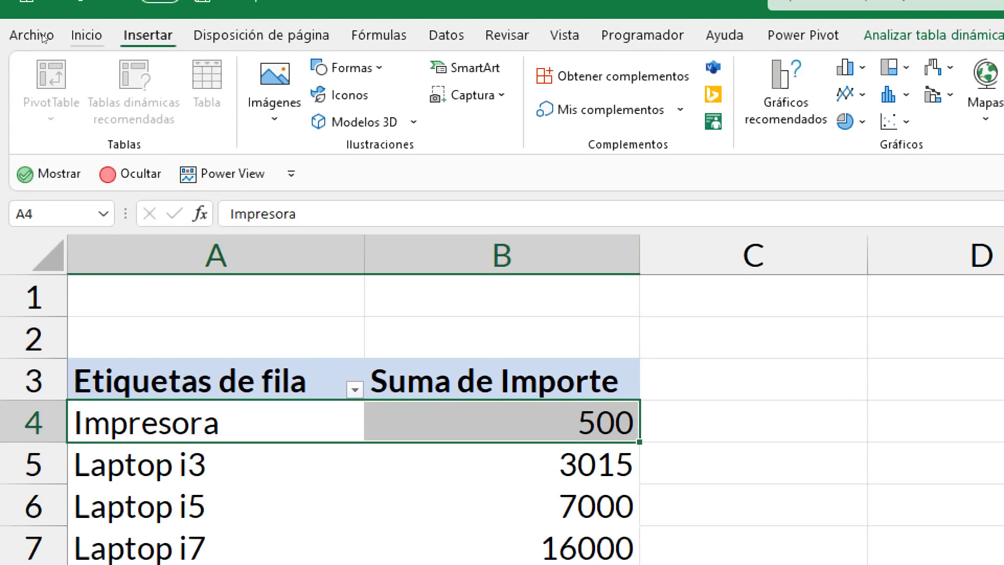
pyautogui.click(78, 17)
pyautogui.click(499, 109)
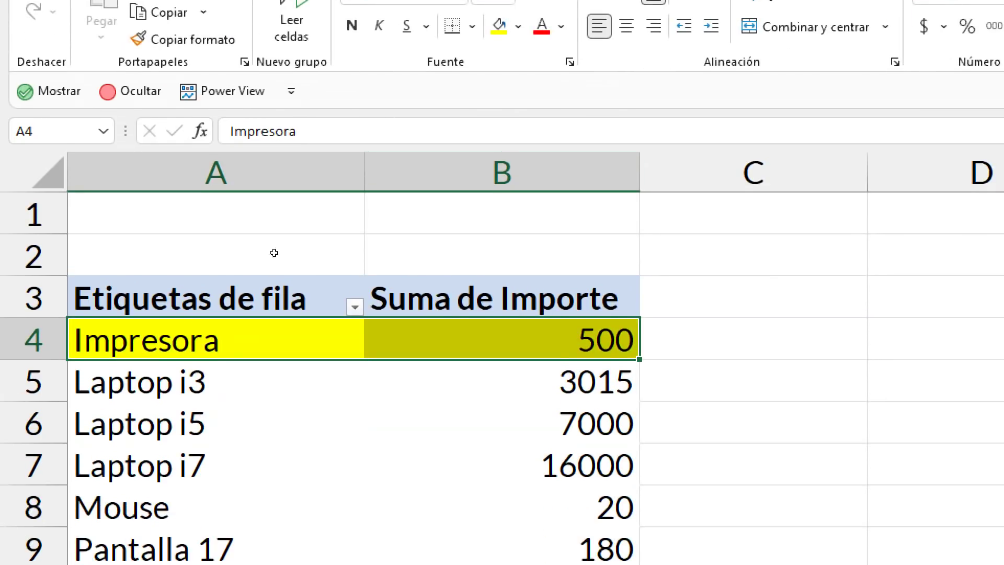
# Step: Refresh the Hoja2 PivotTable from the Impresora amount in B4 to pick up the new sales record
pyautogui.press('Right')
pyautogui.hotkey('shift', 'F10')
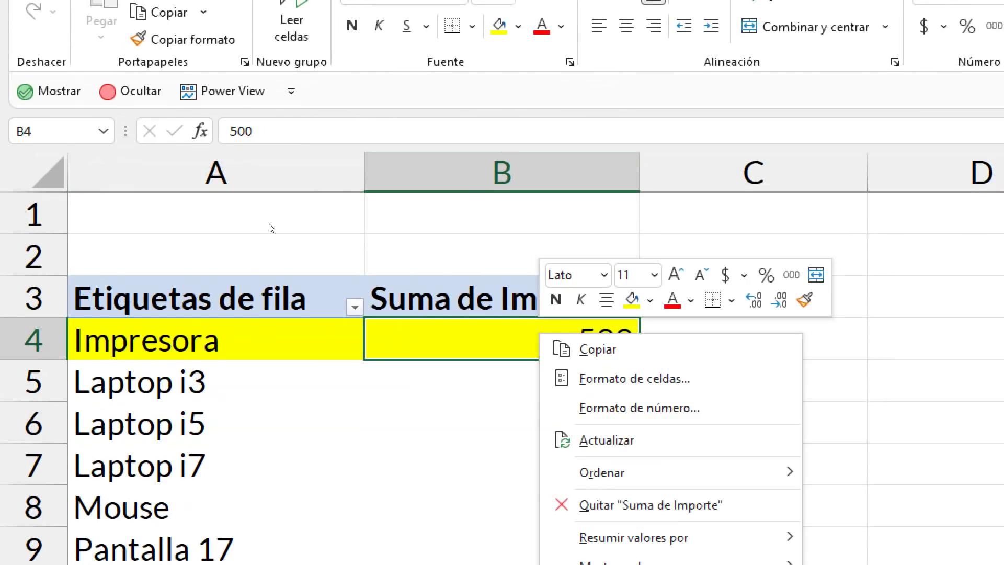
pyautogui.press('Up')
pyautogui.press('Up')
pyautogui.press('Up')
pyautogui.press('Up')
pyautogui.press('Up')
pyautogui.press('Up')
pyautogui.press('Up')
pyautogui.press('Up')
pyautogui.press('Up')
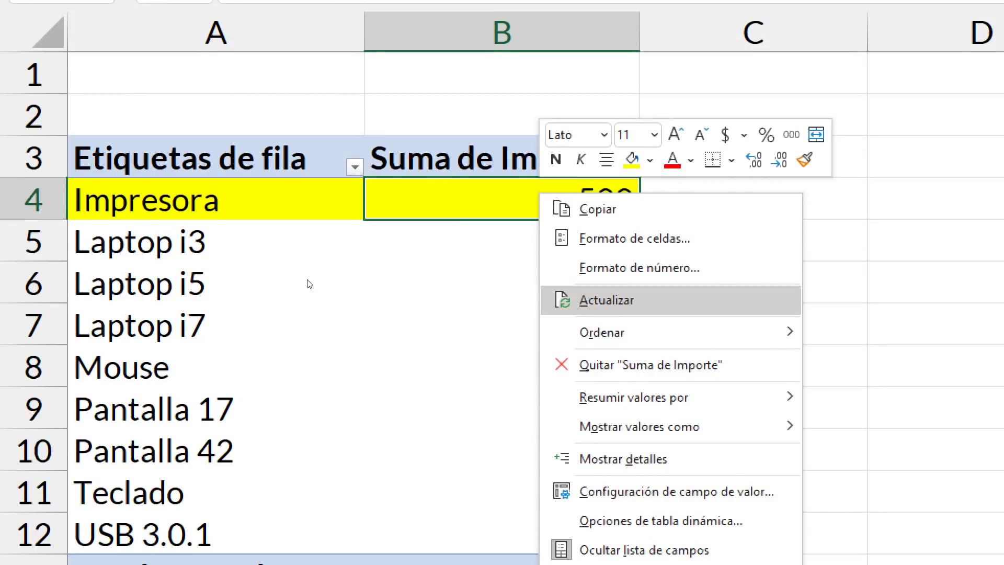
pyautogui.press('Return')
# Step: Refresh the Hoja2 PivotTable two more times from cell B4
pyautogui.hotkey('shift', 'F10')
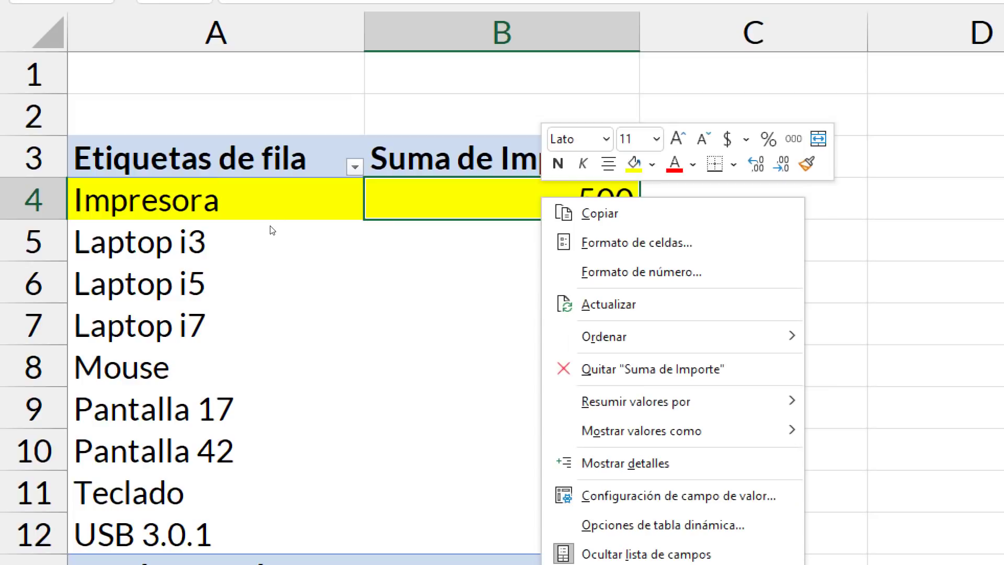
pyautogui.press('Down')
pyautogui.press('Down')
pyautogui.press('Down')
pyautogui.press('Down')
pyautogui.press('Return')
pyautogui.hotkey('shift', 'F10')
pyautogui.press('Down')
pyautogui.press('Down')
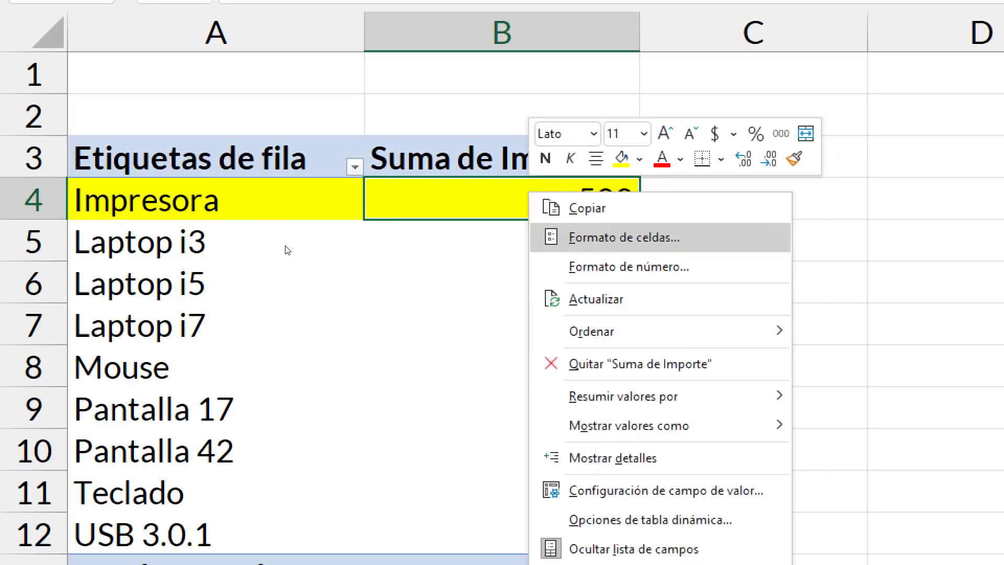
pyautogui.press('Down')
pyautogui.press('Down')
pyautogui.press('Return')
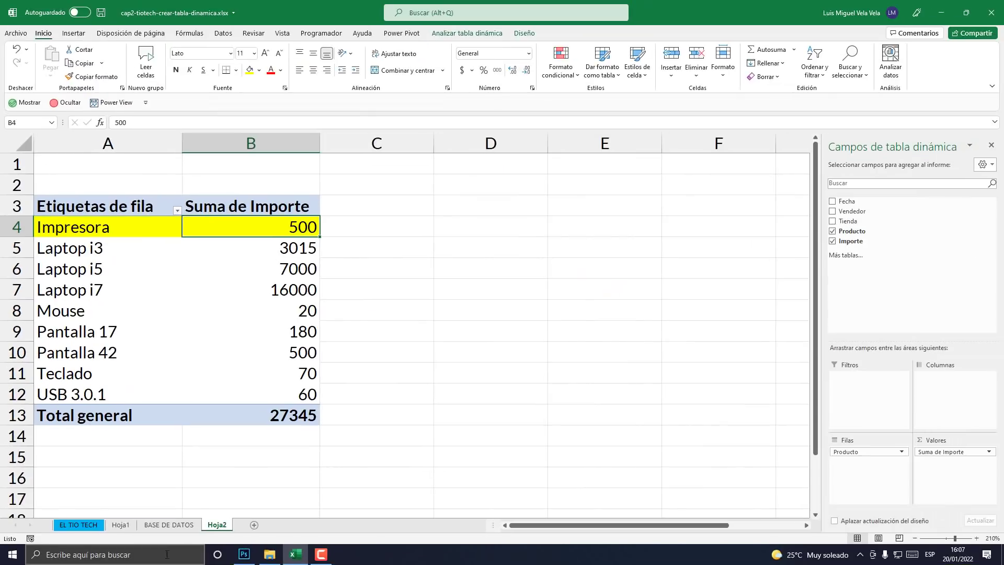
# Step: Examine the new Impresora record's product and amount in row 32 of the BASE DE DATOS sheet
pyautogui.click(169, 525)
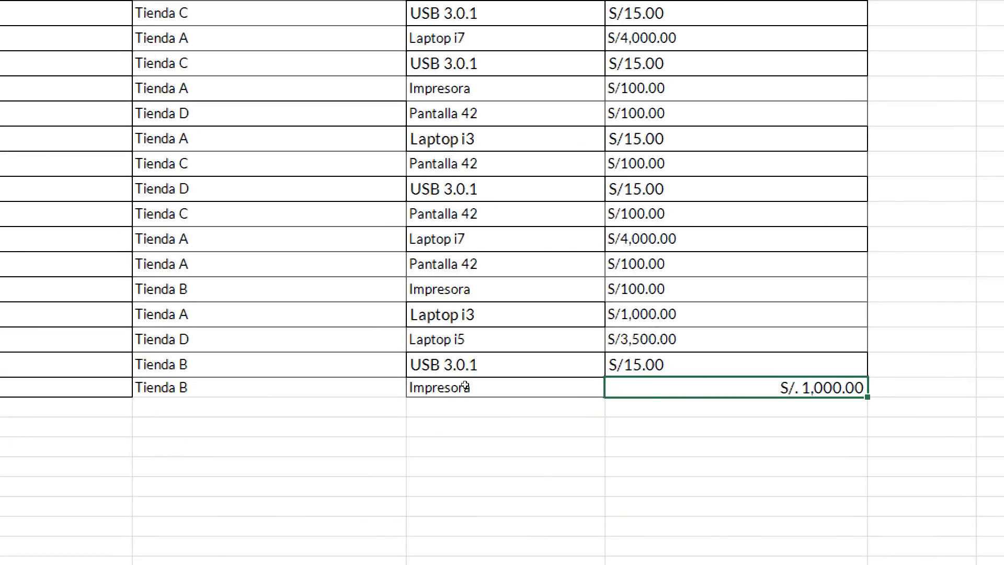
pyautogui.click(465, 385)
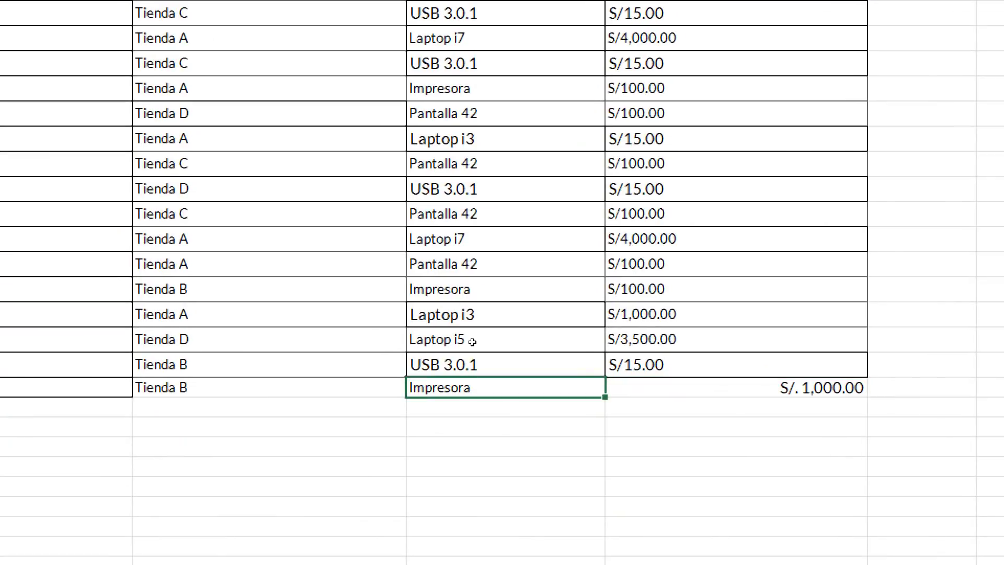
pyautogui.press('Up')
pyautogui.press('Up')
pyautogui.press('Up')
pyautogui.press('Up')
pyautogui.click(502, 386)
pyautogui.press('Right')
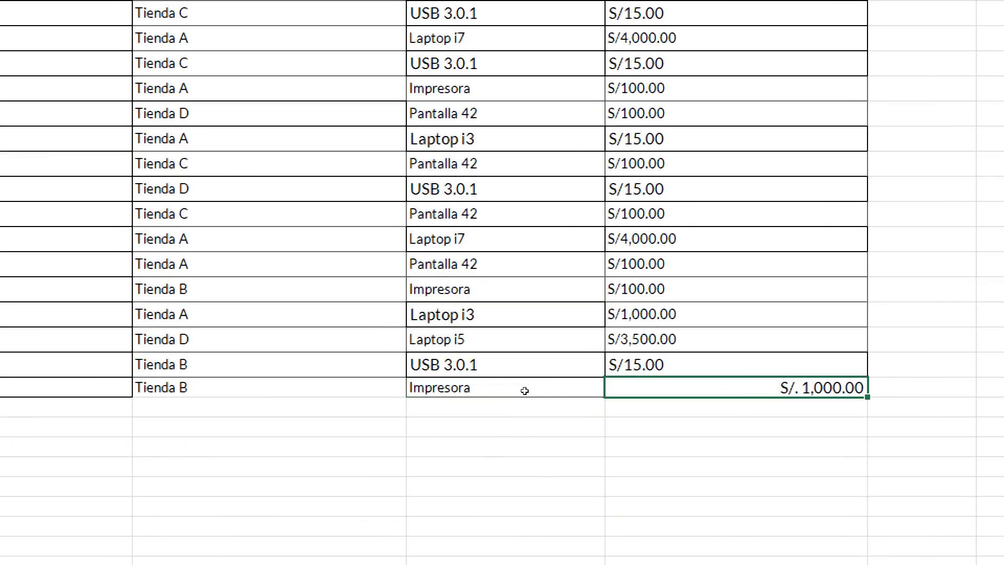
pyautogui.click(526, 388)
pyautogui.press('Right')
pyautogui.click(521, 388)
pyautogui.press('Right')
pyautogui.click(523, 387)
pyautogui.press('Right')
pyautogui.scroll(4, 431, 397)
pyautogui.scroll(-4, 381, 407)
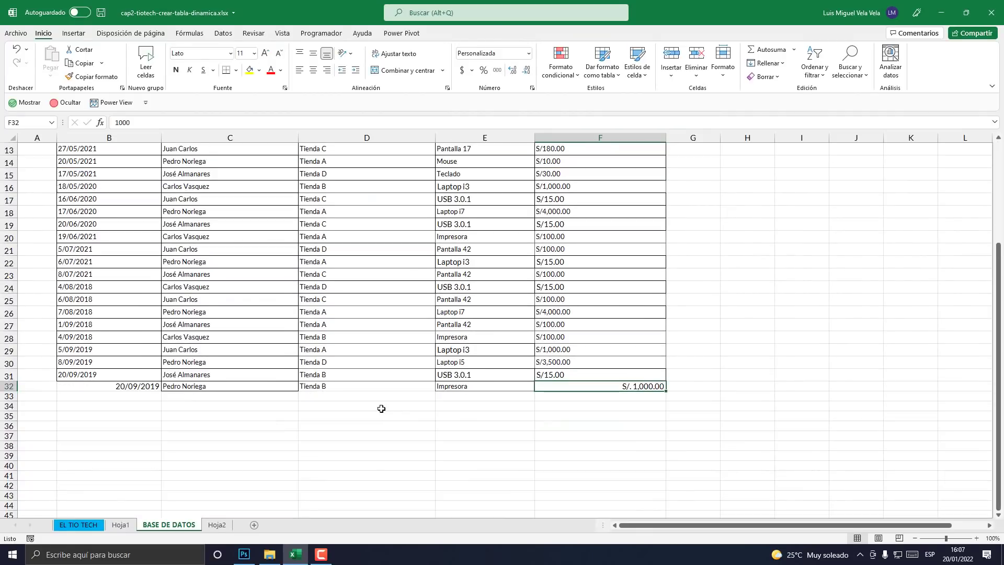
# Step: Delete the added Impresora record, row 32, from the BASE DE DATOS sheet
pyautogui.scroll(4, 340, 421)
pyautogui.click(73, 33)
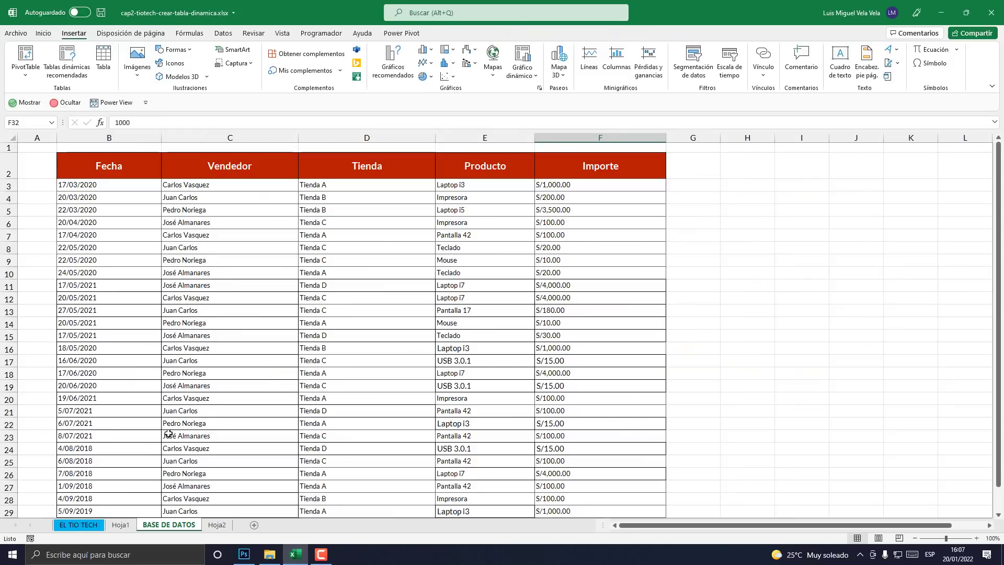
pyautogui.scroll(-4, 168, 434)
pyautogui.rightClick(9, 386)
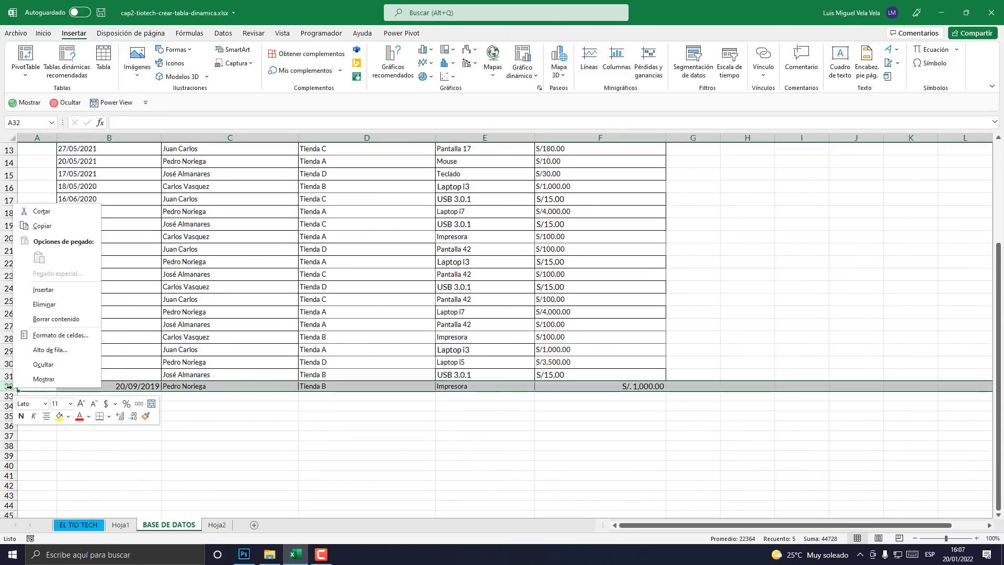
pyautogui.click(45, 304)
pyautogui.click(190, 413)
pyautogui.scroll(4, 262, 385)
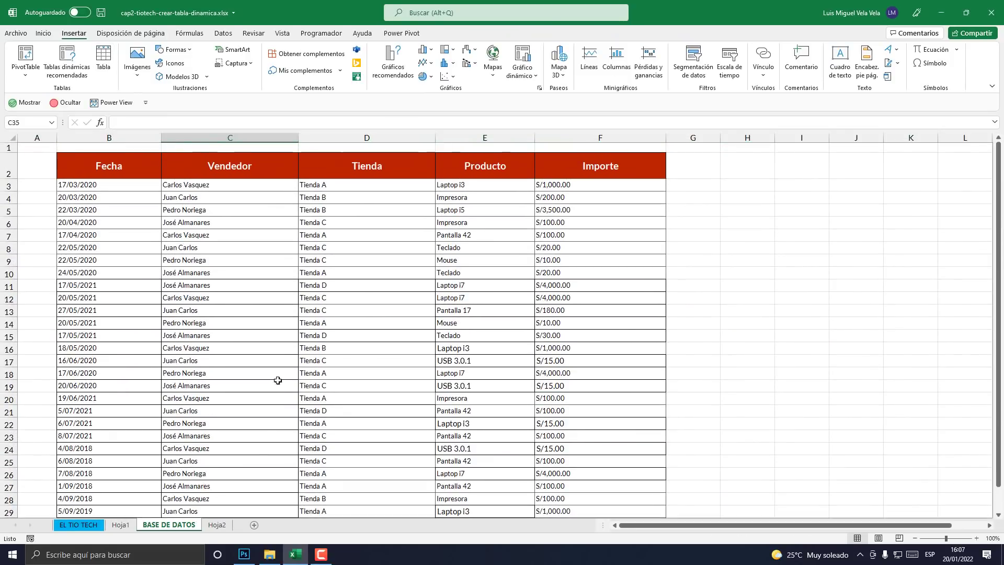
pyautogui.click(345, 340)
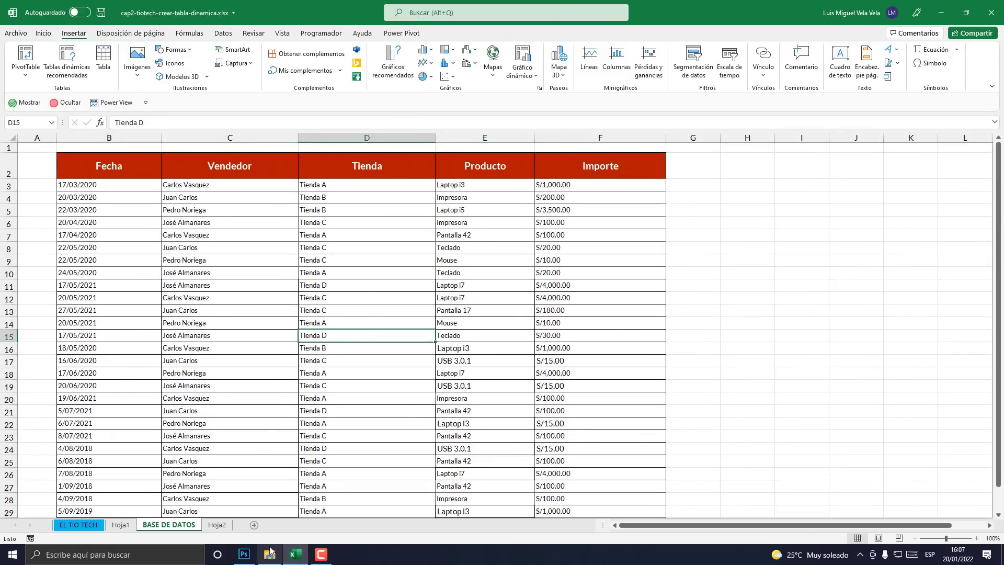
pyautogui.click(244, 554)
pyautogui.click(233, 548)
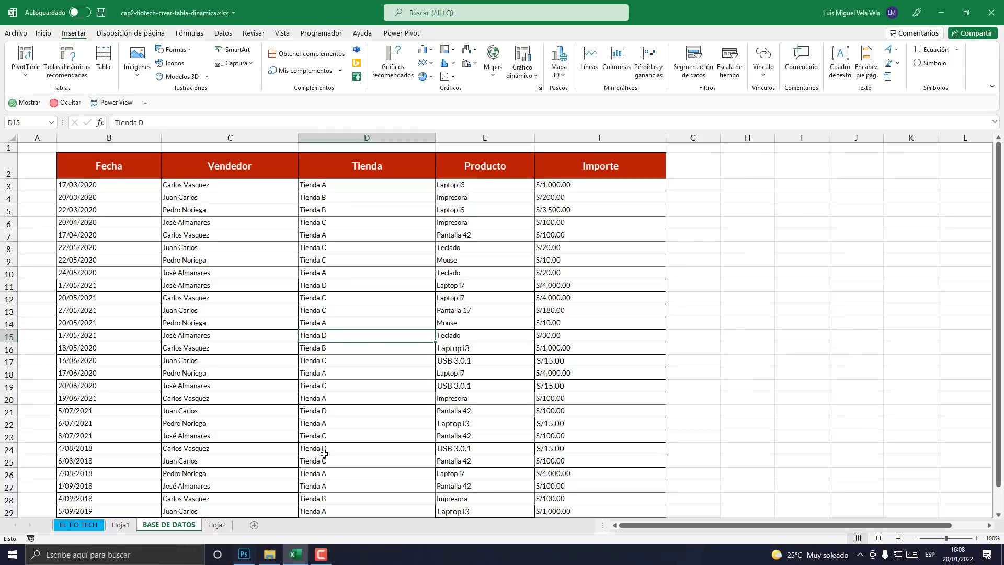
pyautogui.hotkey('ctrl', 'e')
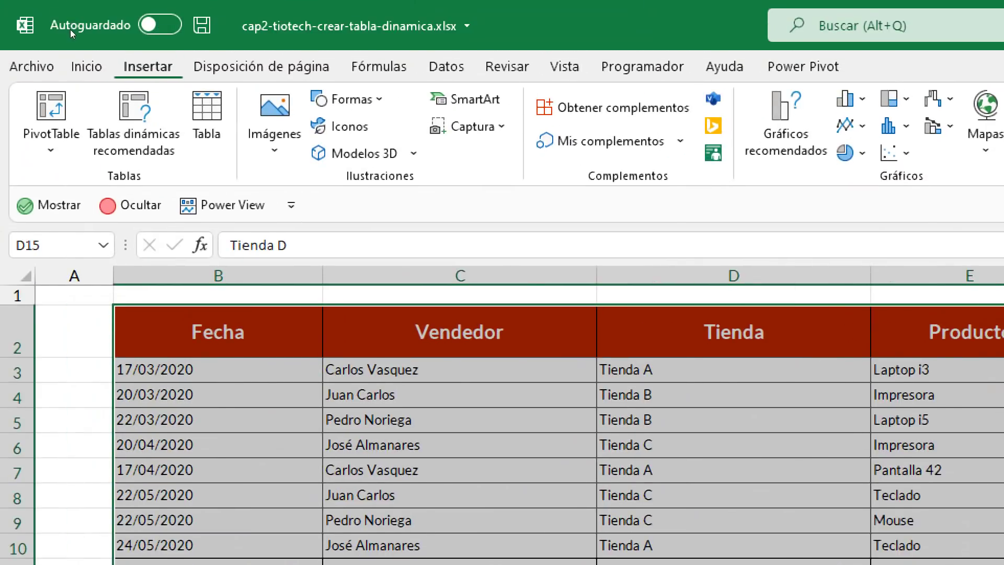
pyautogui.hotkey('ctrl', 't')
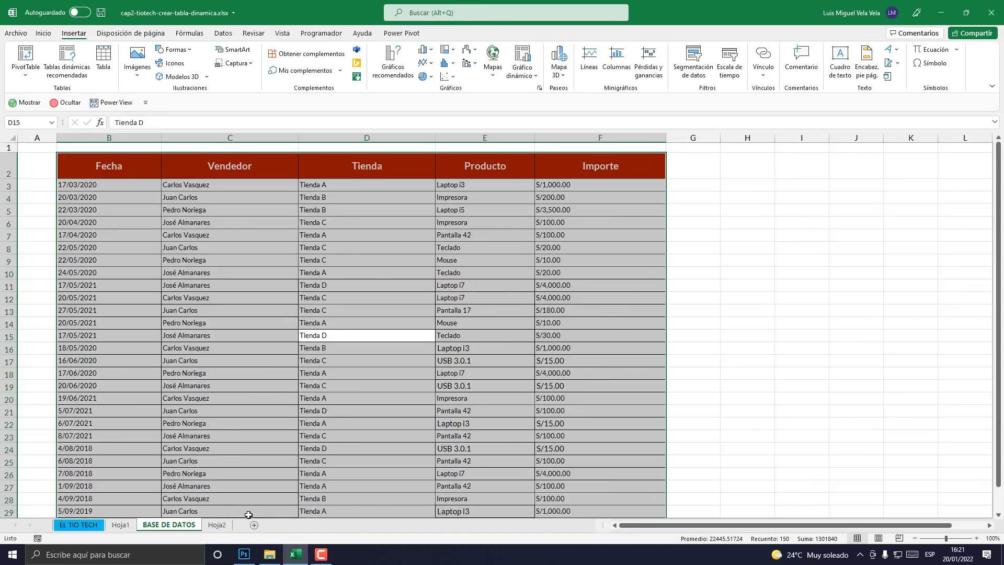
# Step: Check the PivotTable amounts on the Hoja2 sheet
pyautogui.click(222, 525)
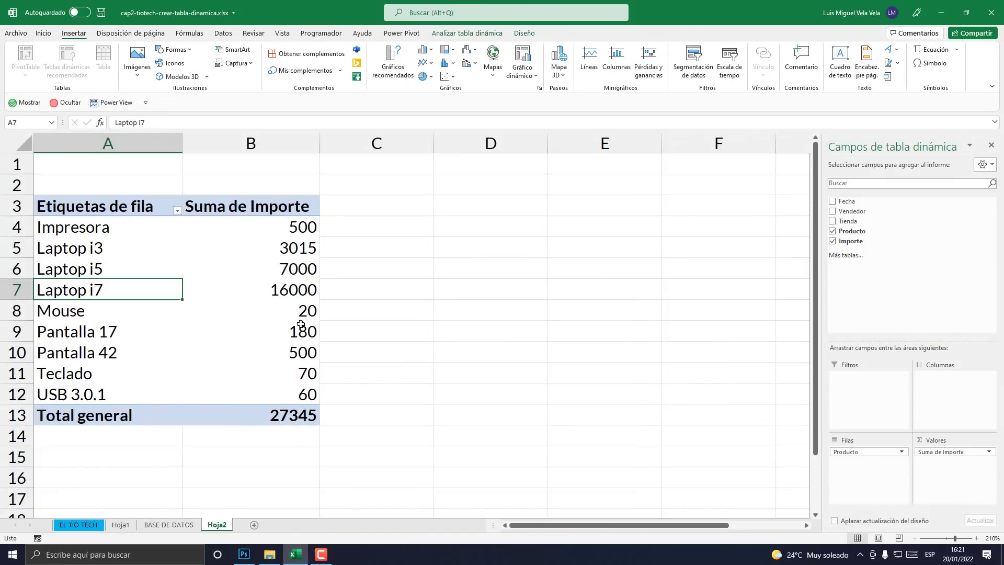
pyautogui.click(282, 321)
pyautogui.click(279, 290)
# Step: Convert the sales data range B2:F31 on BASE DE DATOS into a table with headers
pyautogui.click(168, 525)
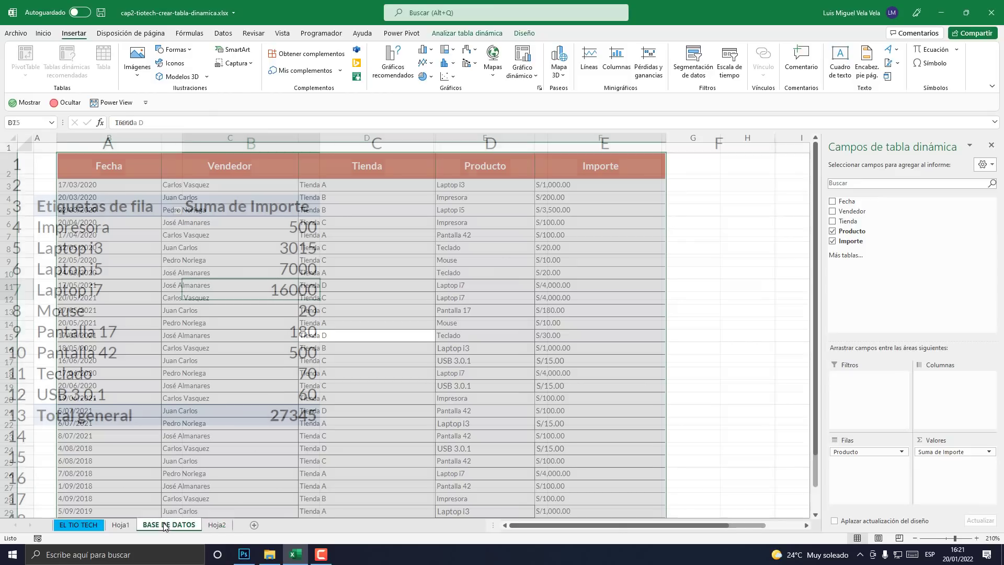
pyautogui.click(291, 331)
pyautogui.hotkey('ctrl', 'a')
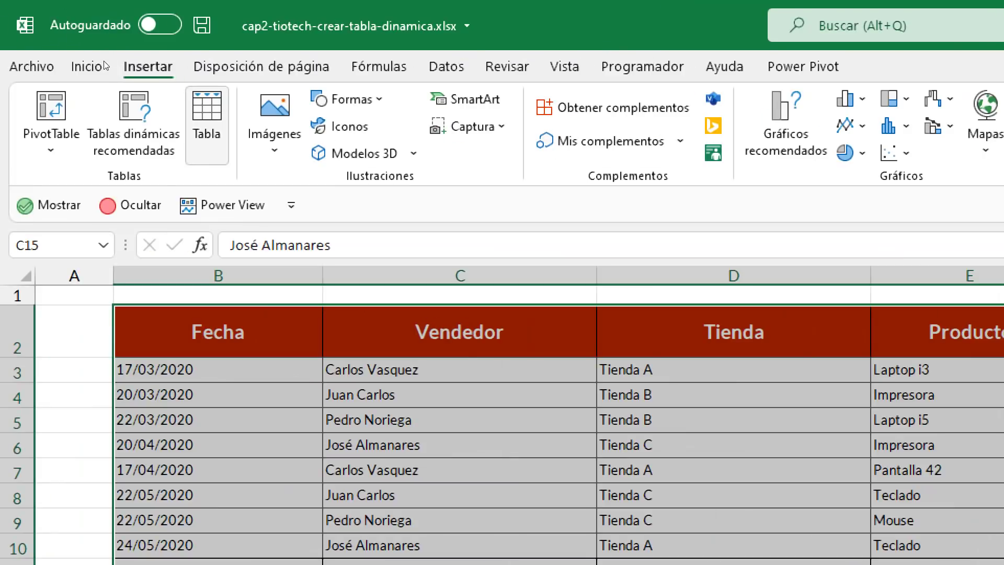
pyautogui.hotkey('ctrl', 'q')
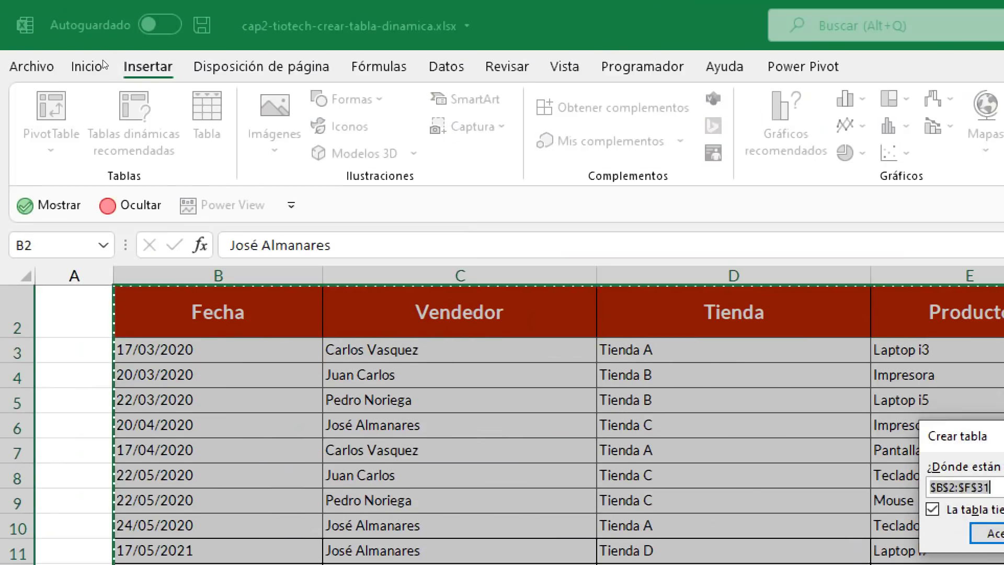
pyautogui.moveTo(500, 224); pyautogui.dragTo(516, 205)
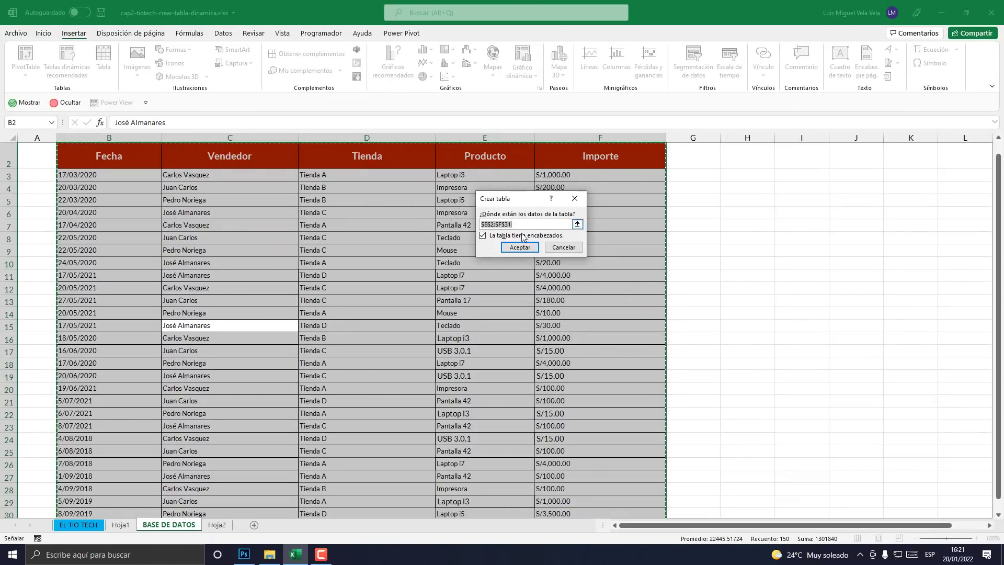
pyautogui.click(520, 248)
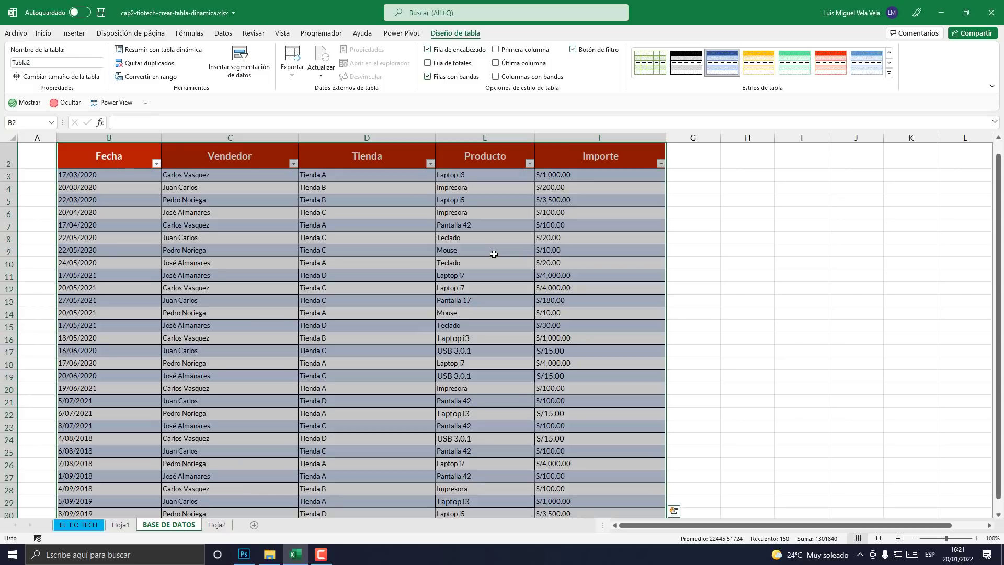
# Step: Start a new sales record directly below the BASE DE DATOS table by entering the date 20/09/2019 in B32
pyautogui.click(217, 524)
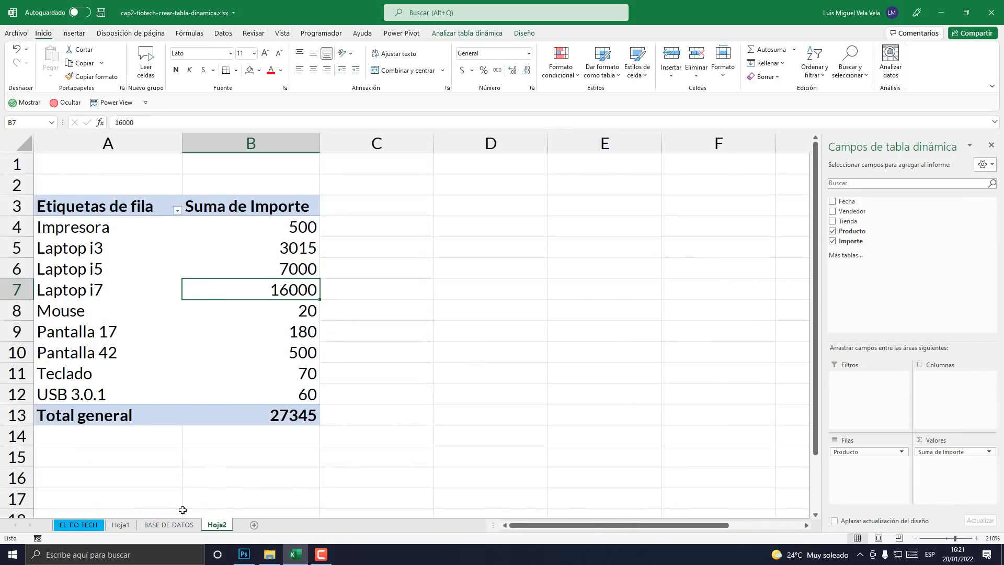
pyautogui.click(169, 524)
pyautogui.scroll(-3, 219, 469)
pyautogui.click(226, 452)
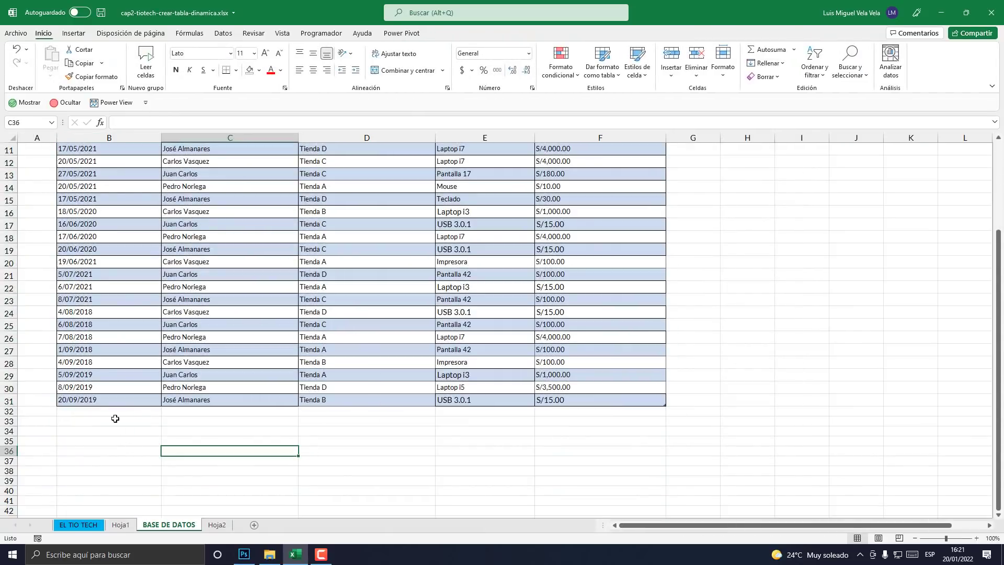
pyautogui.click(94, 411)
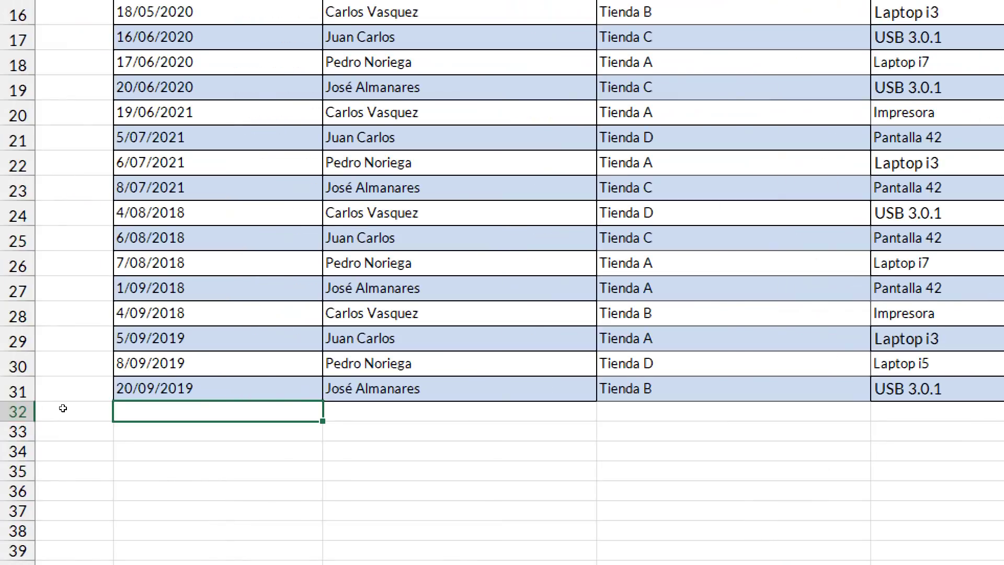
pyautogui.write('20/09/201')
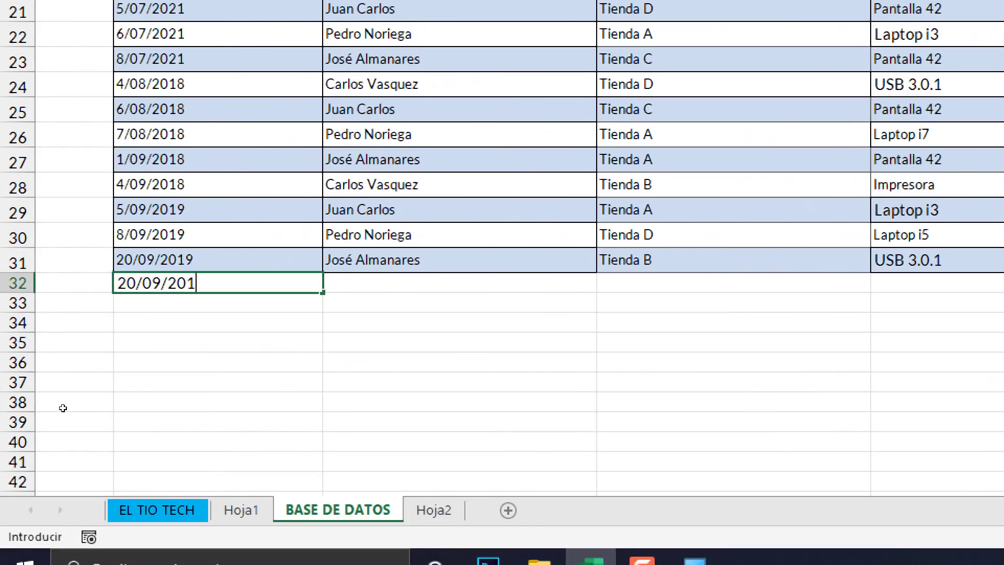
pyautogui.write('9')
pyautogui.press('Tab')
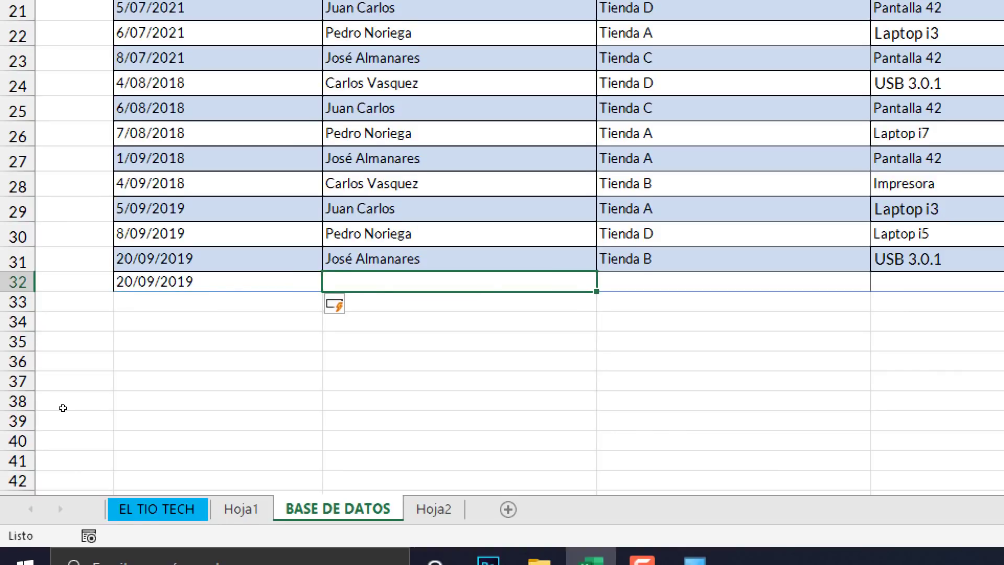
# Step: Fill the new record's Vendedor in C32 with the same name as in C31 and set its Tienda to Tienda B
pyautogui.write('hjo')
pyautogui.press('BackSpace')
pyautogui.press('BackSpace')
pyautogui.press('BackSpace')
pyautogui.write('Jos')
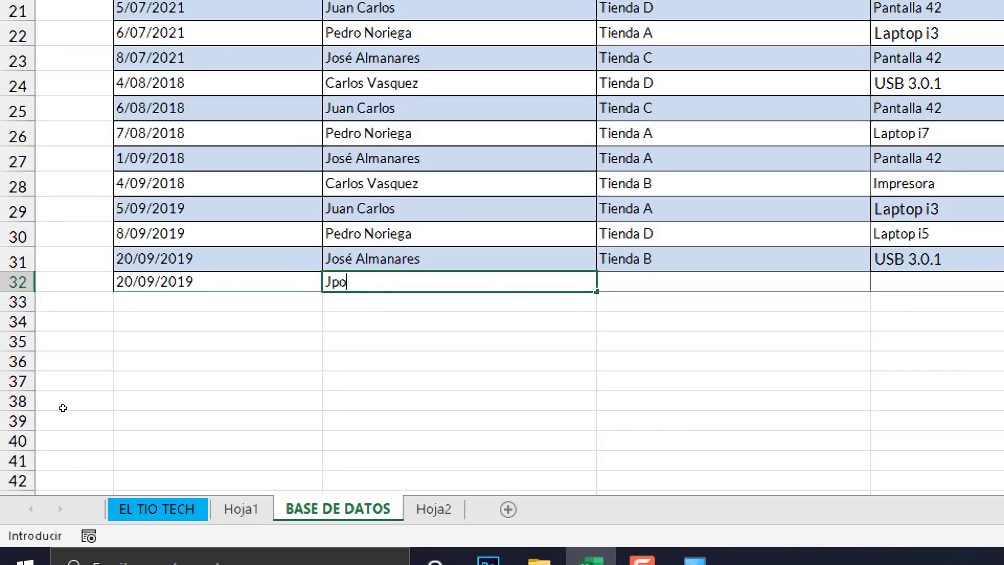
pyautogui.press('Tab')
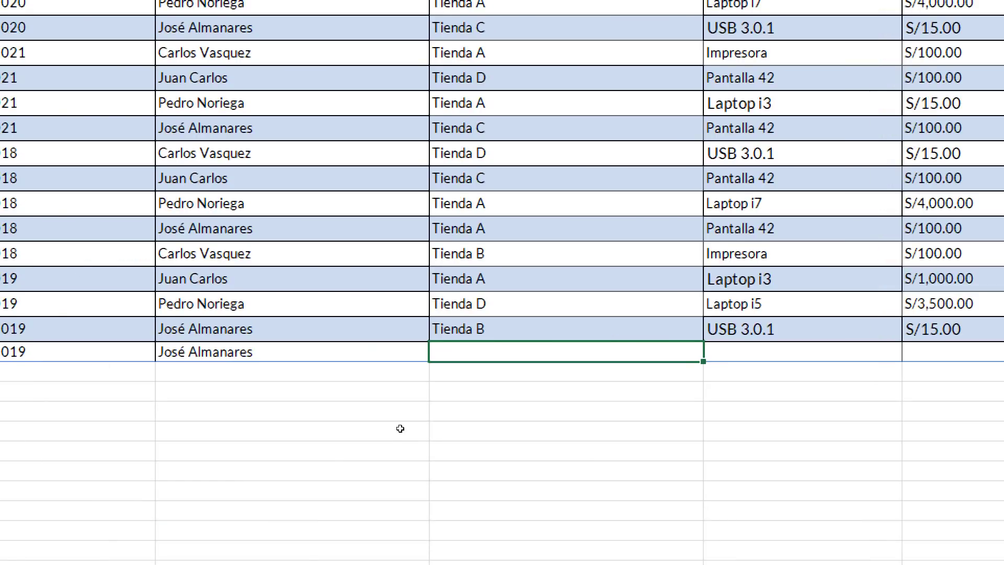
pyautogui.write('Tienda B')
pyautogui.press('Tab')
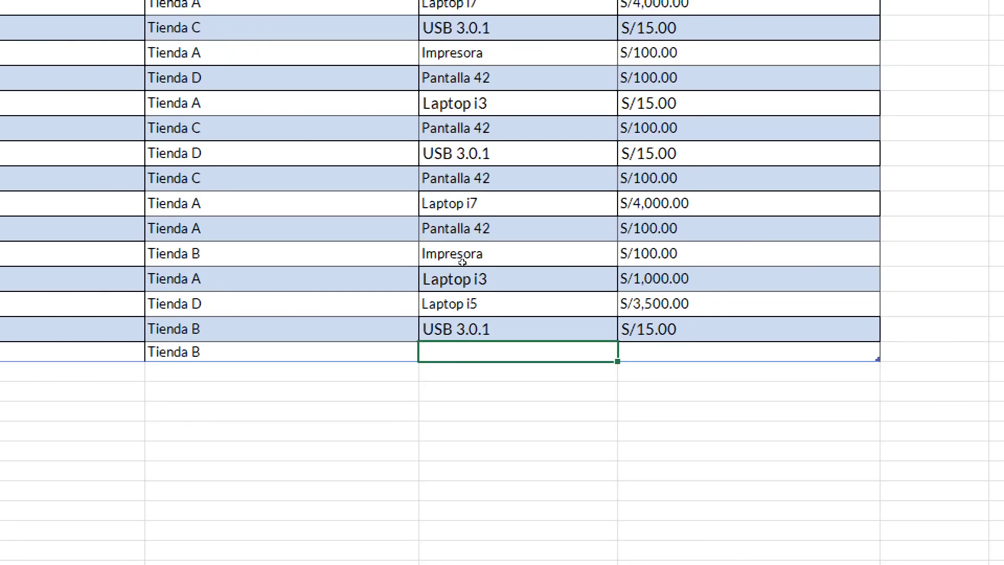
# Step: Complete the record in row 32 with the product Impresora and an Importe of 1000
pyautogui.write('Impres')
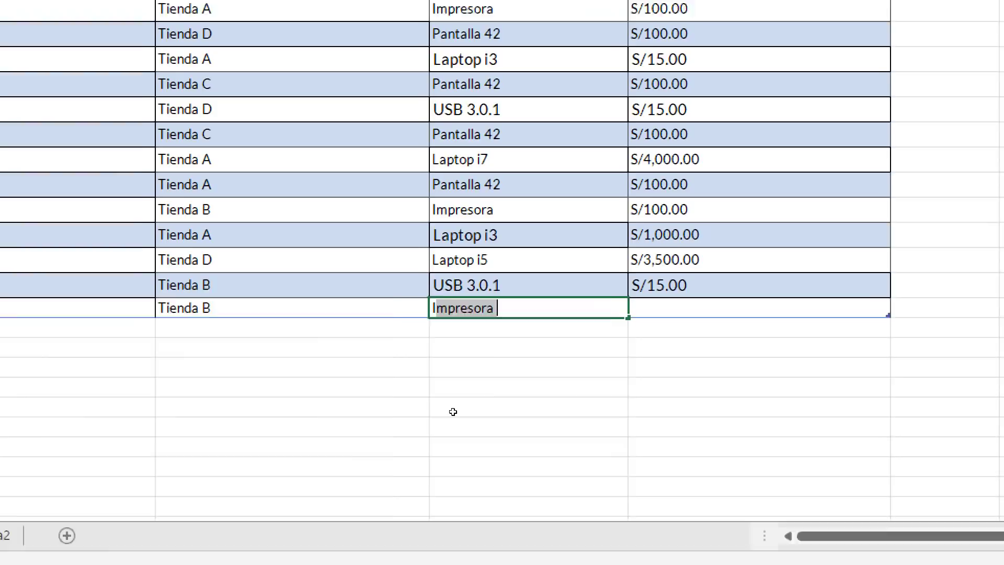
pyautogui.write('ora')
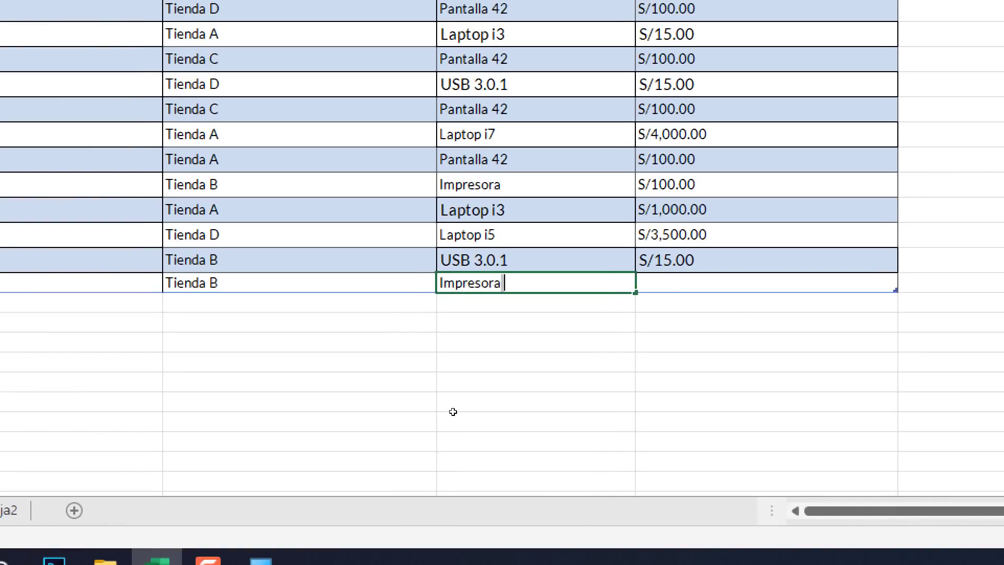
pyautogui.press('Tab')
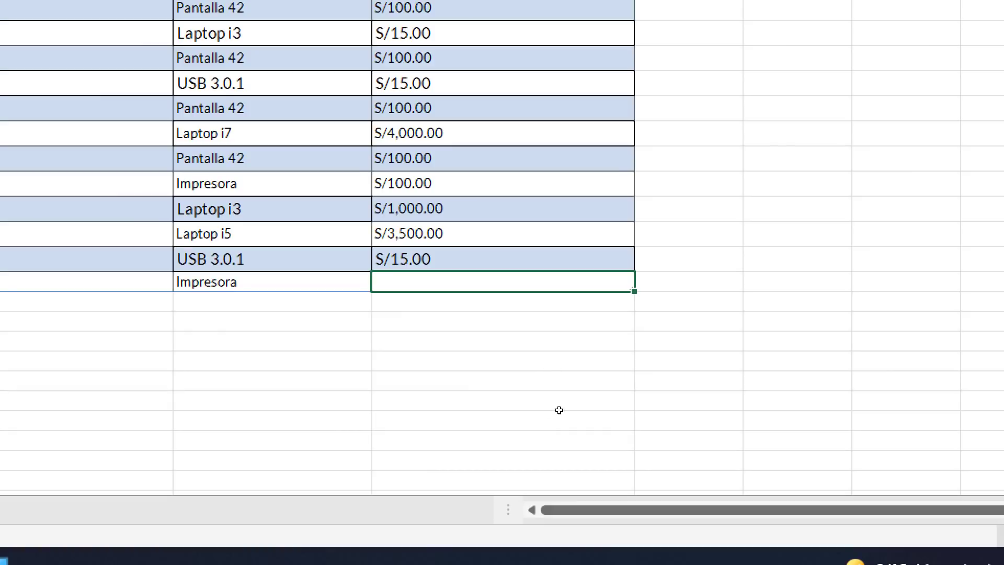
pyautogui.write('1000')
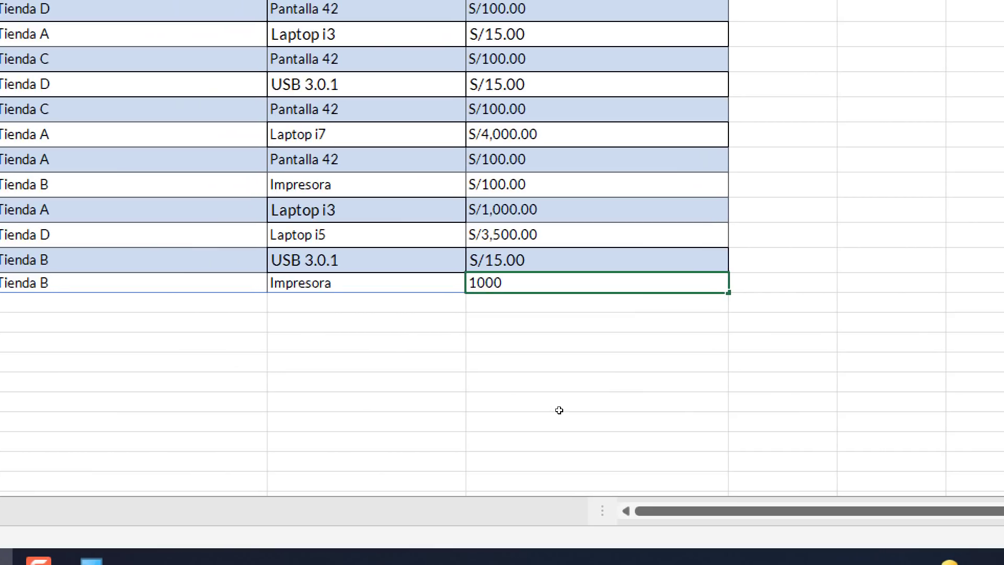
pyautogui.press('Return')
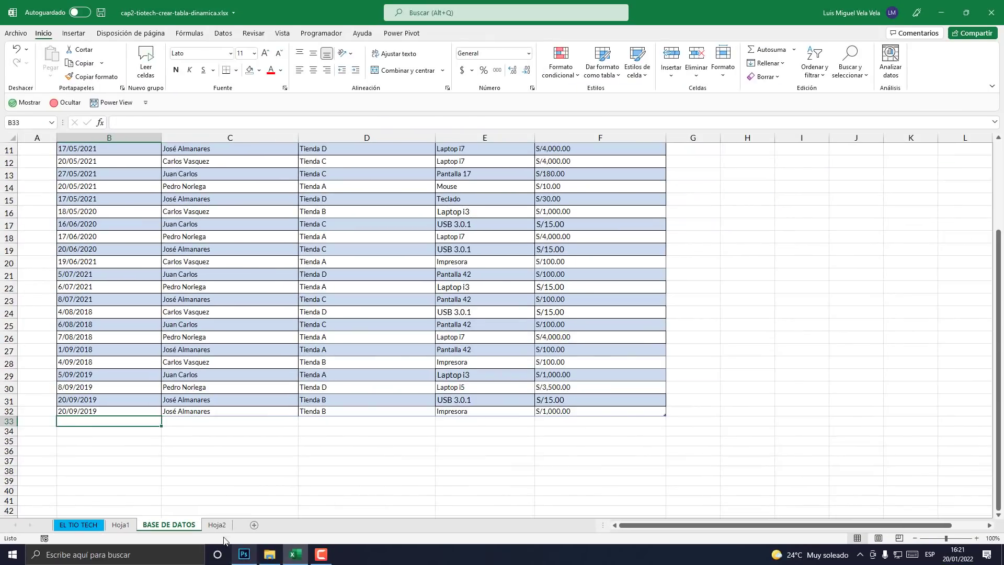
# Step: Highlight the Impresora row, A4:B4, of the PivotTable on Hoja2 with a gold fill
pyautogui.click(217, 524)
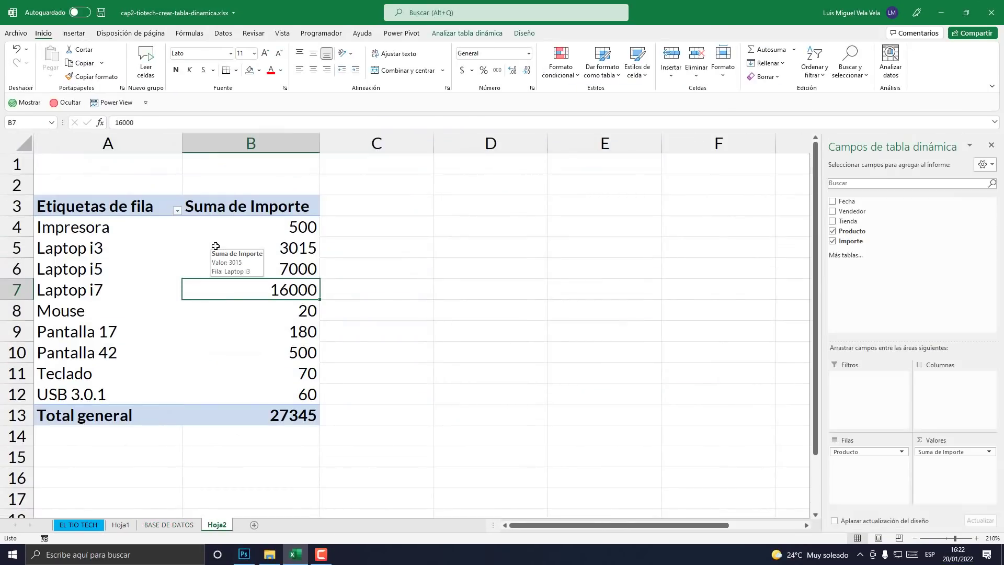
pyautogui.moveTo(89, 230); pyautogui.dragTo(235, 227)
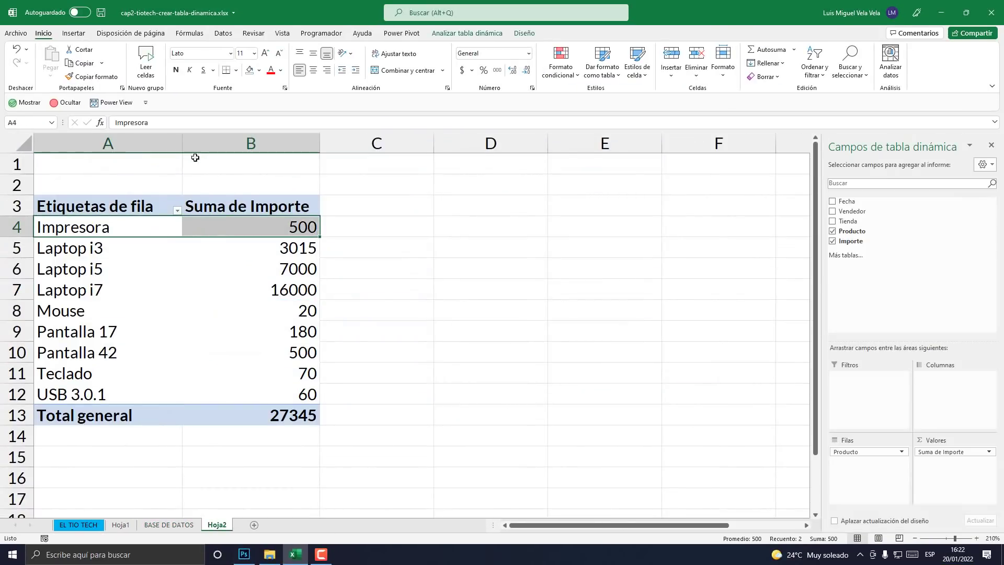
pyautogui.click(259, 70)
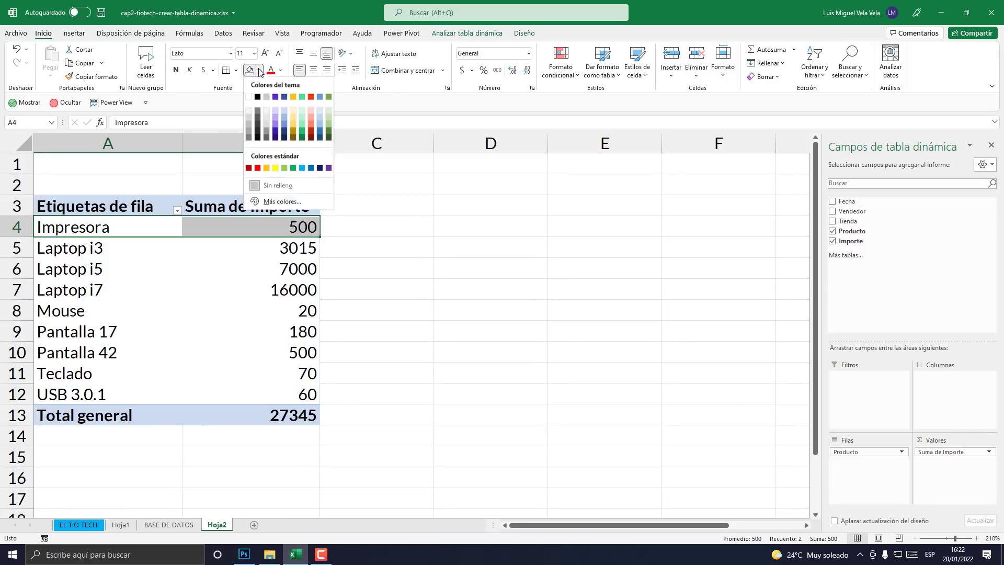
pyautogui.click(294, 124)
# Step: Refresh the PivotTable on Hoja2 so it includes the record added in row 32 of BASE DE DATOS
pyautogui.click(280, 229)
pyautogui.rightClick(281, 232)
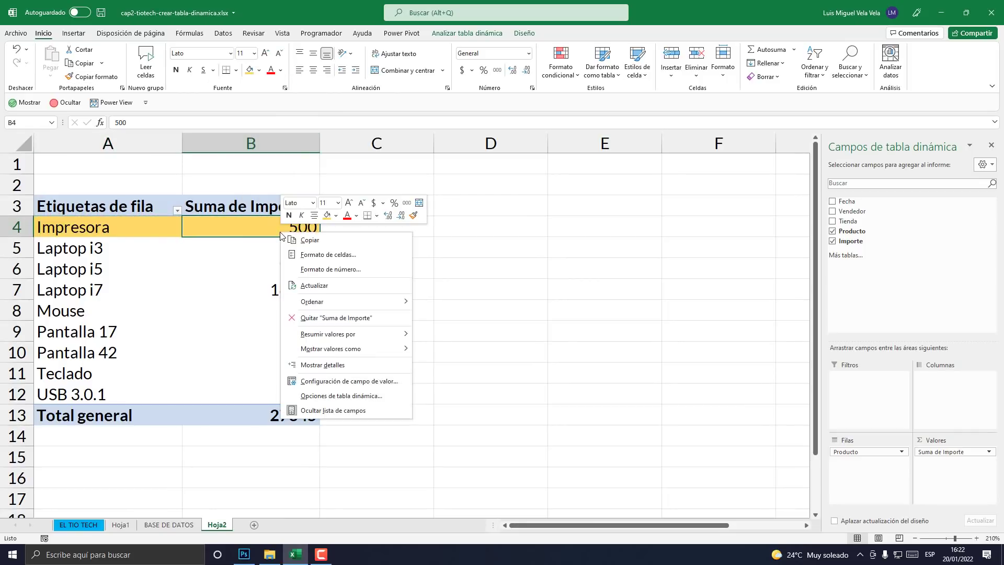
pyautogui.click(308, 286)
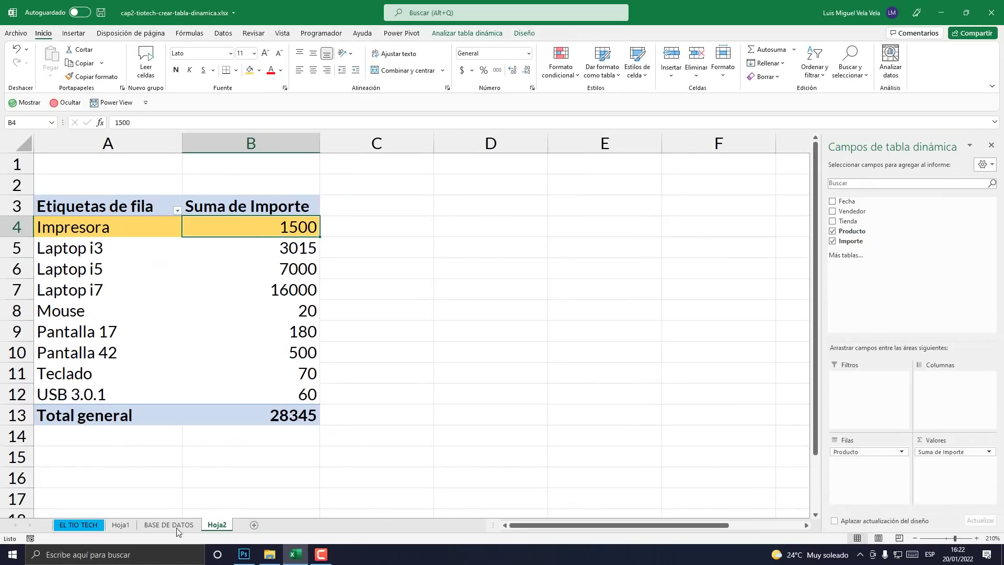
# Step: Review the new record in row 32 of BASE DE DATOS and the extent of the whole table
pyautogui.click(176, 525)
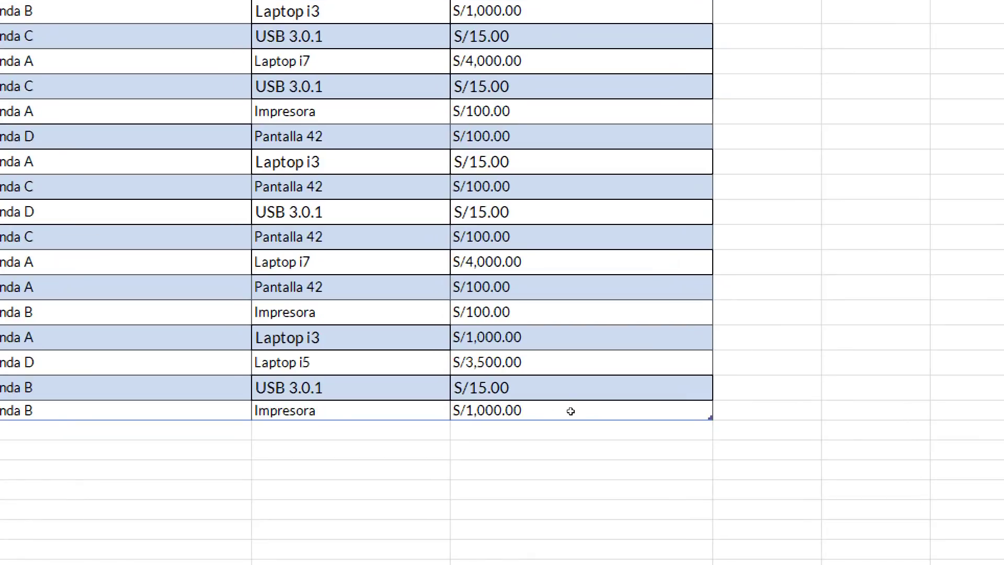
pyautogui.click(571, 411)
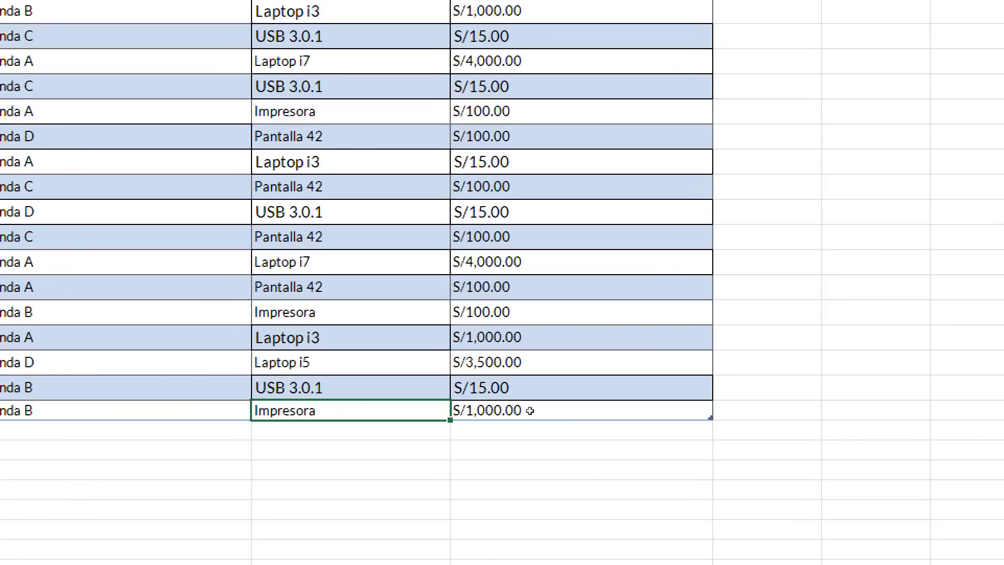
pyautogui.press('Left')
pyautogui.press('Left')
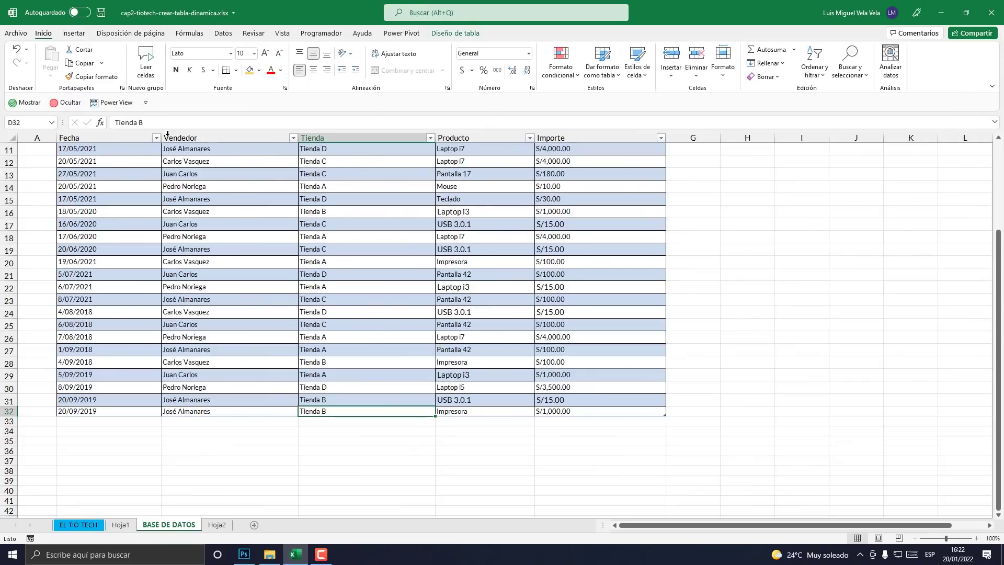
pyautogui.click(351, 275)
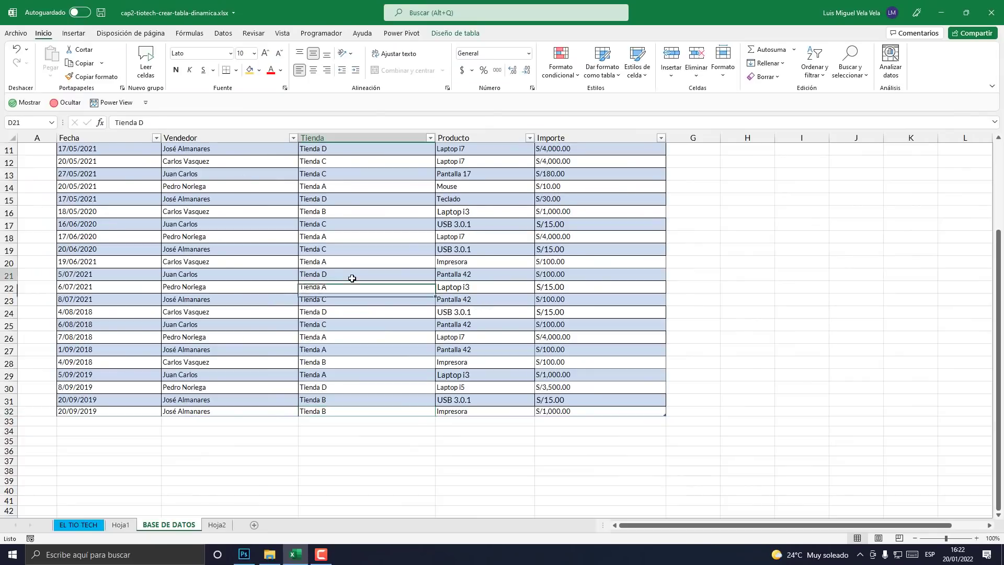
pyautogui.hotkey('ctrl', 'a')
pyautogui.click(74, 33)
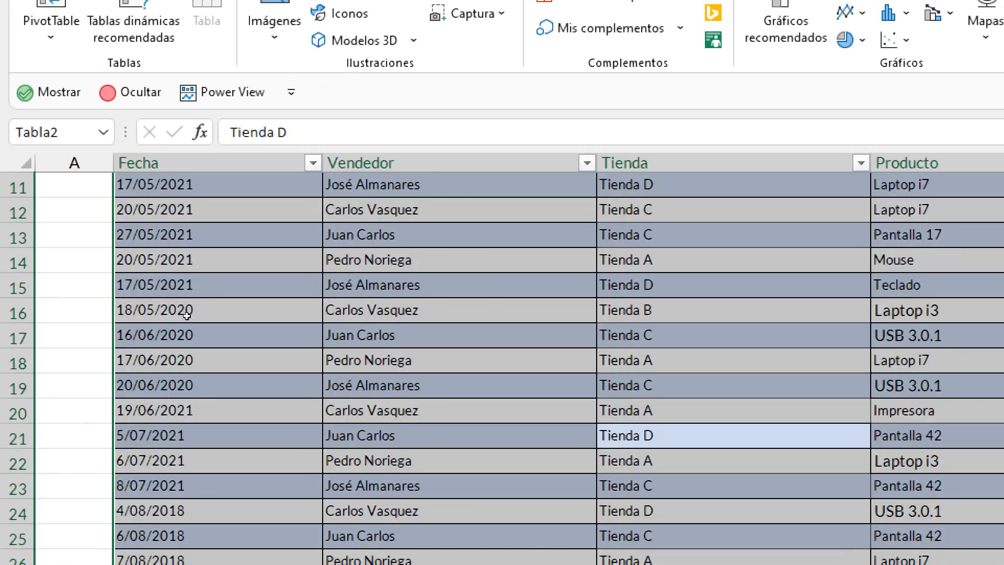
# Step: Start another record directly below the BASE DE DATOS table by entering the date 21/09/2021 in B33
pyautogui.scroll(-5, 143, 314)
pyautogui.click(147, 451)
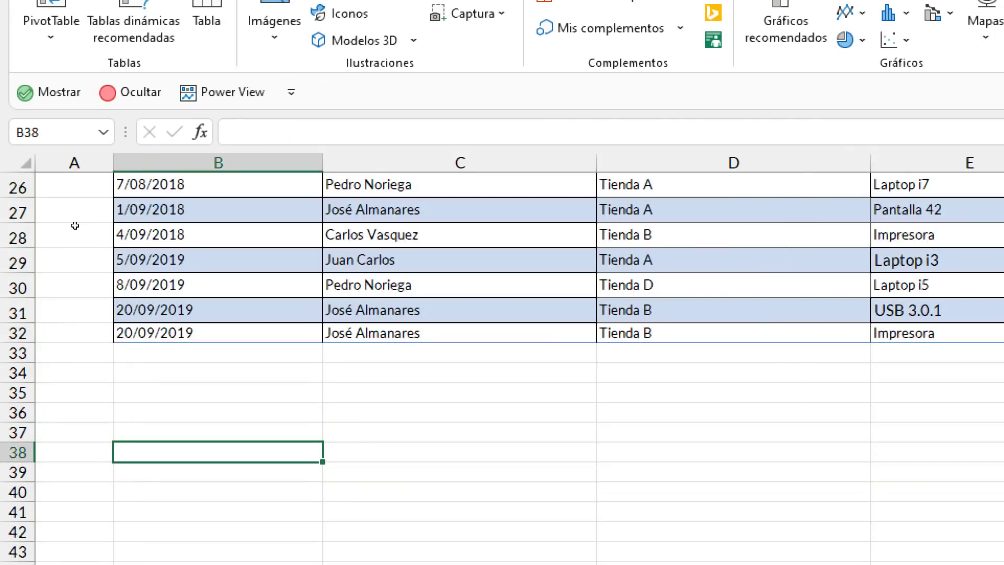
pyautogui.press('Up')
pyautogui.press('Up')
pyautogui.press('Up')
pyautogui.press('Up')
pyautogui.press('Up')
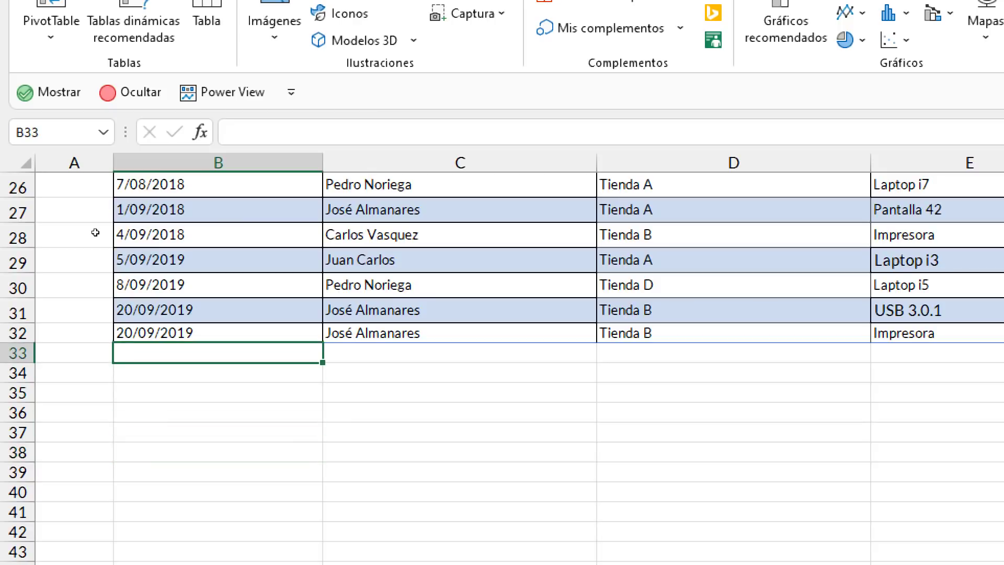
pyautogui.write('21/')
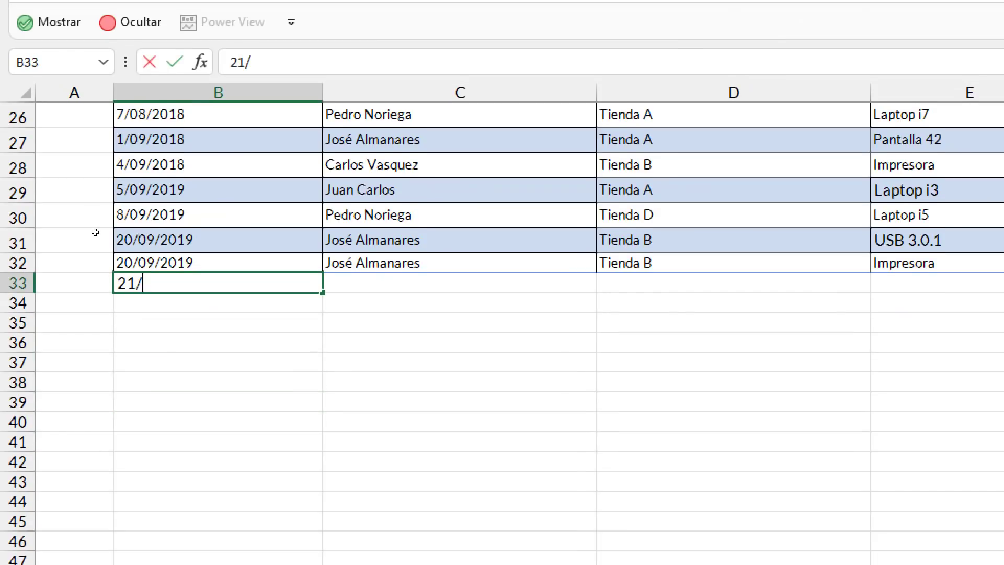
pyautogui.write('09/2021')
pyautogui.press('Return')
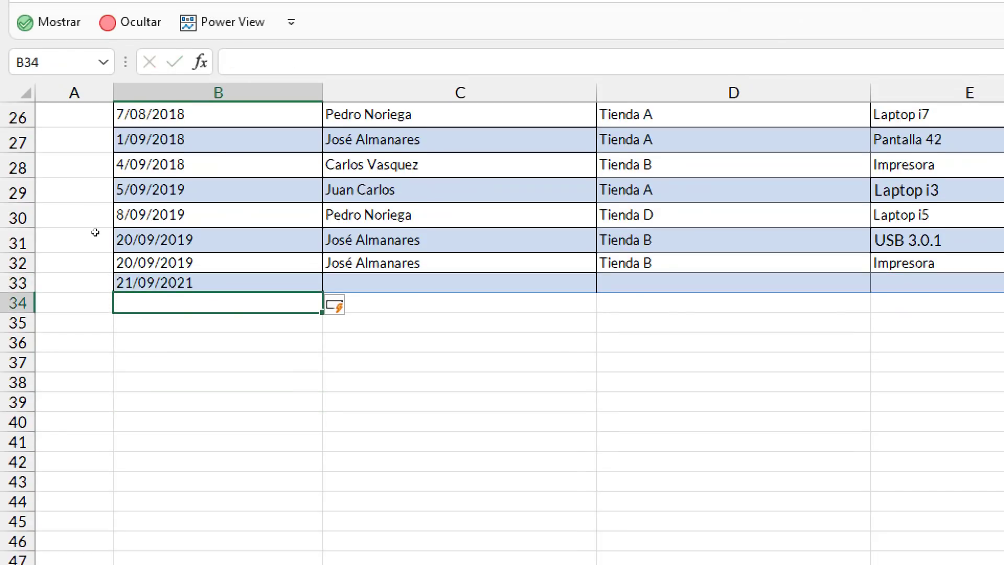
pyautogui.press('Right')
pyautogui.press('Down')
pyautogui.press('Down')
pyautogui.press('Down')
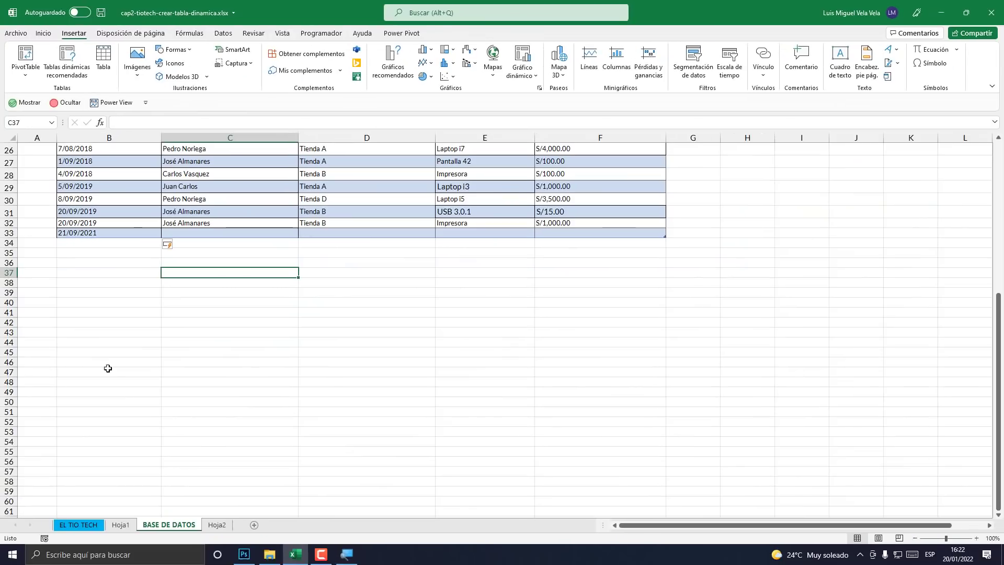
# Step: Fill row 33 of the table with the product Impresora and an Importe of 1000
pyautogui.click(491, 234)
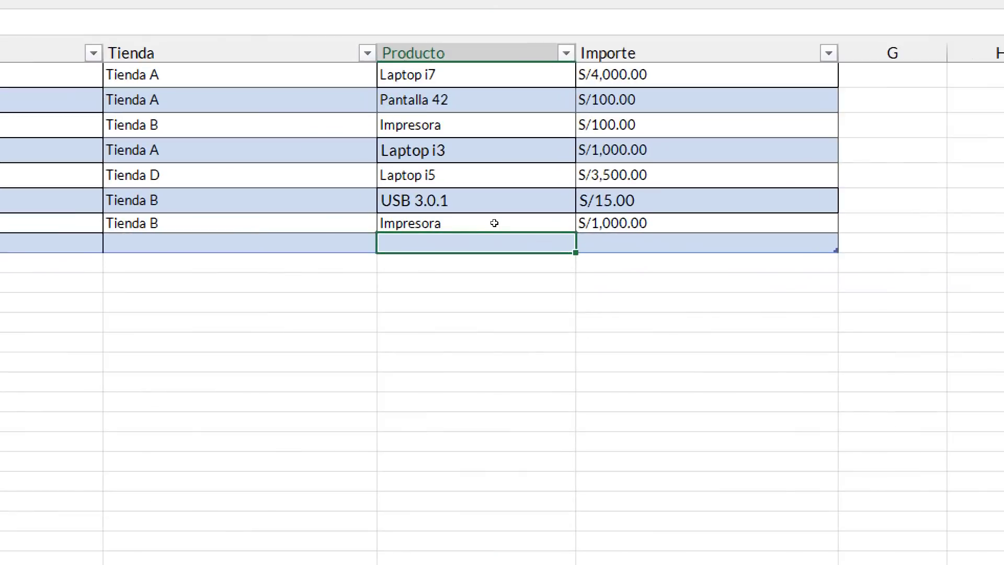
pyautogui.write('Impresora')
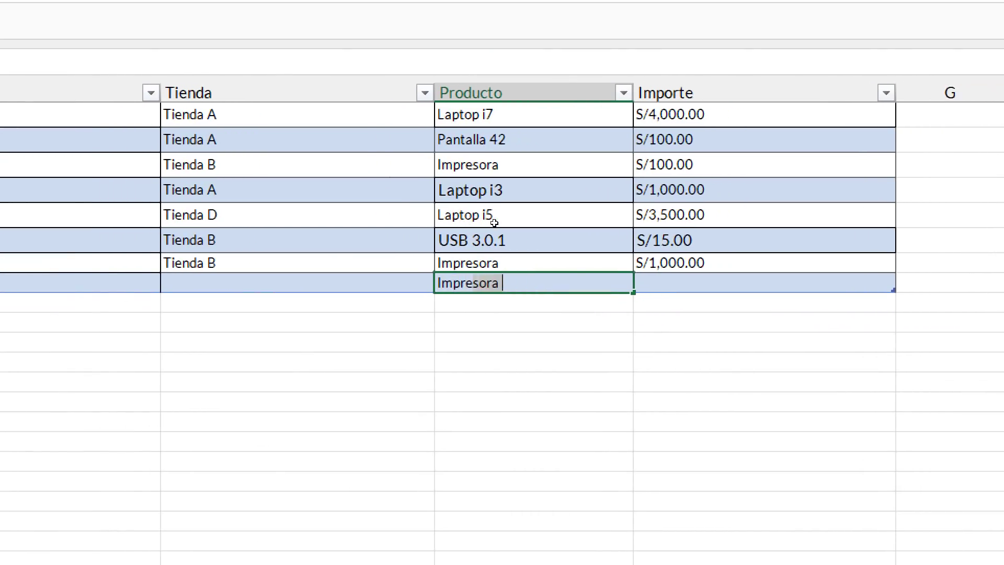
pyautogui.press('Tab')
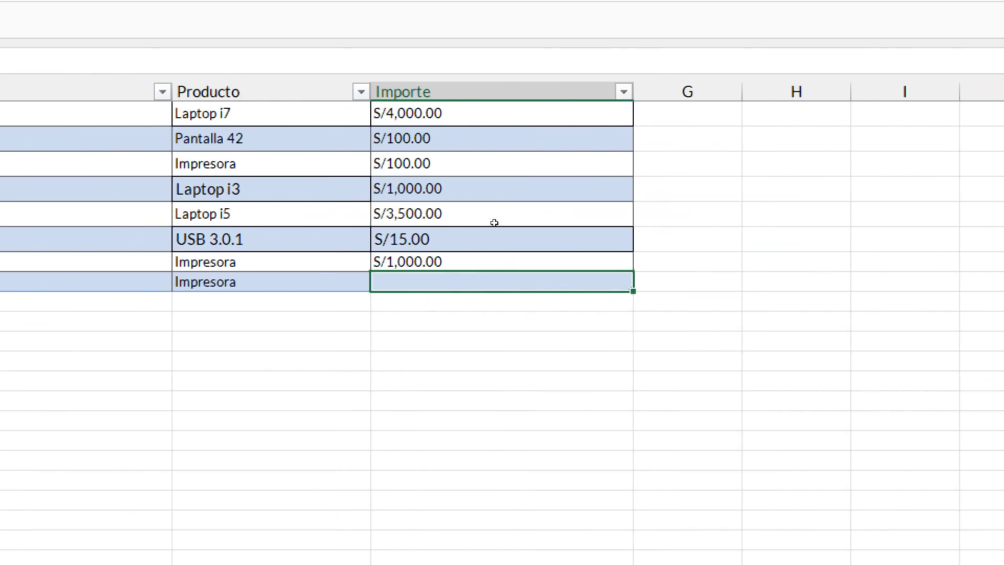
pyautogui.write('1000')
pyautogui.press('Return')
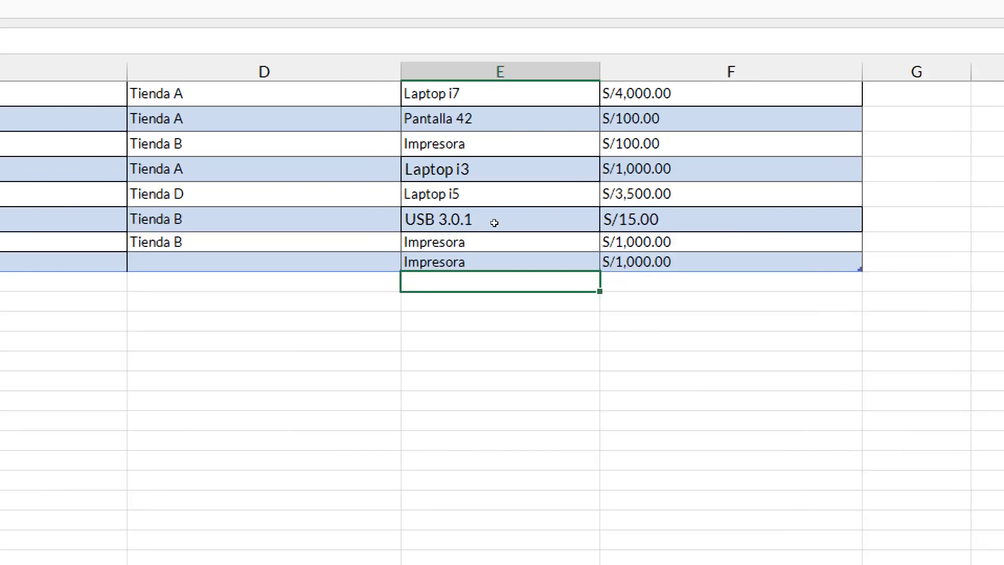
# Step: Refresh the PivotTable on Hoja2 to include the row 33 record, and return to the header of the BASE DE DATOS table
pyautogui.click(217, 524)
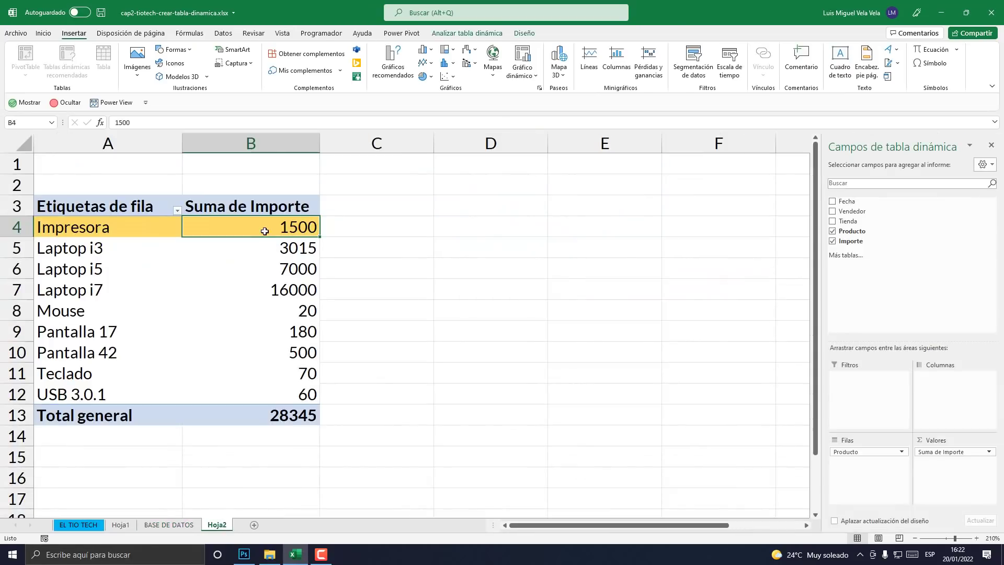
pyautogui.rightClick(265, 231)
pyautogui.click(292, 278)
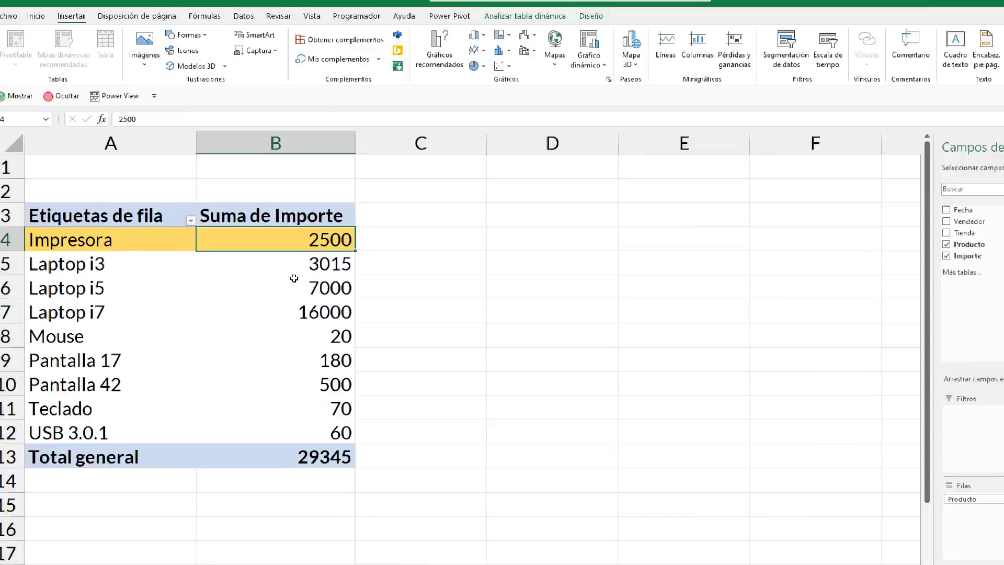
pyautogui.click(168, 524)
pyautogui.scroll(9, 242, 401)
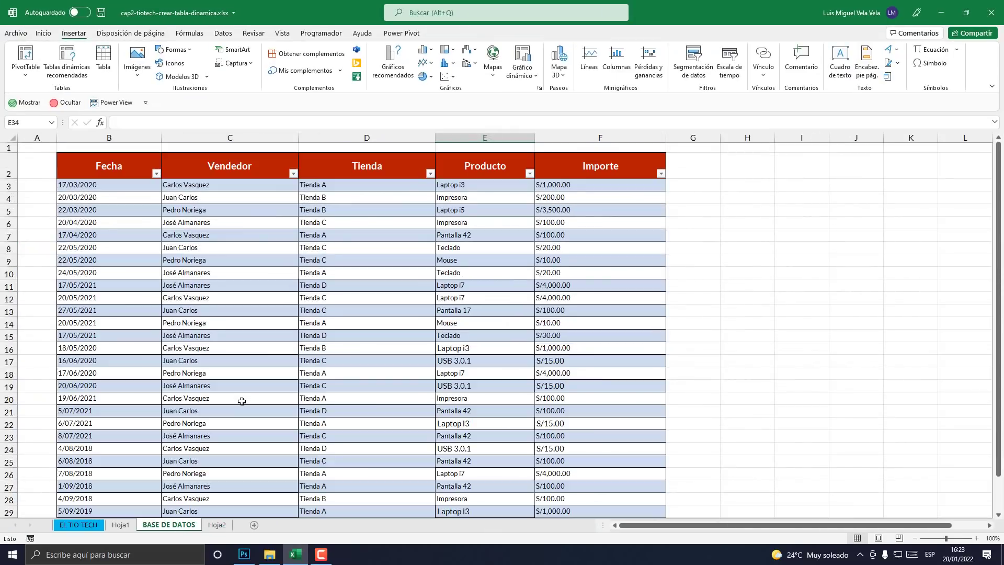